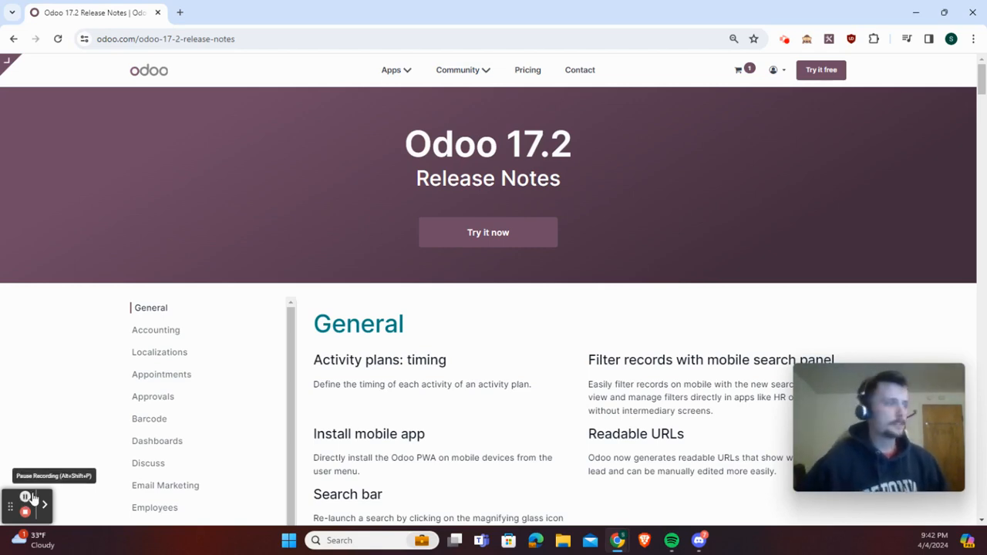
Review the General section of the Odoo 17.2 release notes, including the list of covered apps and the Readable URLs entry
{"action": "scroll", "coordinate": [479, 313], "scroll_direction": "down", "scroll_amount": 1}
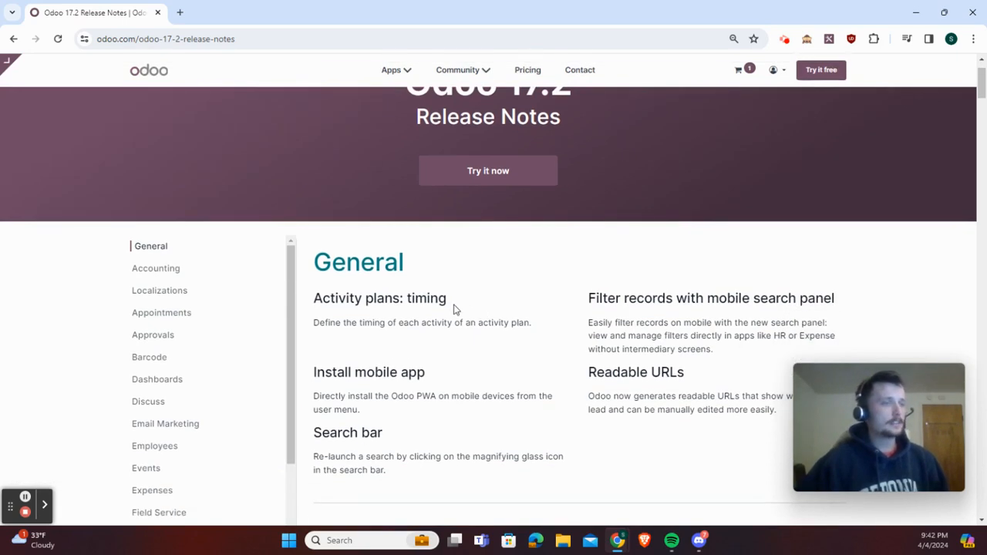
{"action": "scroll", "coordinate": [457, 309], "scroll_direction": "down", "scroll_amount": 1}
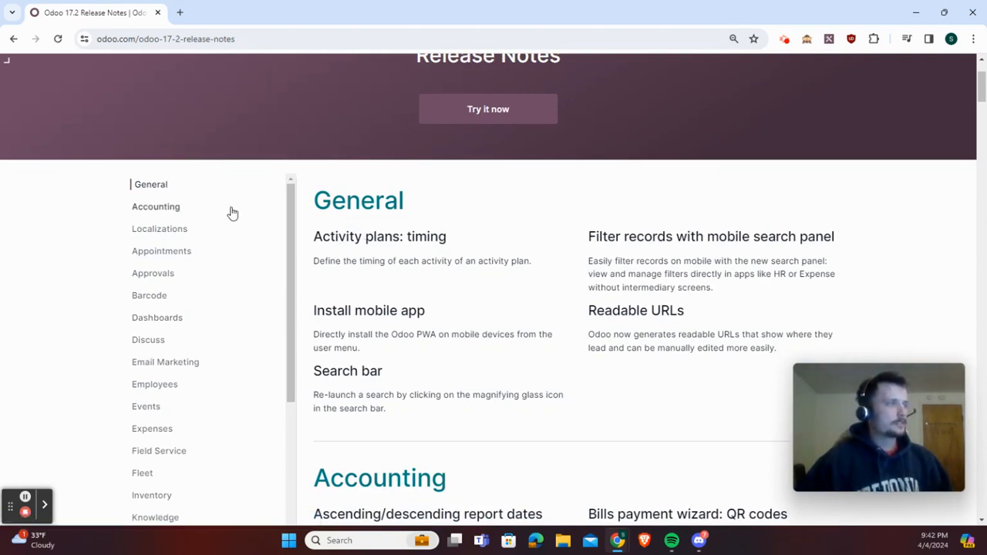
{"action": "scroll", "coordinate": [155, 270], "scroll_direction": "down", "scroll_amount": 4}
{"action": "scroll", "coordinate": [158, 284], "scroll_direction": "down", "scroll_amount": 1}
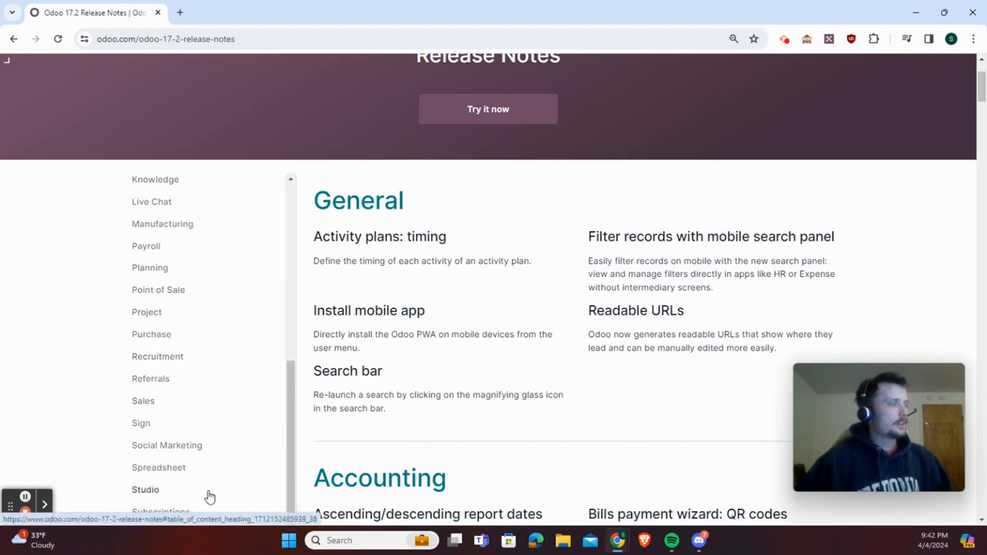
{"action": "scroll", "coordinate": [201, 397], "scroll_direction": "up", "scroll_amount": 4}
{"action": "scroll", "coordinate": [202, 391], "scroll_direction": "up", "scroll_amount": 1}
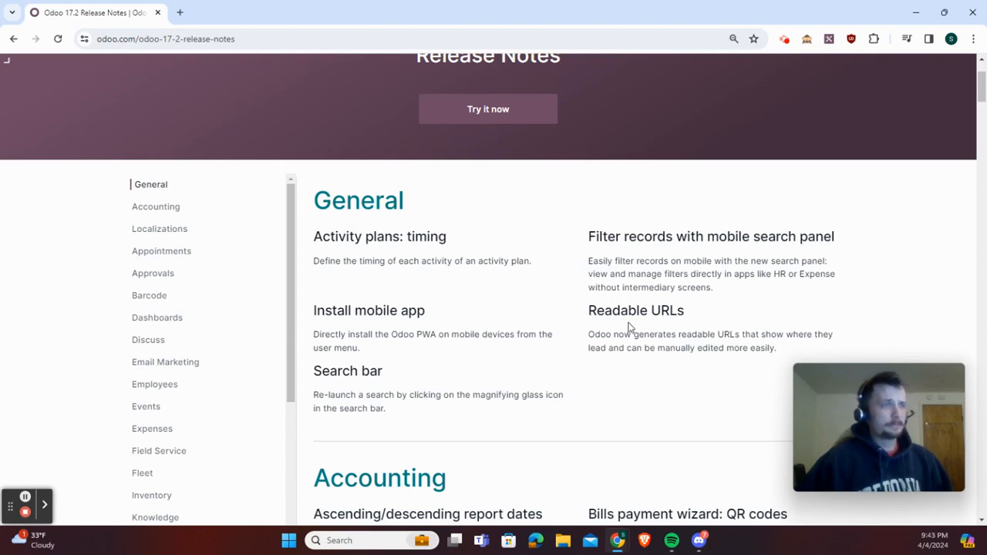
{"action": "left_click_drag", "start_coordinate": [590, 310], "coordinate": [668, 310]}
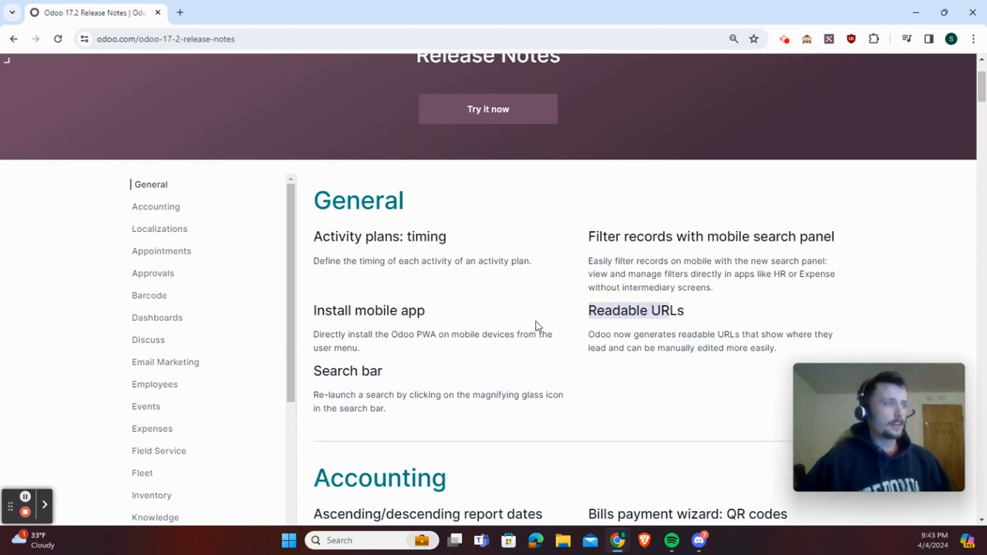
{"action": "scroll", "coordinate": [535, 326], "scroll_direction": "down", "scroll_amount": 2}
{"action": "scroll", "coordinate": [421, 287], "scroll_direction": "down", "scroll_amount": 1}
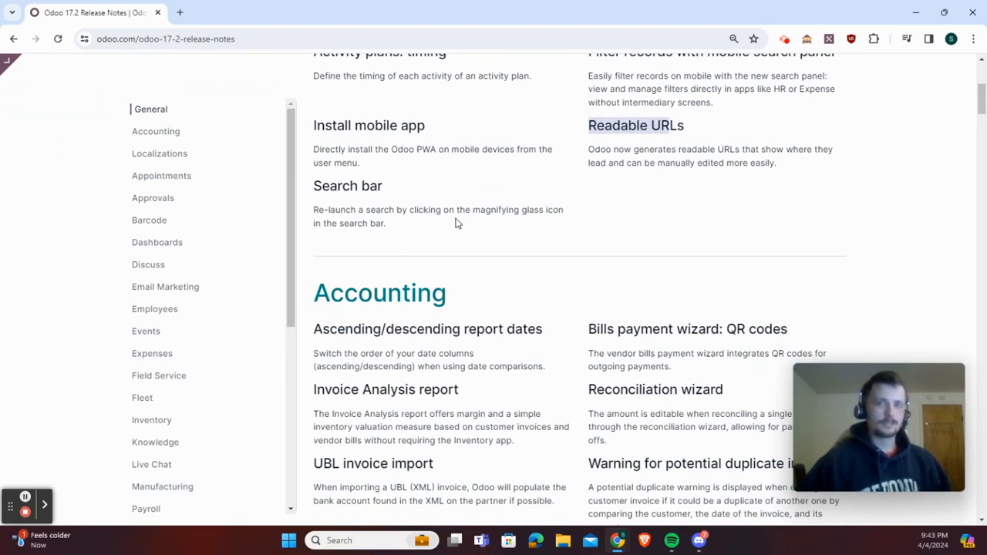
Read through the Accounting and Localizations sections of the release notes
{"action": "scroll", "coordinate": [456, 231], "scroll_direction": "down", "scroll_amount": 2}
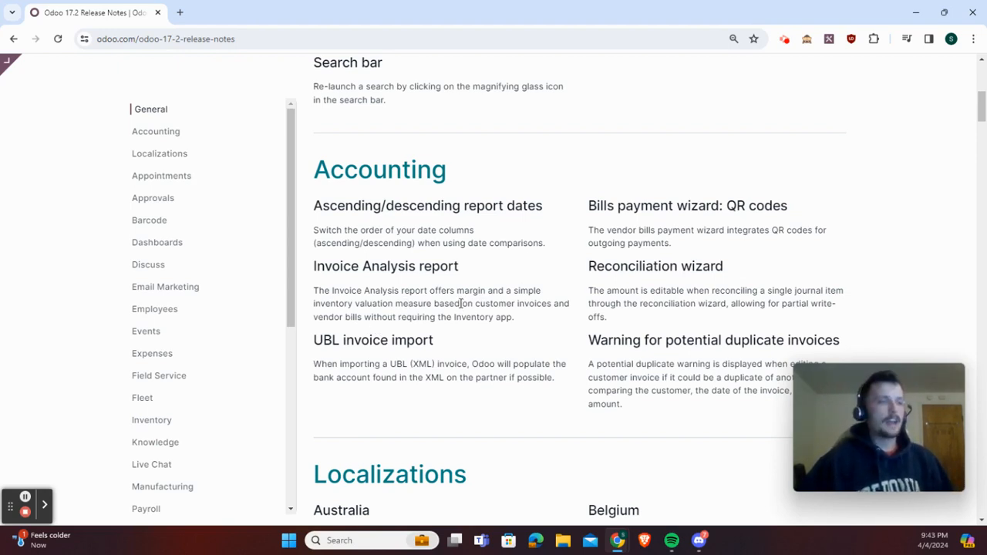
{"action": "scroll", "coordinate": [455, 305], "scroll_direction": "down", "scroll_amount": 1}
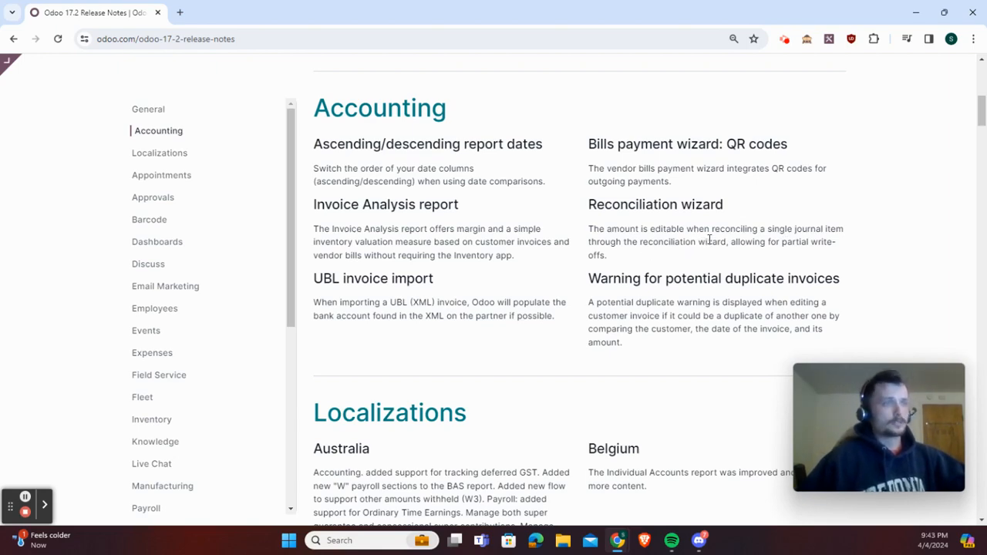
{"action": "scroll", "coordinate": [499, 316], "scroll_direction": "down", "scroll_amount": 2}
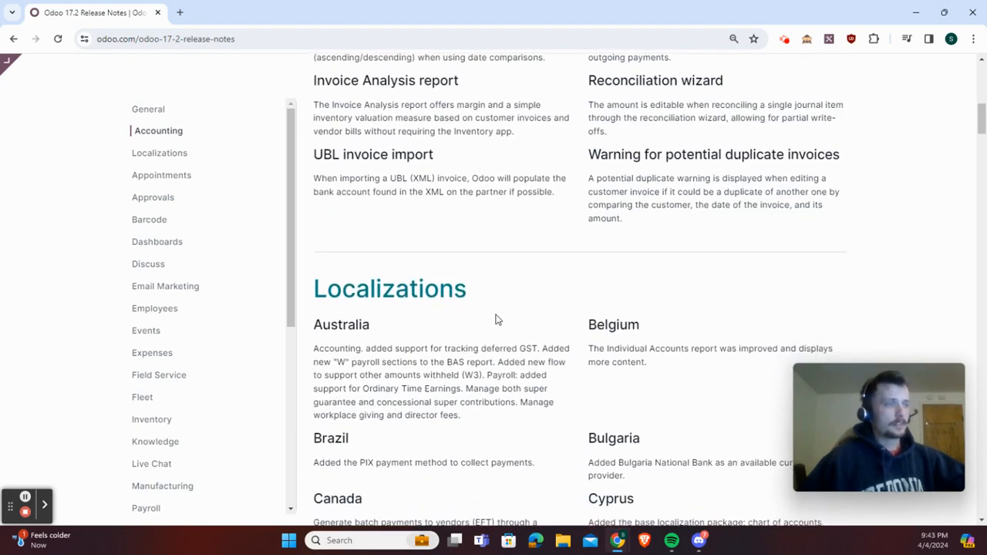
{"action": "scroll", "coordinate": [496, 319], "scroll_direction": "down", "scroll_amount": 2}
{"action": "scroll", "coordinate": [480, 320], "scroll_direction": "down", "scroll_amount": 4}
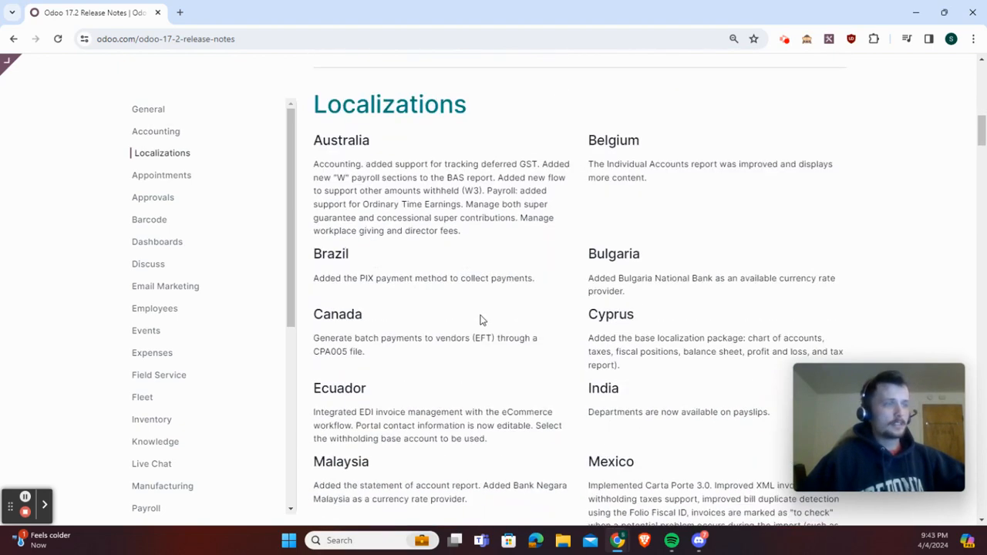
{"action": "scroll", "coordinate": [480, 320], "scroll_direction": "down", "scroll_amount": 4}
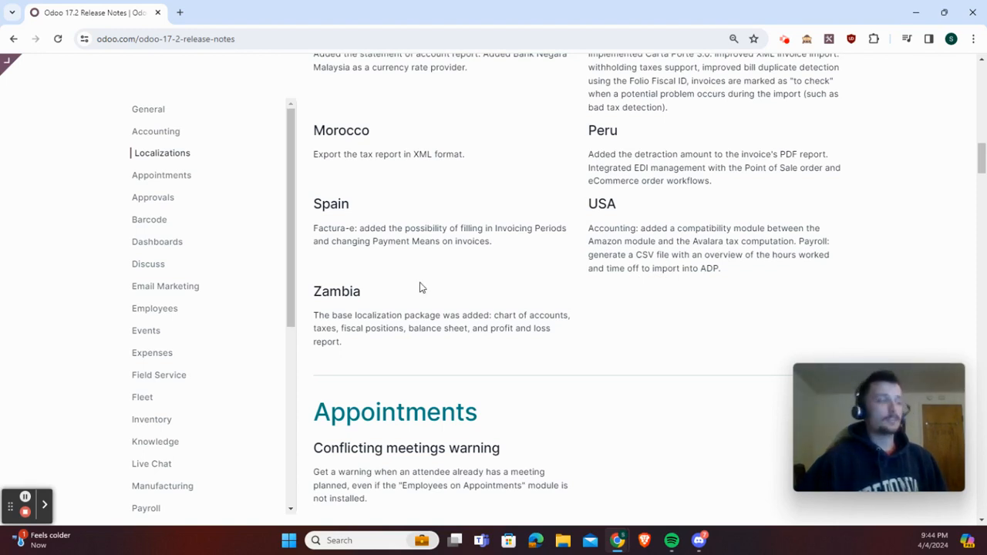
Read the Appointments entry on conflicting meetings warnings and the Approvals and Barcode changes
{"action": "scroll", "coordinate": [503, 341], "scroll_direction": "down", "scroll_amount": 2}
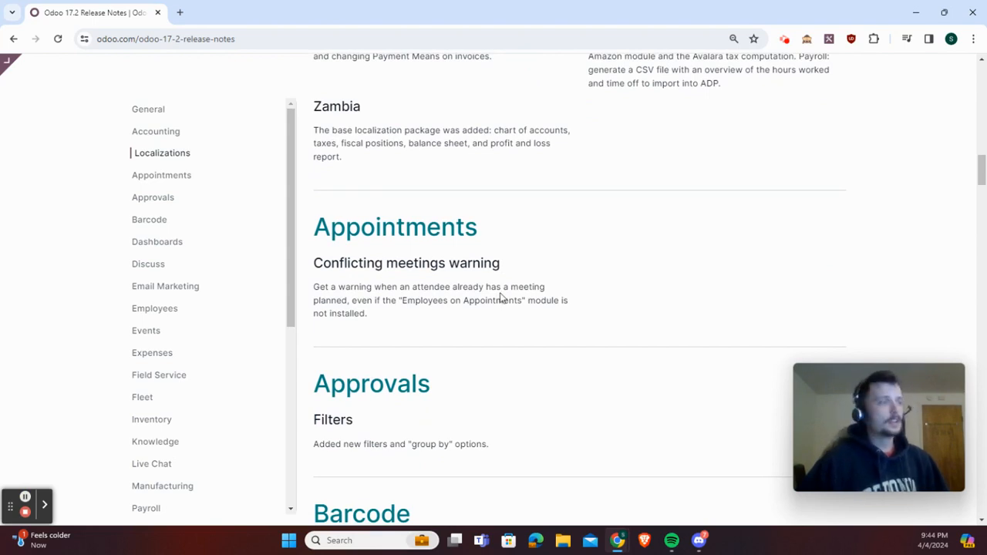
{"action": "left_click_drag", "start_coordinate": [398, 313], "coordinate": [324, 264]}
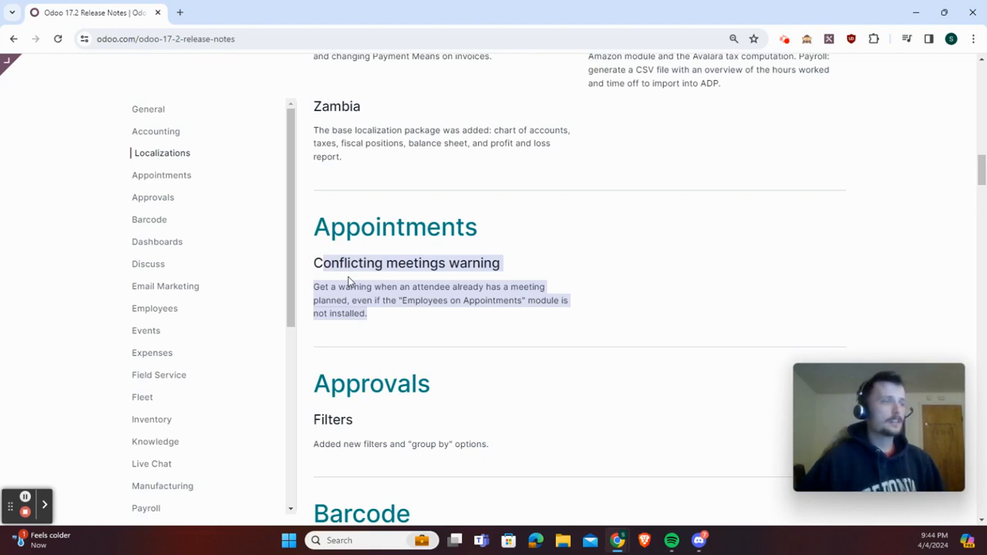
{"action": "left_click", "coordinate": [368, 314]}
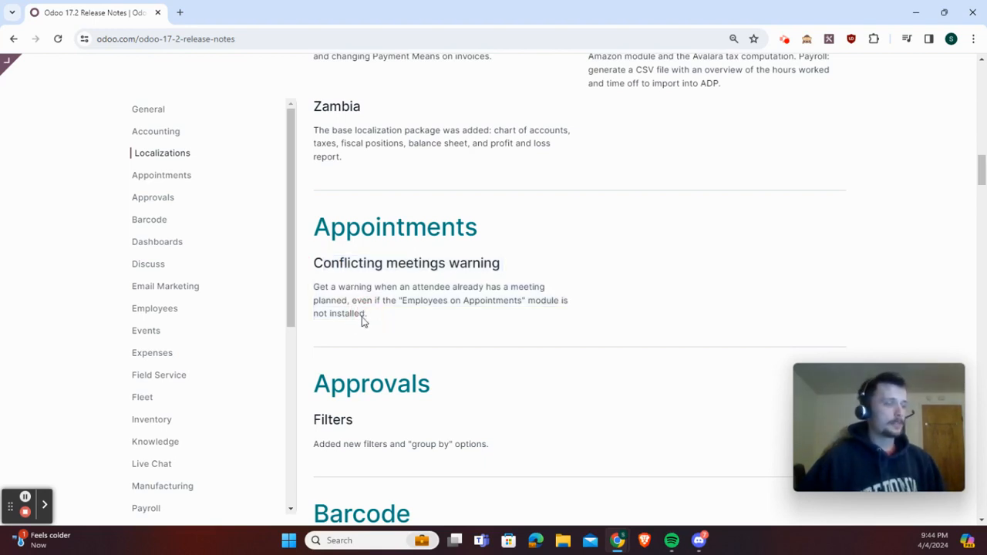
{"action": "scroll", "coordinate": [363, 321], "scroll_direction": "down", "scroll_amount": 2}
{"action": "scroll", "coordinate": [369, 328], "scroll_direction": "down", "scroll_amount": 1}
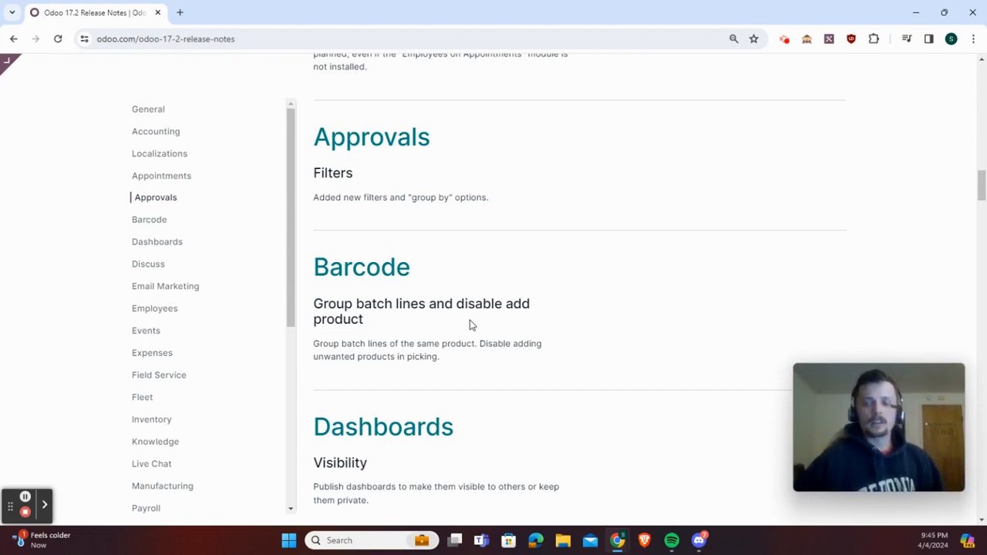
{"action": "scroll", "coordinate": [540, 322], "scroll_direction": "down", "scroll_amount": 2}
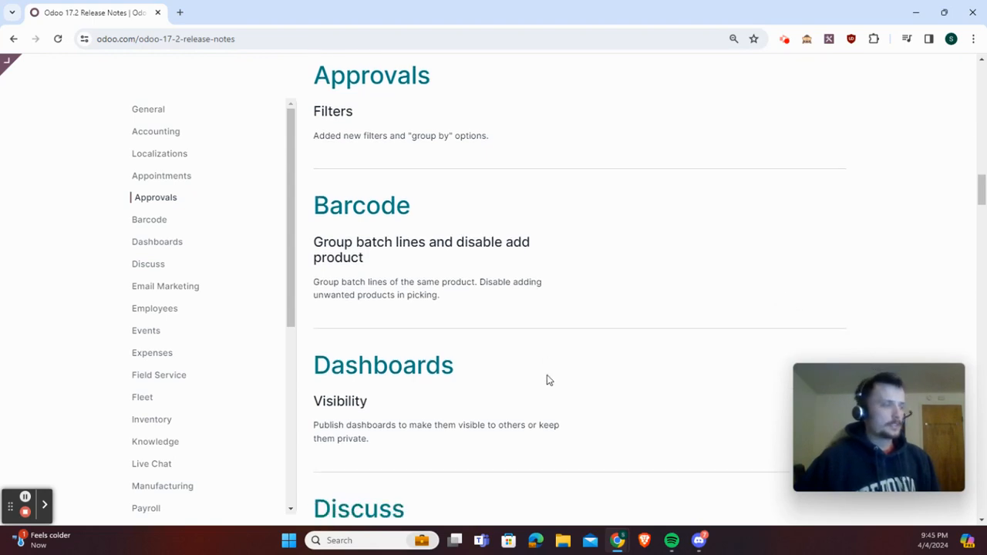
Review the release notes from Dashboards and Discuss through Email Marketing, Employees, Events and Expenses
{"action": "scroll", "coordinate": [355, 402], "scroll_direction": "down", "scroll_amount": 2}
{"action": "scroll", "coordinate": [353, 405], "scroll_direction": "down", "scroll_amount": 3}
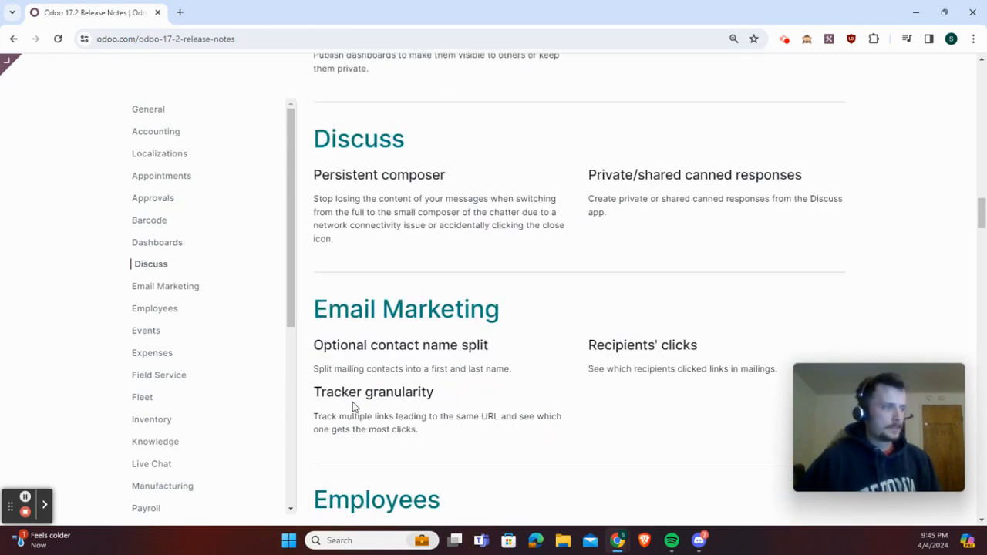
{"action": "scroll", "coordinate": [242, 463], "scroll_direction": "up", "scroll_amount": 4}
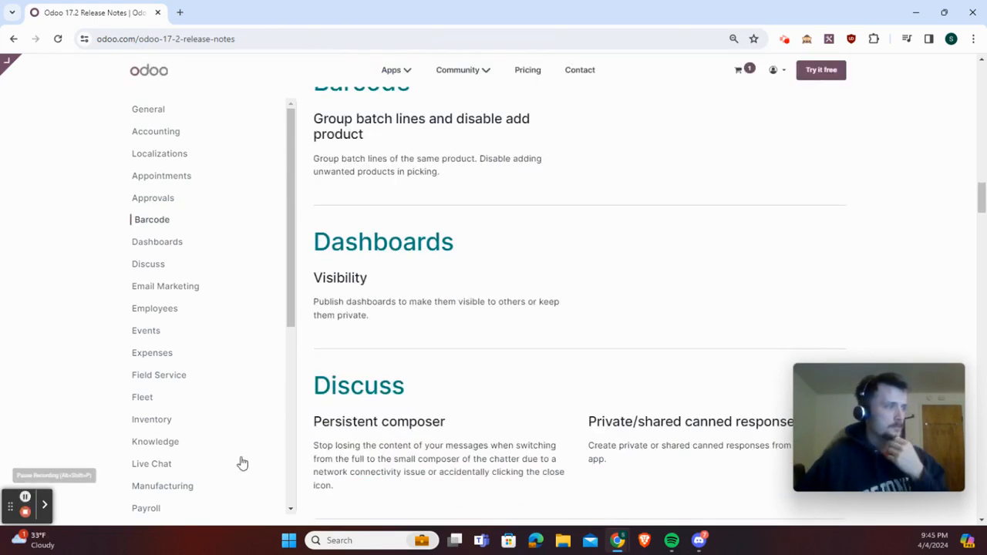
{"action": "scroll", "coordinate": [586, 419], "scroll_direction": "down", "scroll_amount": 2}
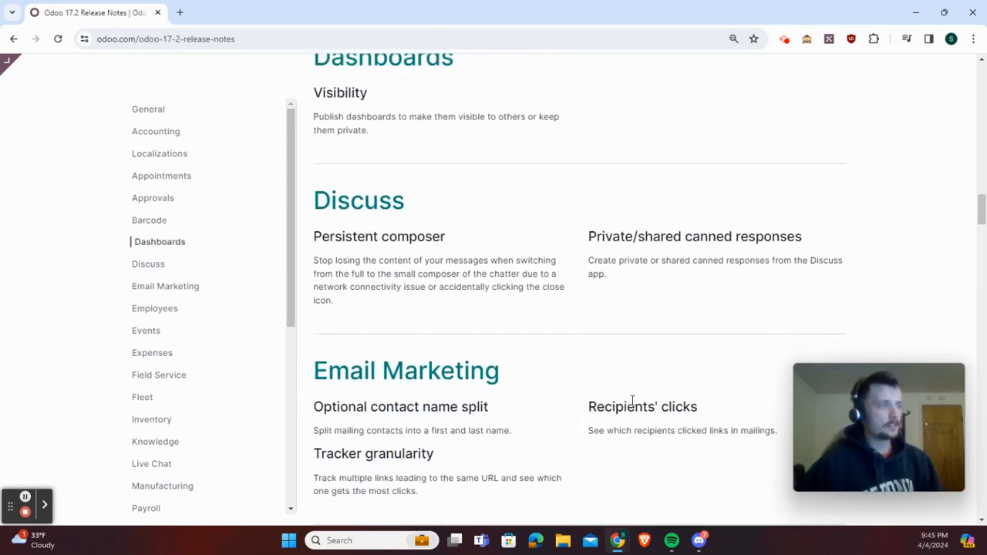
{"action": "scroll", "coordinate": [633, 400], "scroll_direction": "down", "scroll_amount": 1}
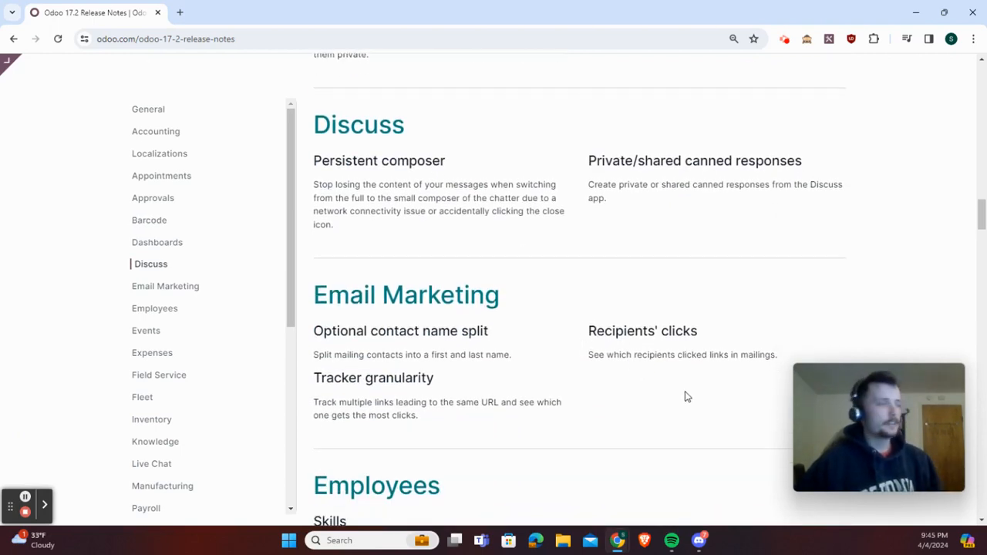
{"action": "scroll", "coordinate": [688, 397], "scroll_direction": "down", "scroll_amount": 5}
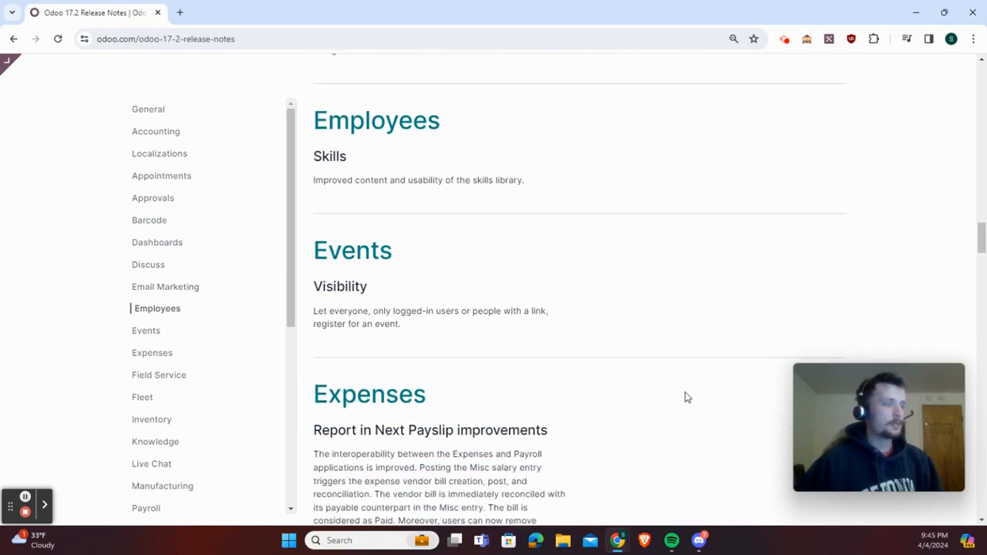
{"action": "scroll", "coordinate": [687, 397], "scroll_direction": "down", "scroll_amount": 3}
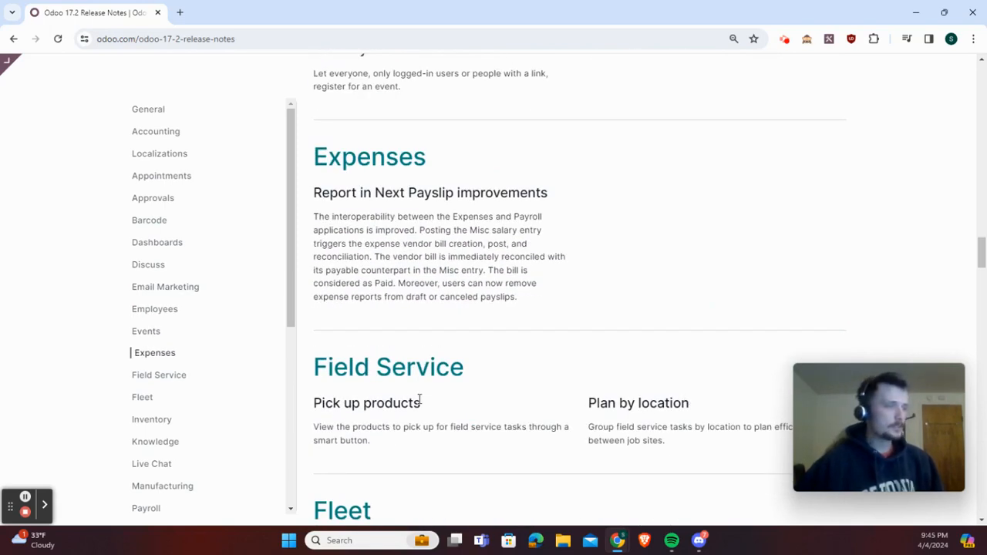
Read the Field Service and Fleet changes and continue to the Inventory section
{"action": "scroll", "coordinate": [505, 427], "scroll_direction": "down", "scroll_amount": 2}
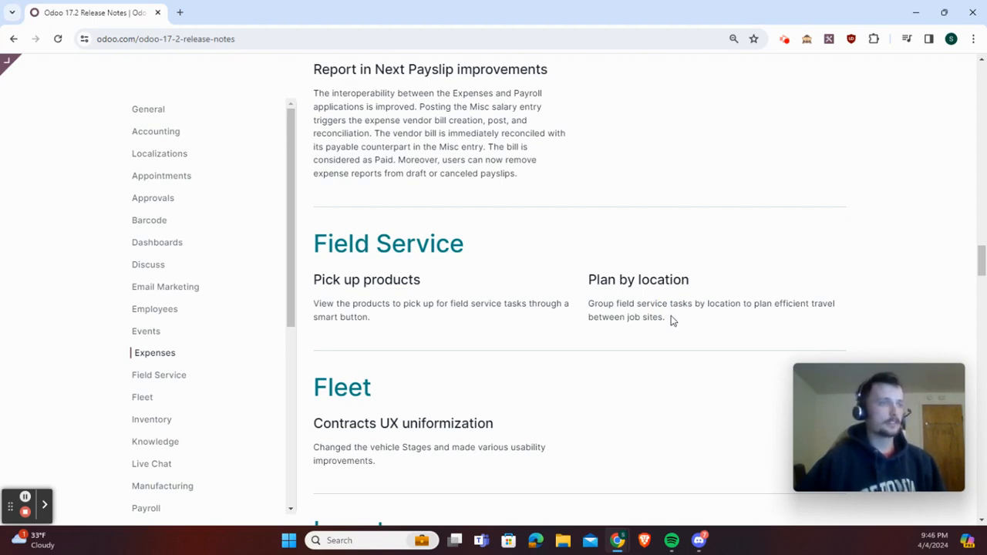
{"action": "scroll", "coordinate": [671, 316], "scroll_direction": "down", "scroll_amount": 1}
{"action": "scroll", "coordinate": [671, 319], "scroll_direction": "down", "scroll_amount": 1}
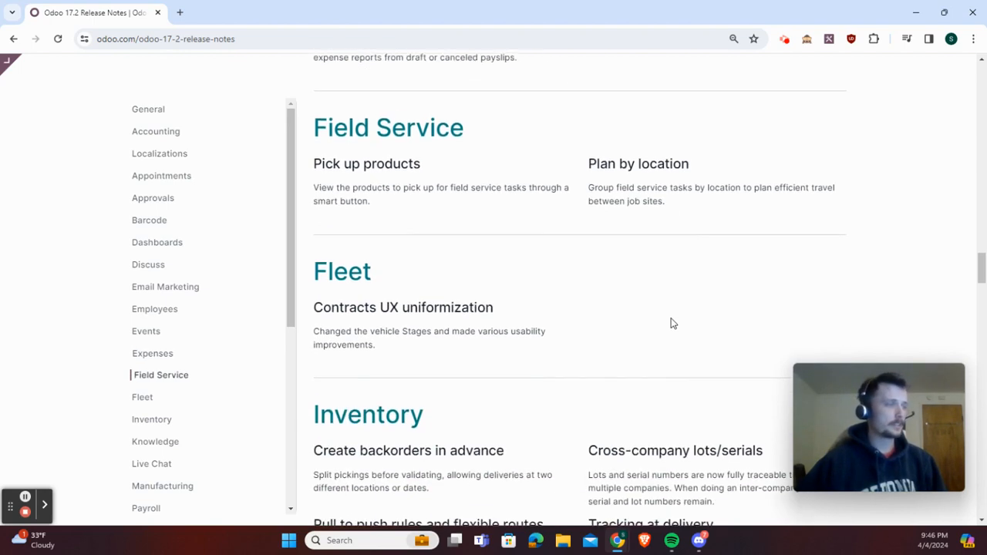
{"action": "scroll", "coordinate": [671, 322], "scroll_direction": "down", "scroll_amount": 2}
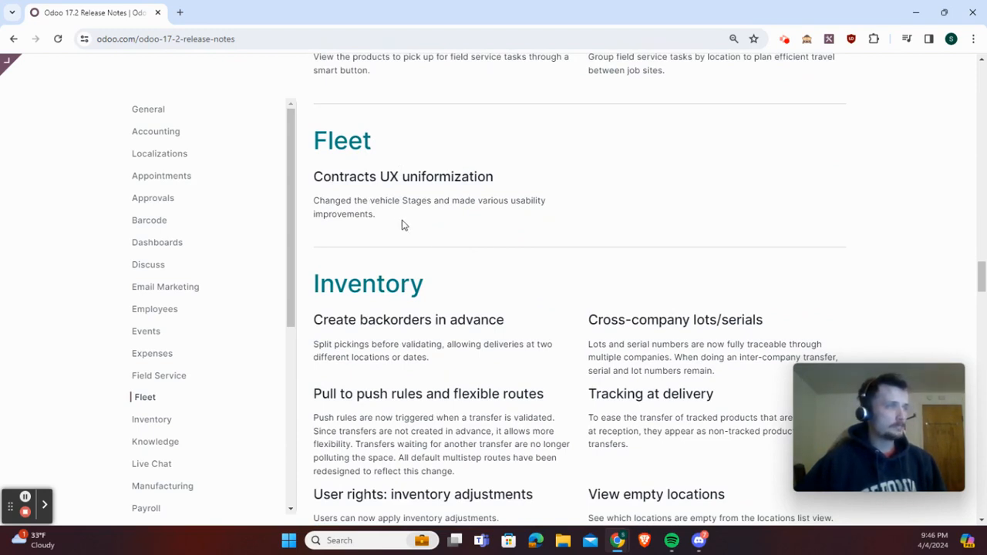
{"action": "scroll", "coordinate": [463, 255], "scroll_direction": "down", "scroll_amount": 2}
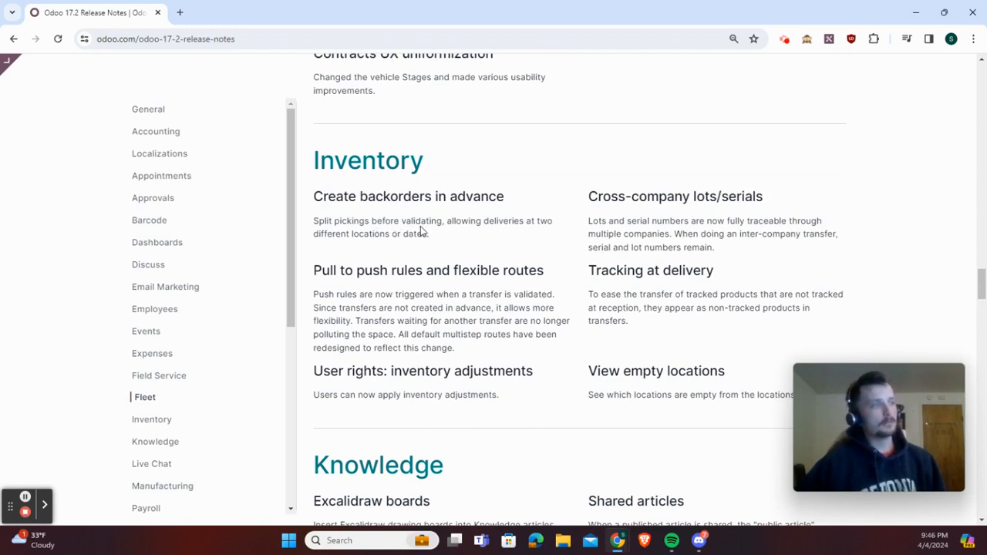
Examine the Inventory entry "Create backorders in advance" in the release notes, highlighting its description
{"action": "left_click", "coordinate": [24, 501]}
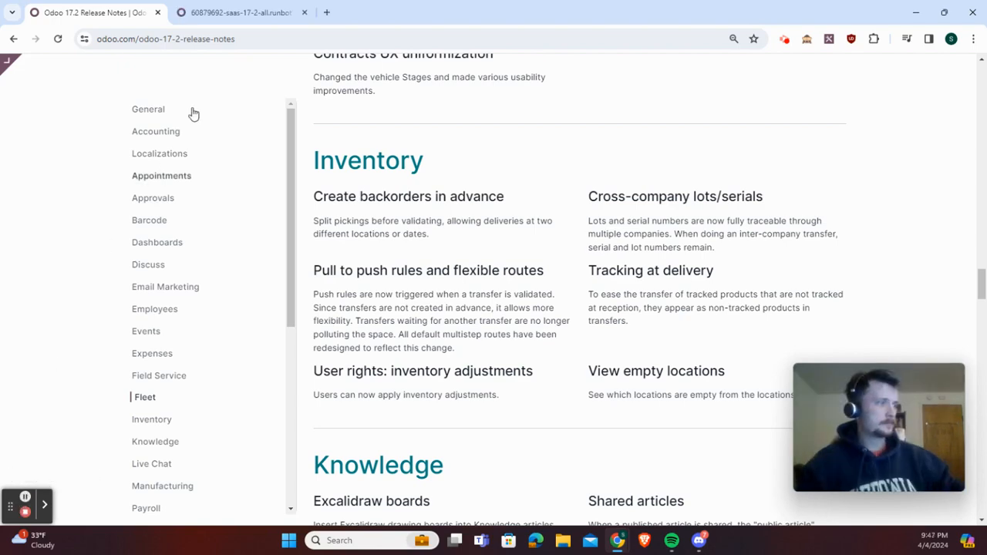
{"action": "key", "text": "ctrl+Tab"}
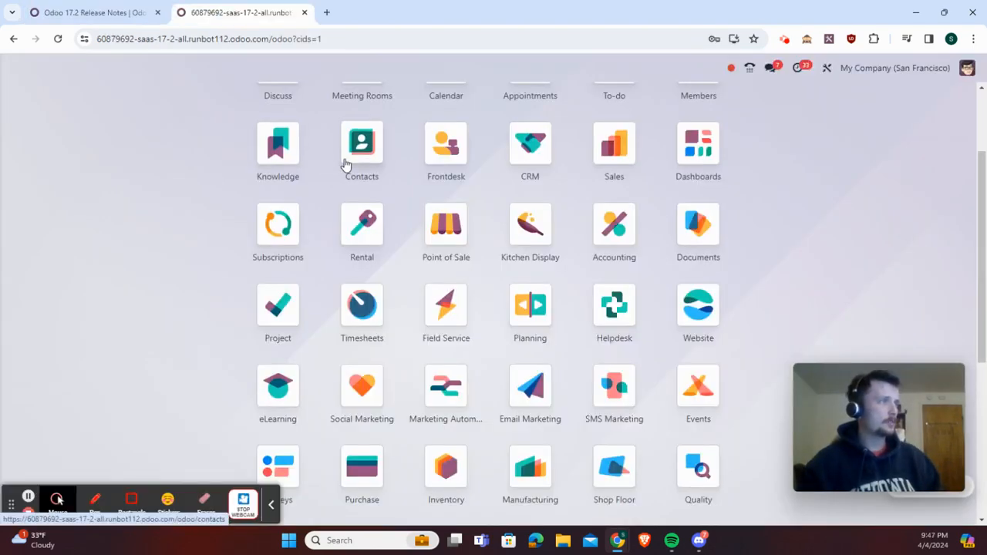
{"action": "left_click", "coordinate": [152, 7]}
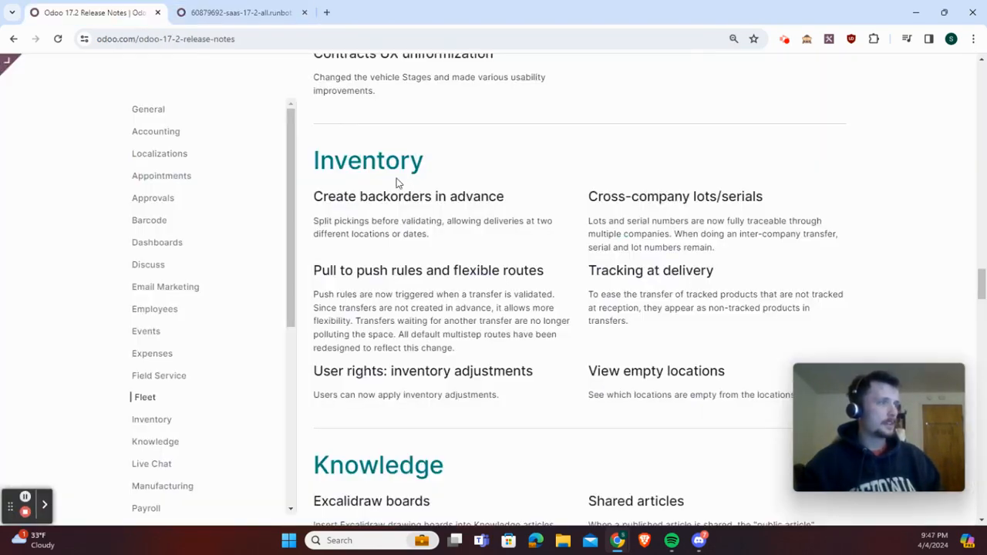
{"action": "mouse_move", "coordinate": [430, 235]}
{"action": "left_mouse_down"}
{"action": "mouse_move", "coordinate": [357, 220]}
{"action": "mouse_move", "coordinate": [377, 223]}
{"action": "left_mouse_up"}
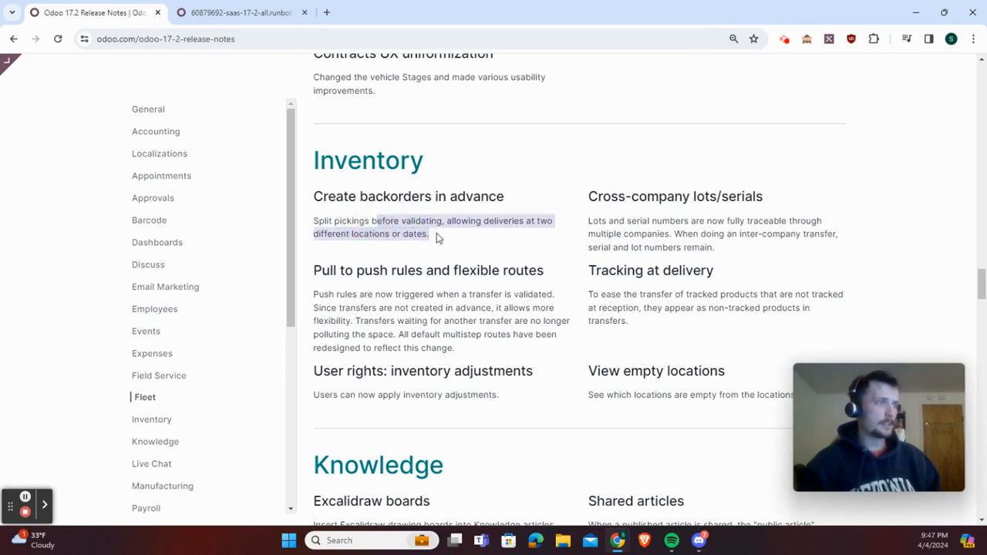
{"action": "left_click", "coordinate": [437, 237]}
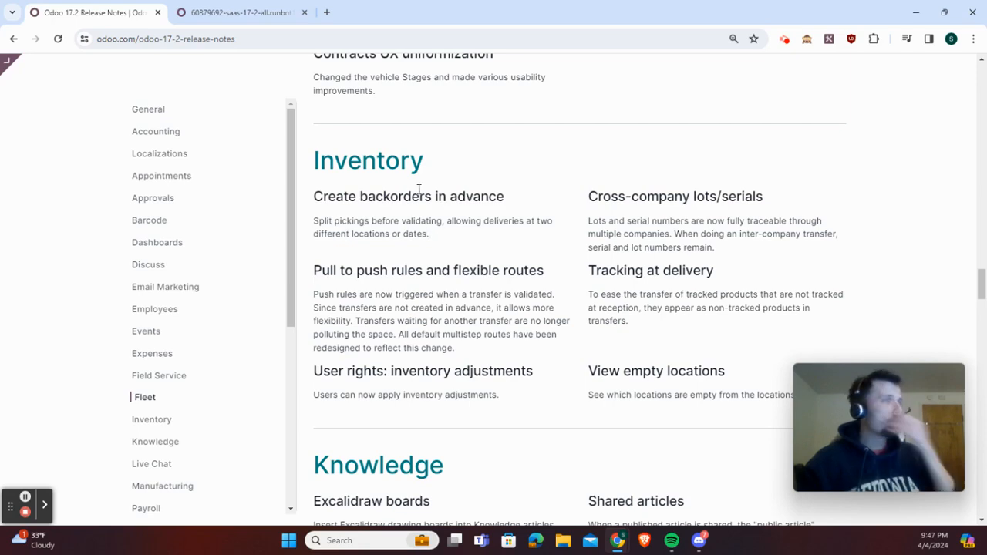
Switch to the Odoo 17.2 runbot database and open the Inventory app
{"action": "left_click", "coordinate": [229, 14]}
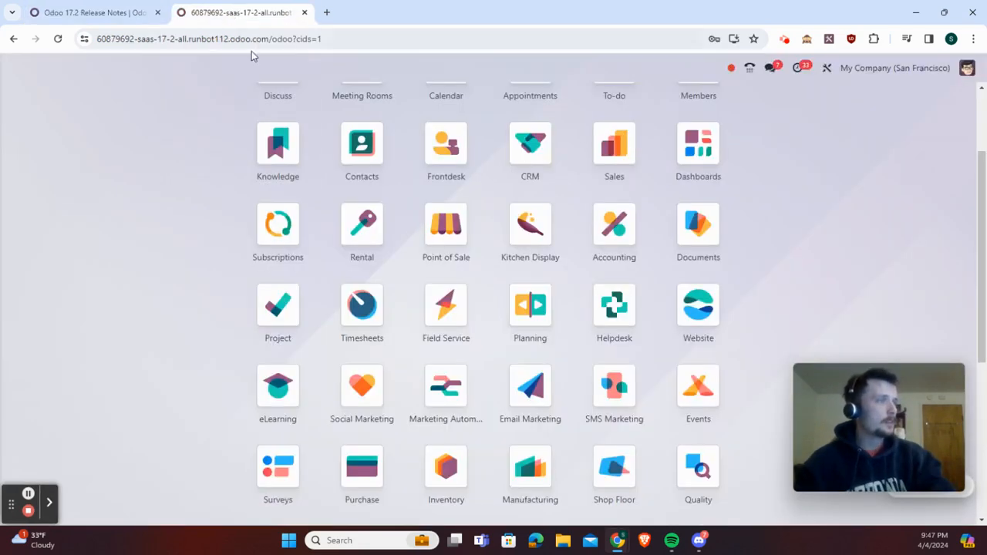
{"action": "scroll", "coordinate": [556, 294], "scroll_direction": "up", "scroll_amount": 3}
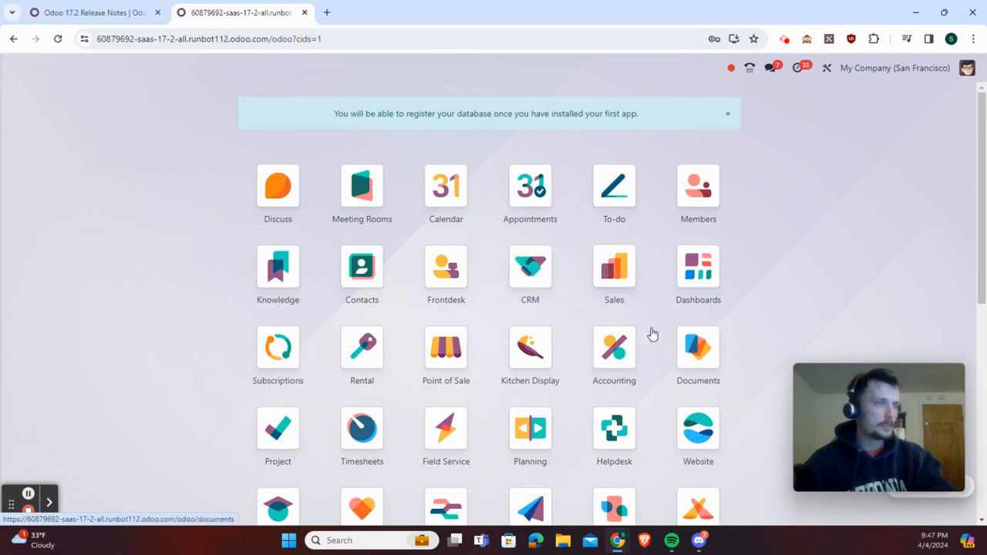
{"action": "left_click", "coordinate": [615, 270]}
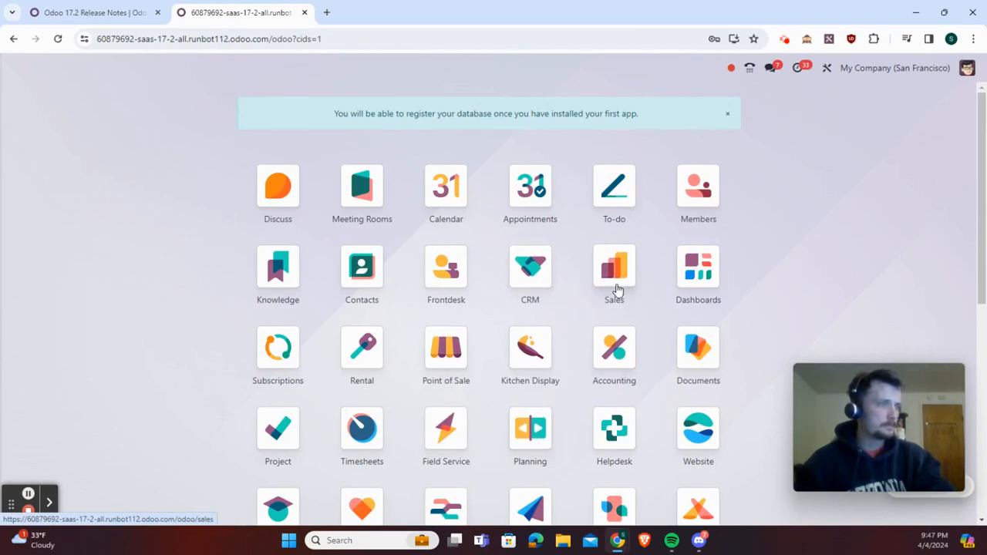
{"action": "left_click", "coordinate": [16, 68]}
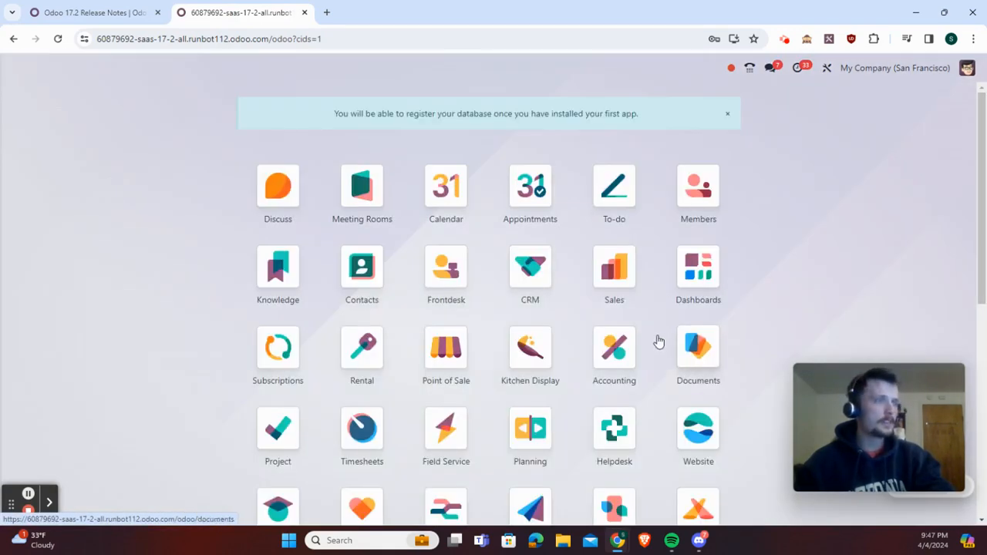
{"action": "scroll", "coordinate": [578, 371], "scroll_direction": "down", "scroll_amount": 2}
{"action": "left_click", "coordinate": [463, 463]}
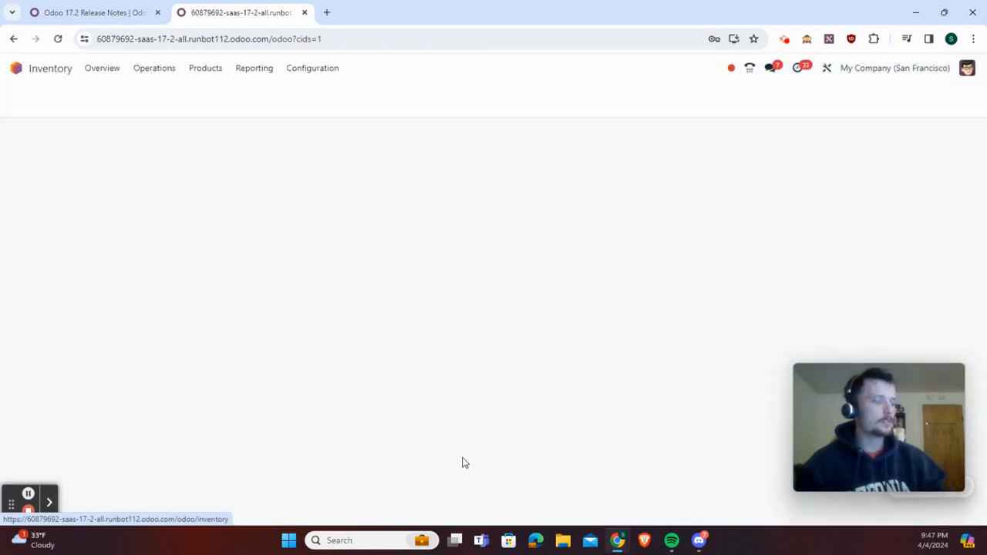
Open the YourCompany warehouse record to check its configuration
{"action": "left_click", "coordinate": [328, 71]}
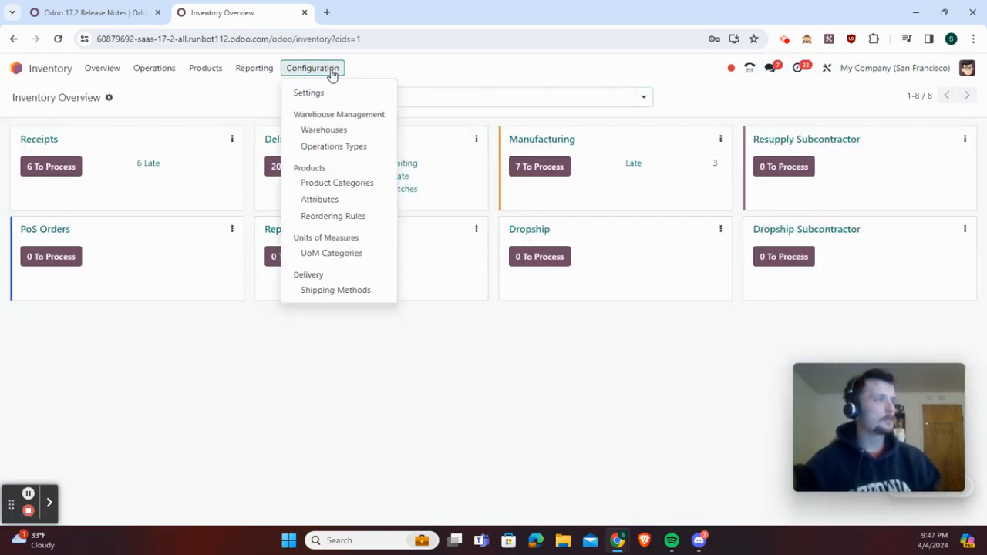
{"action": "left_click", "coordinate": [324, 130]}
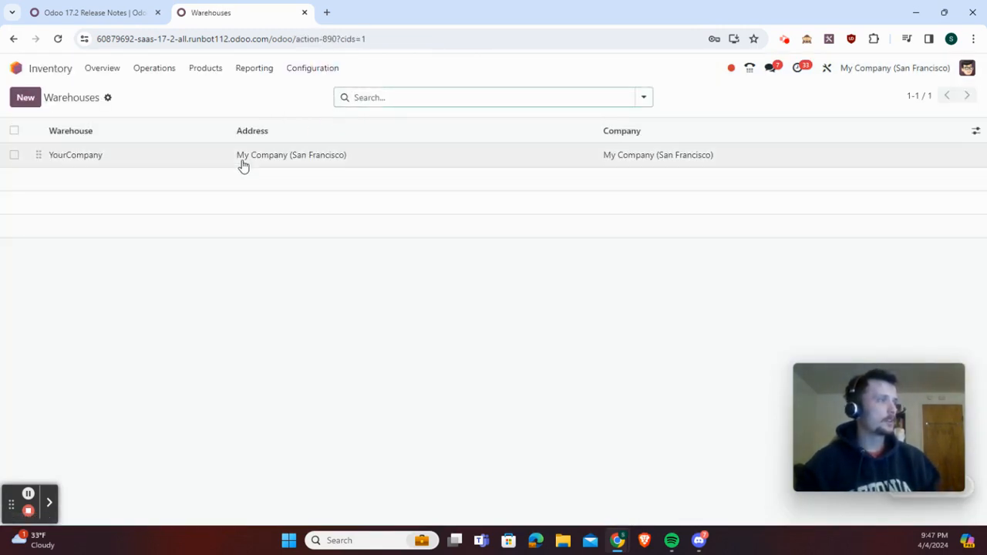
{"action": "left_click", "coordinate": [242, 159]}
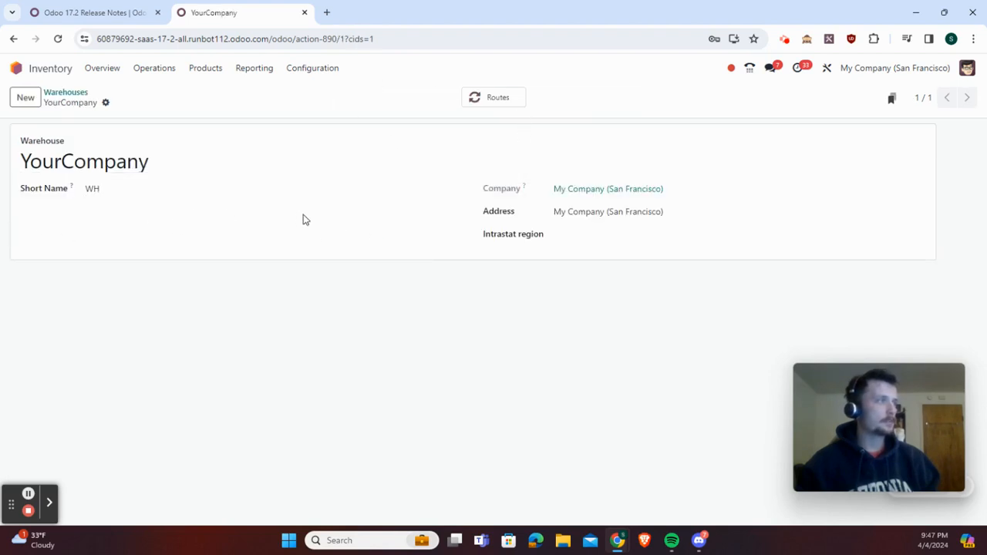
Enable Multi-Step Routes in the Inventory settings and save the change
{"action": "left_click", "coordinate": [312, 71]}
{"action": "left_click", "coordinate": [333, 94]}
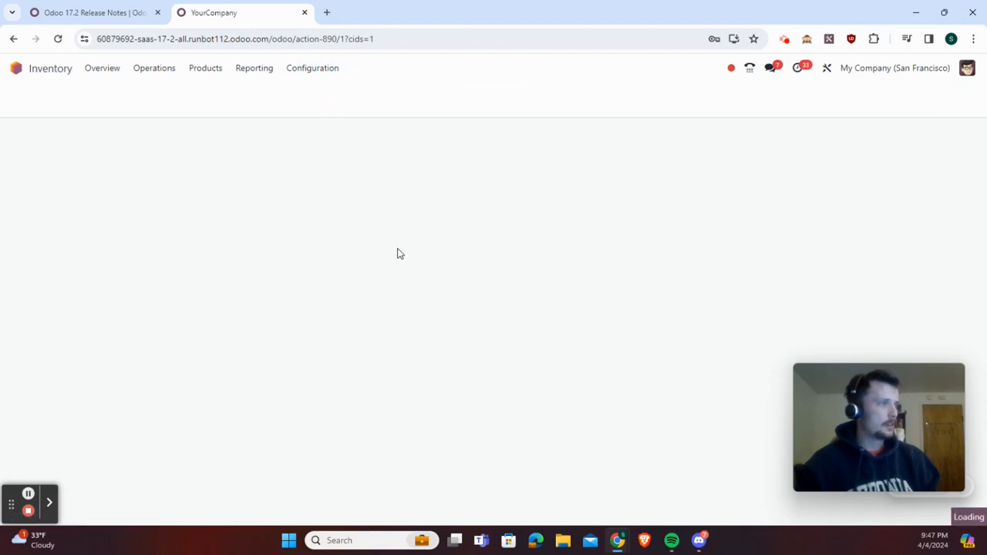
{"action": "scroll", "coordinate": [399, 252], "scroll_direction": "down", "scroll_amount": 15}
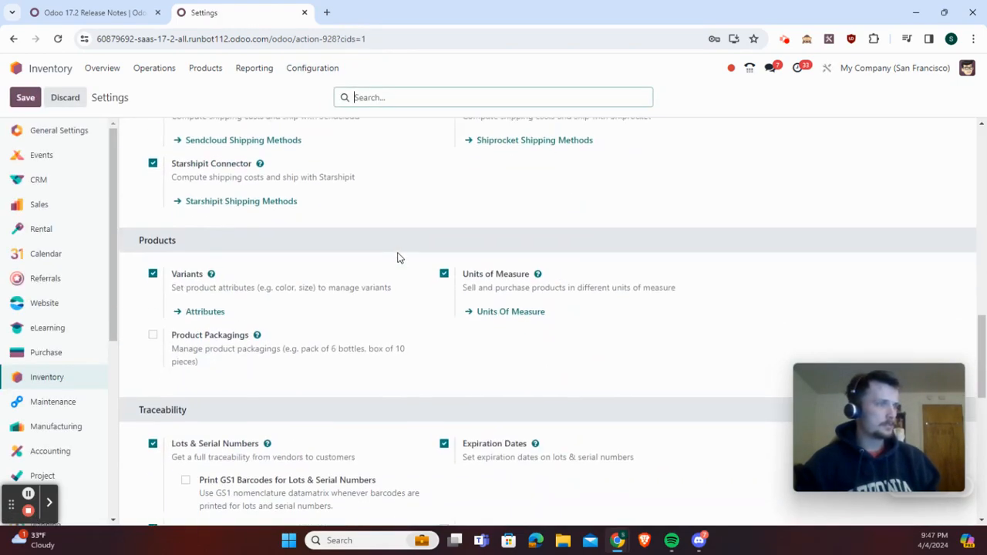
{"action": "scroll", "coordinate": [452, 301], "scroll_direction": "down", "scroll_amount": 4}
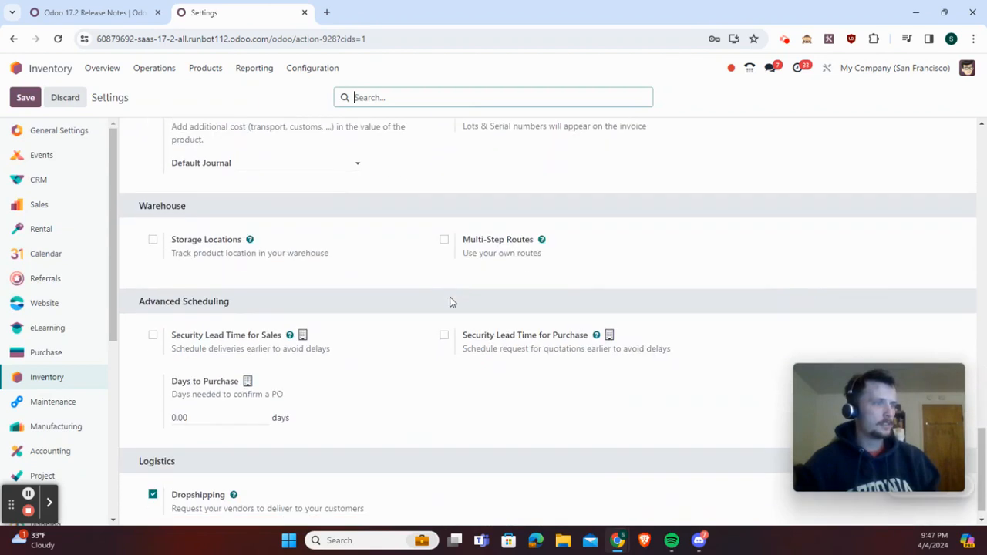
{"action": "left_click", "coordinate": [444, 239]}
{"action": "left_click", "coordinate": [26, 97]}
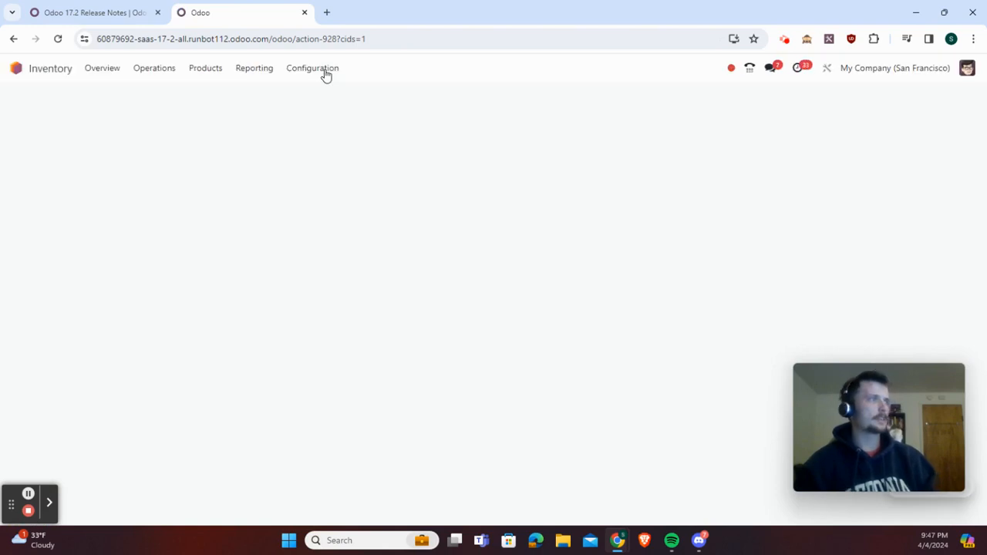
Open the list of warehouses, and reread the release note on creating backorders in advance
{"action": "left_click", "coordinate": [325, 73]}
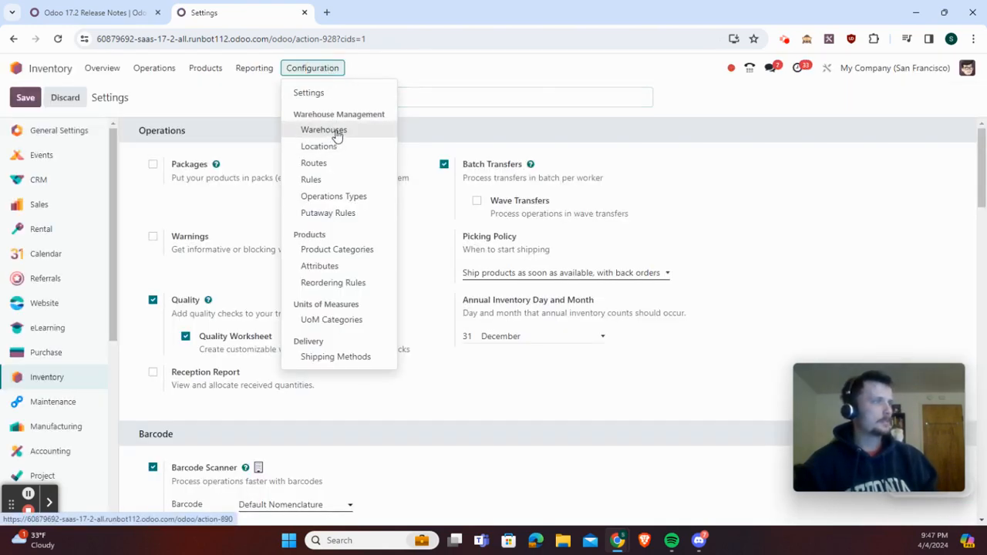
{"action": "left_click", "coordinate": [337, 134]}
{"action": "left_click", "coordinate": [88, 13]}
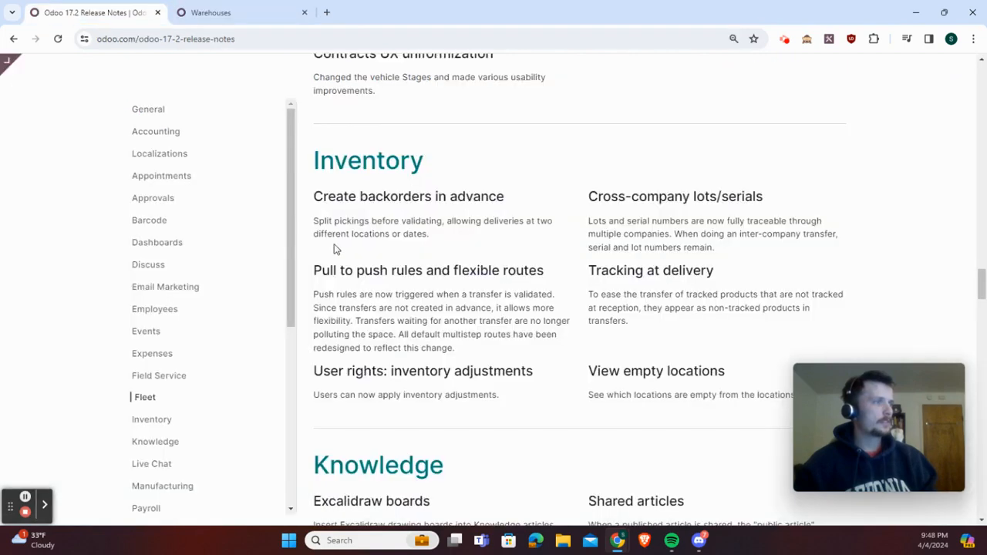
{"action": "left_click_drag", "start_coordinate": [438, 236], "coordinate": [352, 235]}
Set the YourCompany warehouse's outgoing shipments to "Send goods in output and then deliver (2 steps)", keeping one-step receipts, and save
{"action": "left_click", "coordinate": [294, 17]}
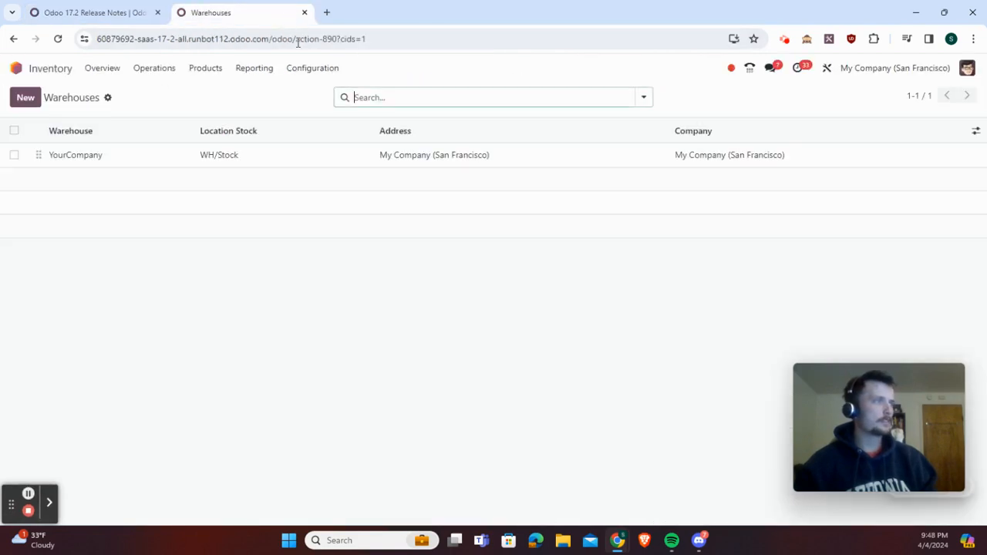
{"action": "left_click", "coordinate": [283, 159]}
{"action": "scroll", "coordinate": [137, 333], "scroll_direction": "down", "scroll_amount": 1}
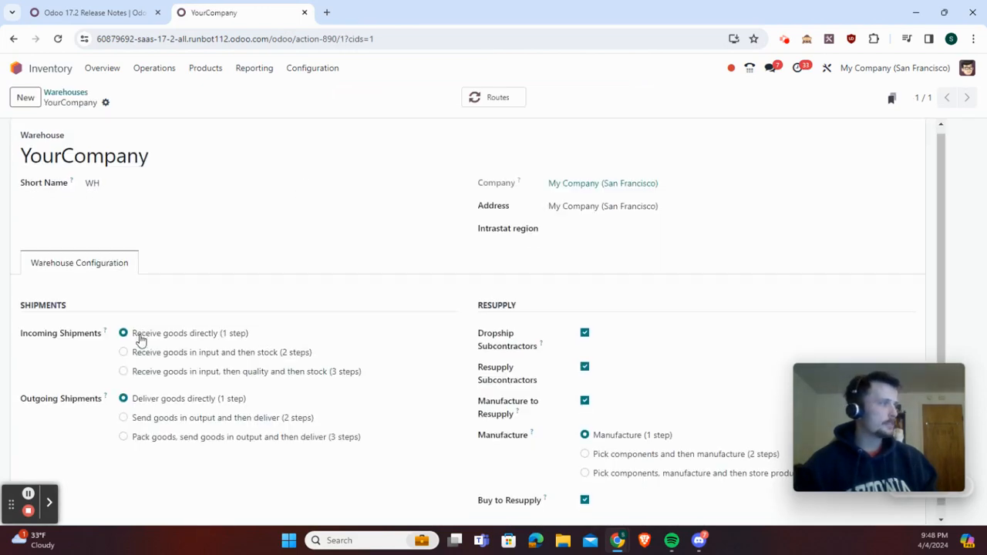
{"action": "left_click", "coordinate": [152, 347]}
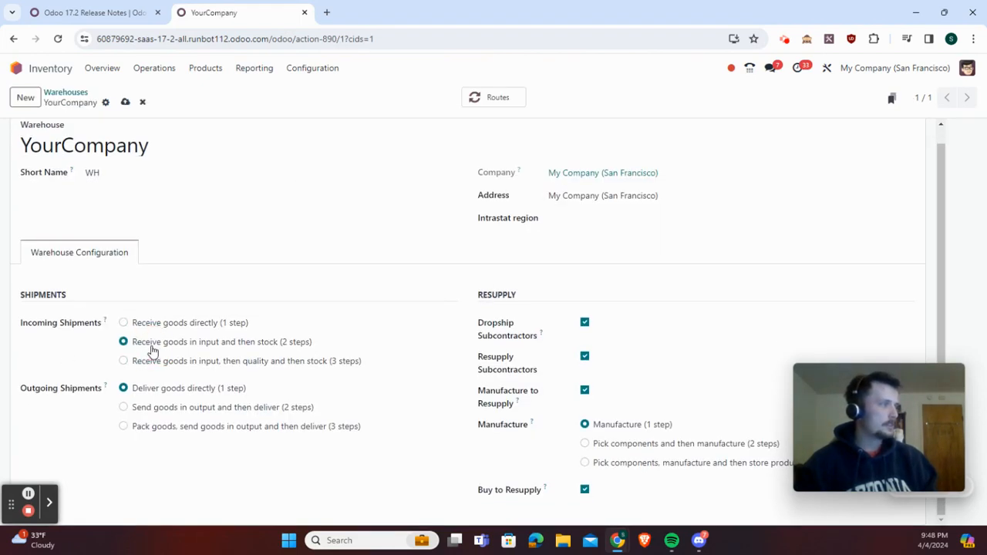
{"action": "left_click", "coordinate": [144, 324]}
{"action": "left_click", "coordinate": [161, 410]}
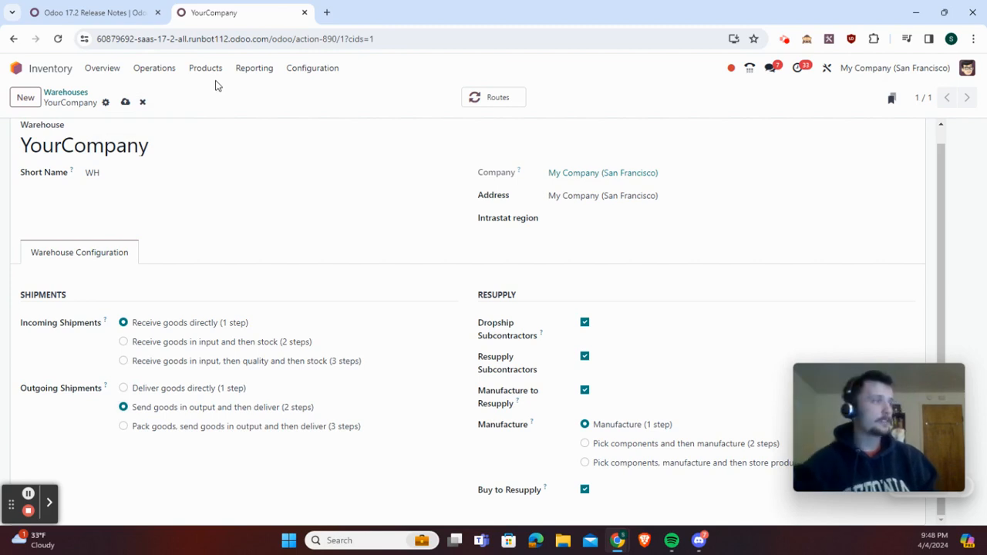
{"action": "left_click", "coordinate": [126, 102]}
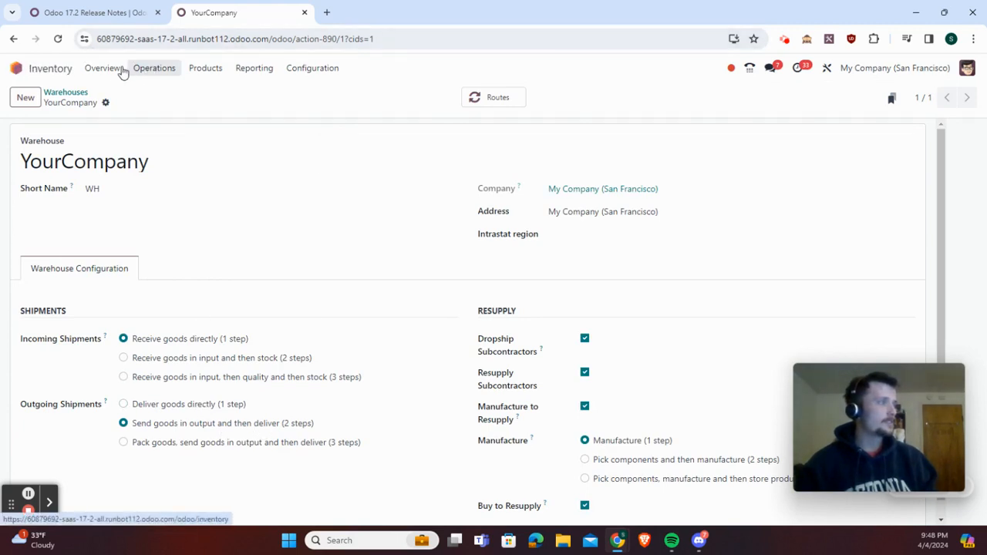
Create a new quotation in the Sales app for the customer Azure Interior
{"action": "left_click", "coordinate": [93, 69]}
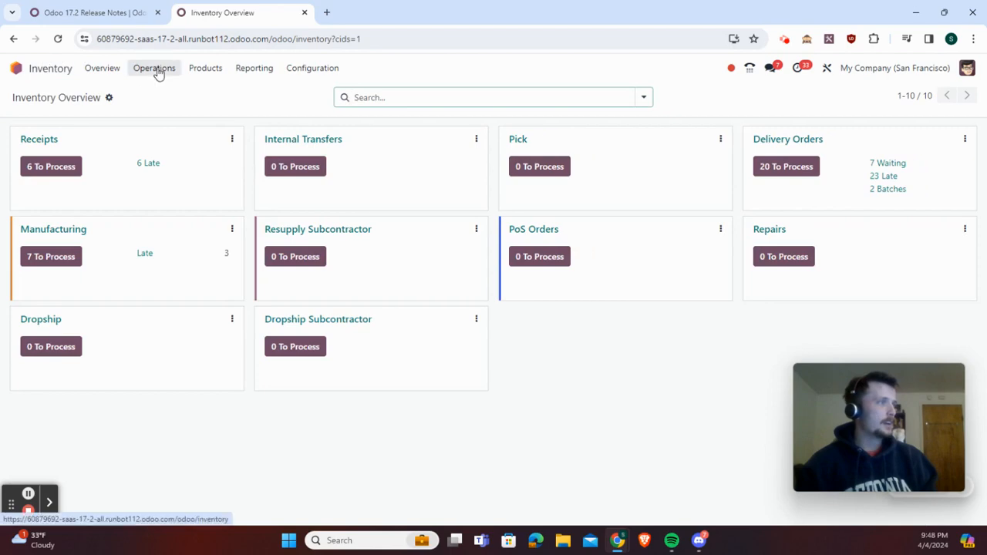
{"action": "left_click", "coordinate": [44, 70]}
{"action": "left_click", "coordinate": [611, 274]}
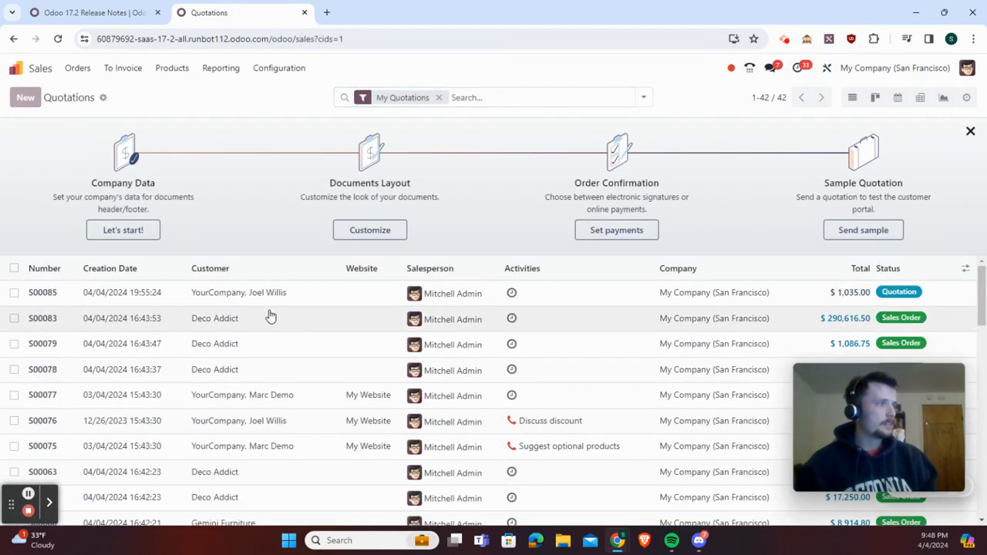
{"action": "key", "text": "alt+c"}
{"action": "left_click", "coordinate": [170, 199]}
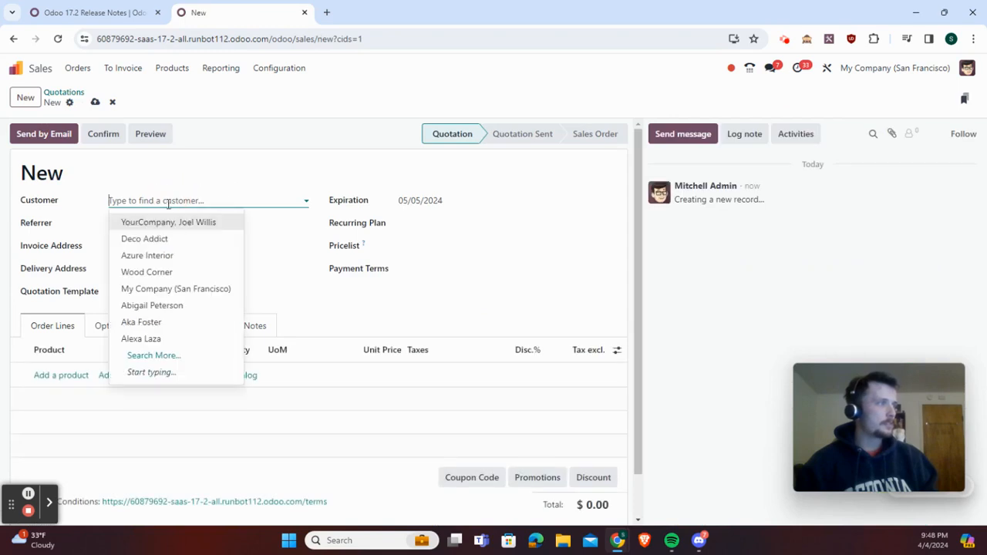
{"action": "left_click", "coordinate": [177, 253]}
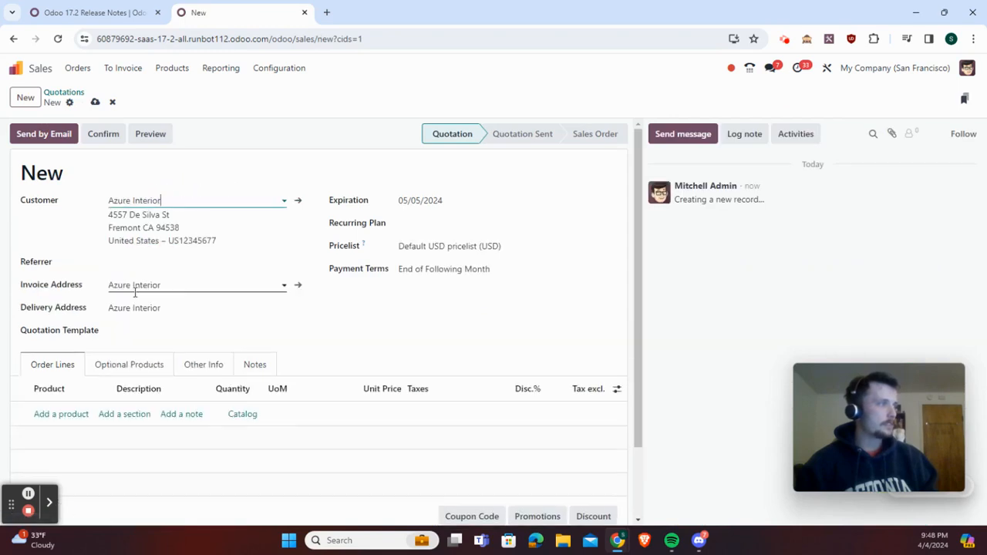
Add an order line for Basics of Furniture Creation and widen the Product column
{"action": "left_click", "coordinate": [69, 415]}
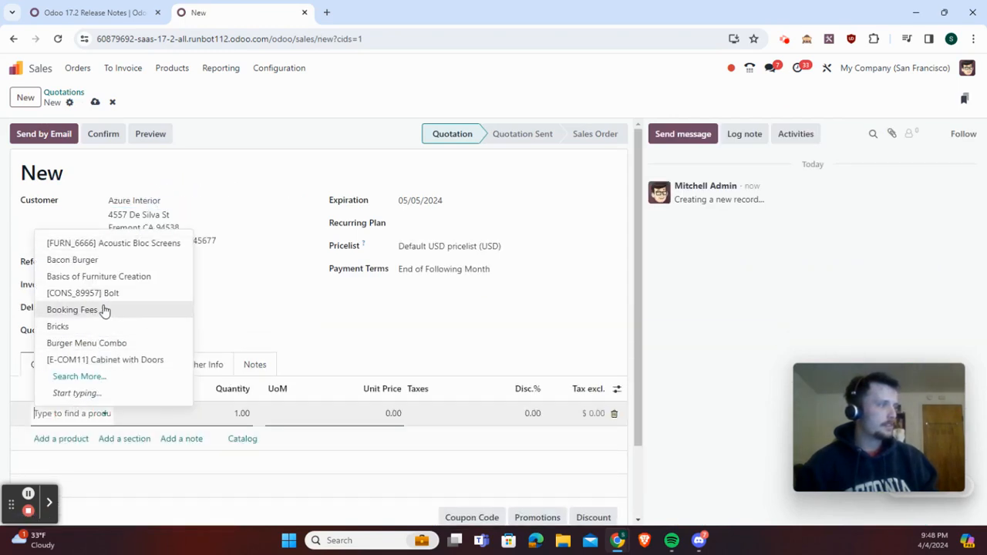
{"action": "left_click", "coordinate": [108, 278]}
{"action": "scroll", "coordinate": [303, 361], "scroll_direction": "down", "scroll_amount": 2}
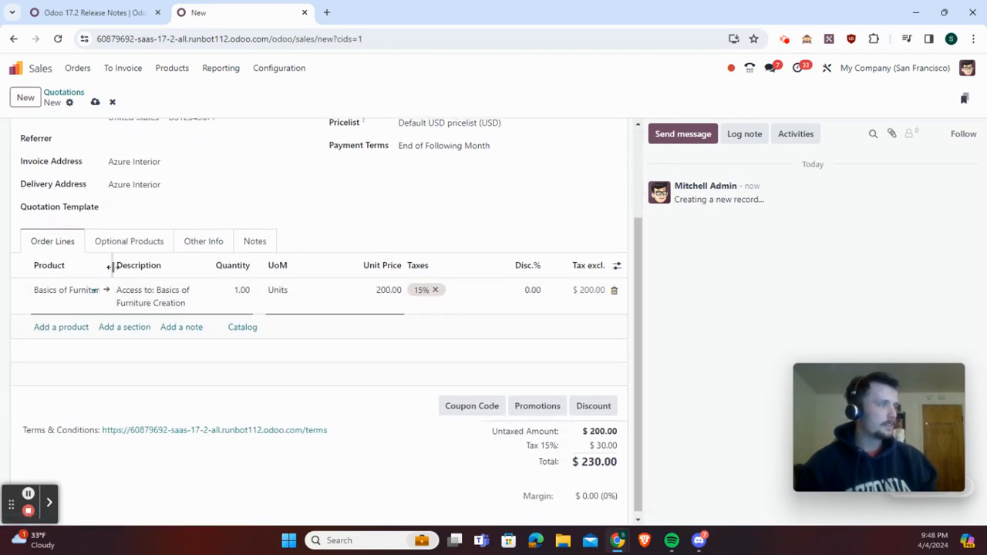
{"action": "left_click_drag", "start_coordinate": [110, 268], "coordinate": [137, 270]}
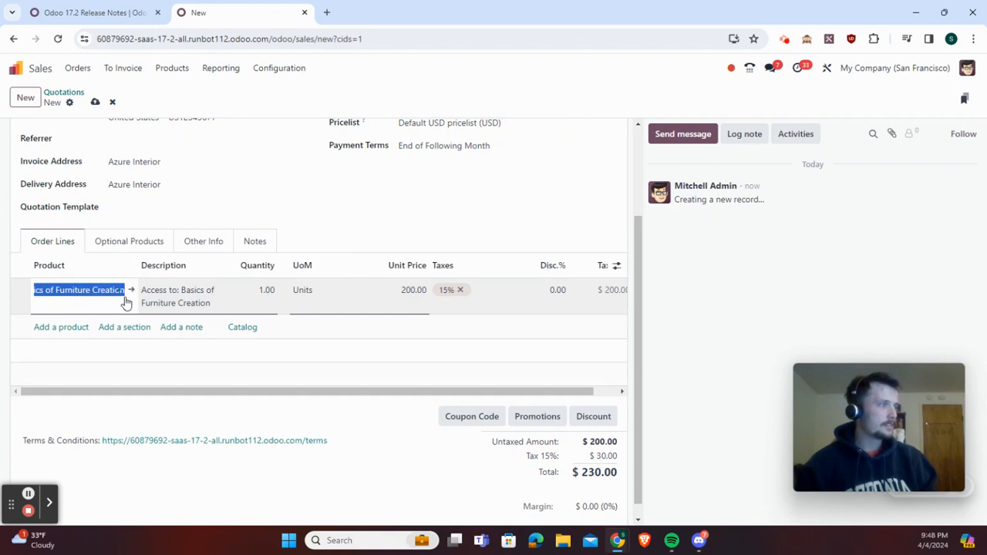
Open the Inventory stock report in a duplicate browser tab to look for a product with stock on hand
{"action": "right_click", "coordinate": [224, 13]}
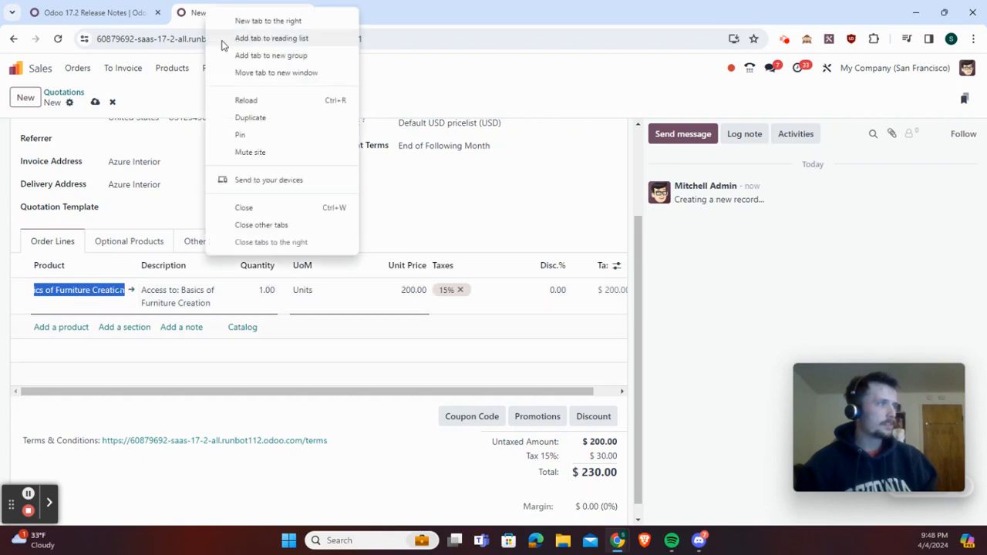
{"action": "left_click", "coordinate": [270, 118]}
{"action": "left_click", "coordinate": [14, 68]}
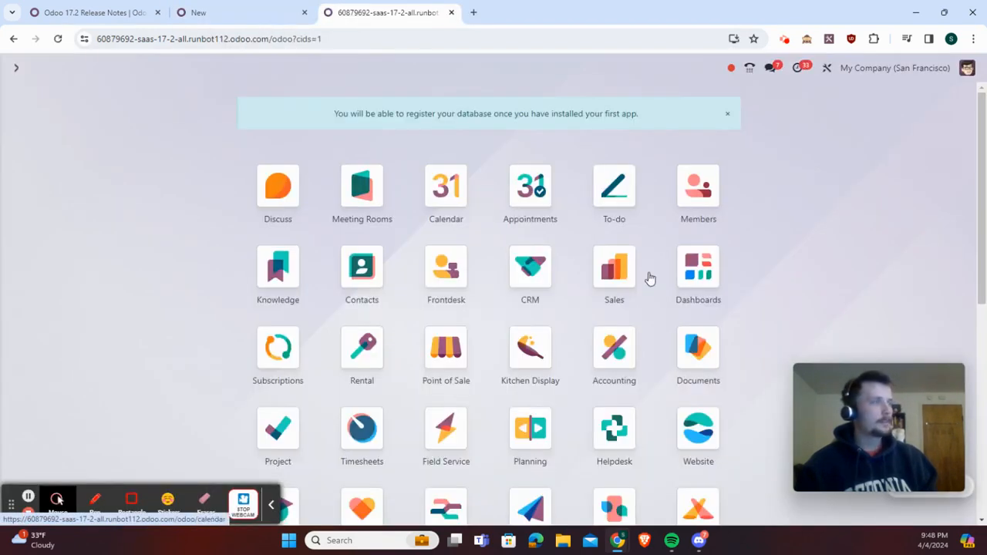
{"action": "scroll", "coordinate": [610, 390], "scroll_direction": "down", "scroll_amount": 1}
{"action": "scroll", "coordinate": [611, 390], "scroll_direction": "down", "scroll_amount": 3}
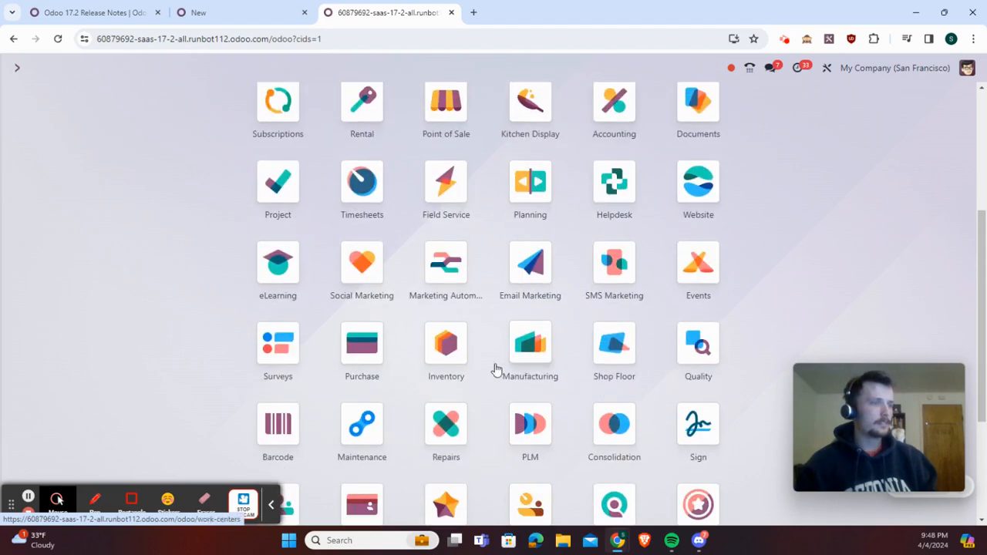
{"action": "left_click", "coordinate": [448, 357]}
{"action": "left_click", "coordinate": [250, 70]}
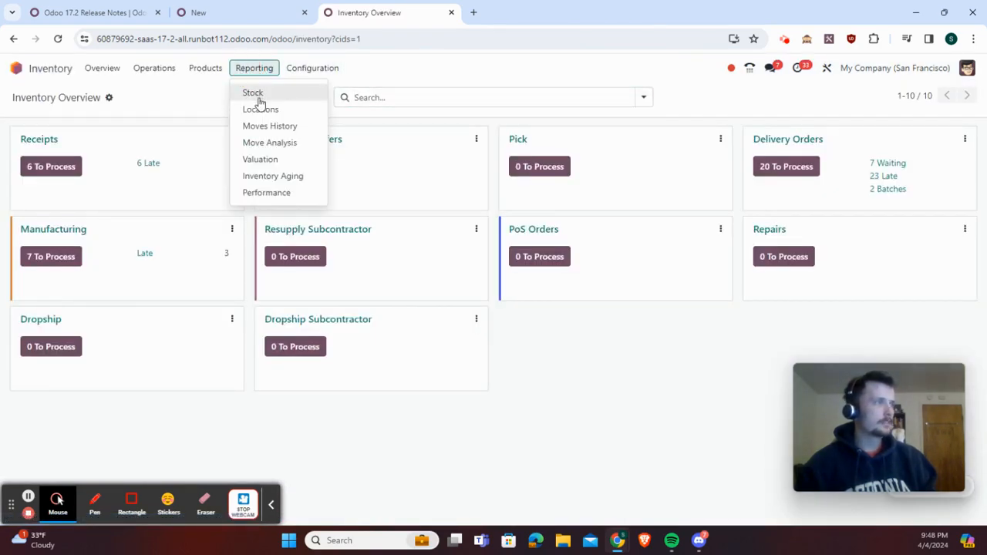
{"action": "left_click", "coordinate": [249, 94]}
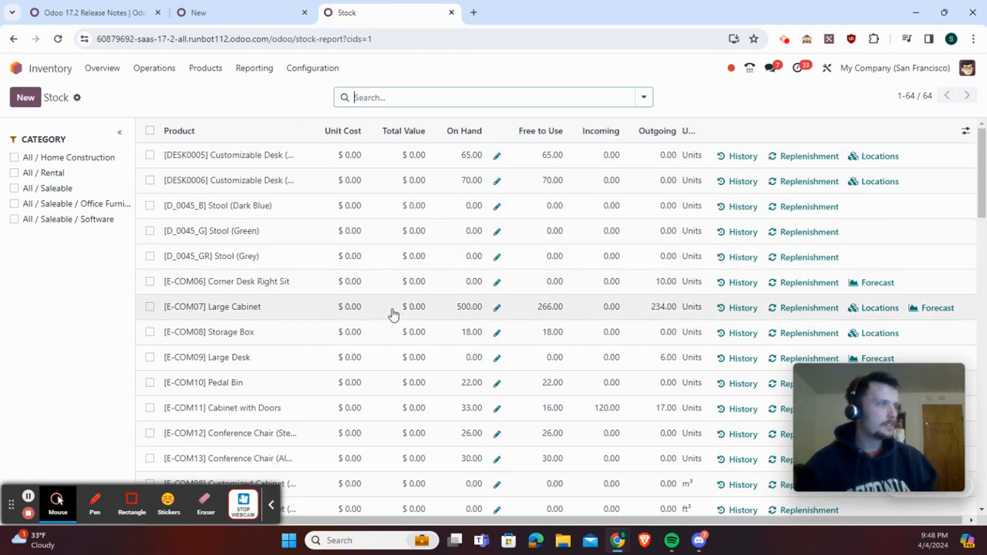
Back in the quotation, change the order line's product to [E-COM08] Storage Box and set its quantity to 10
{"action": "left_click", "coordinate": [231, 12]}
{"action": "left_click", "coordinate": [111, 294]}
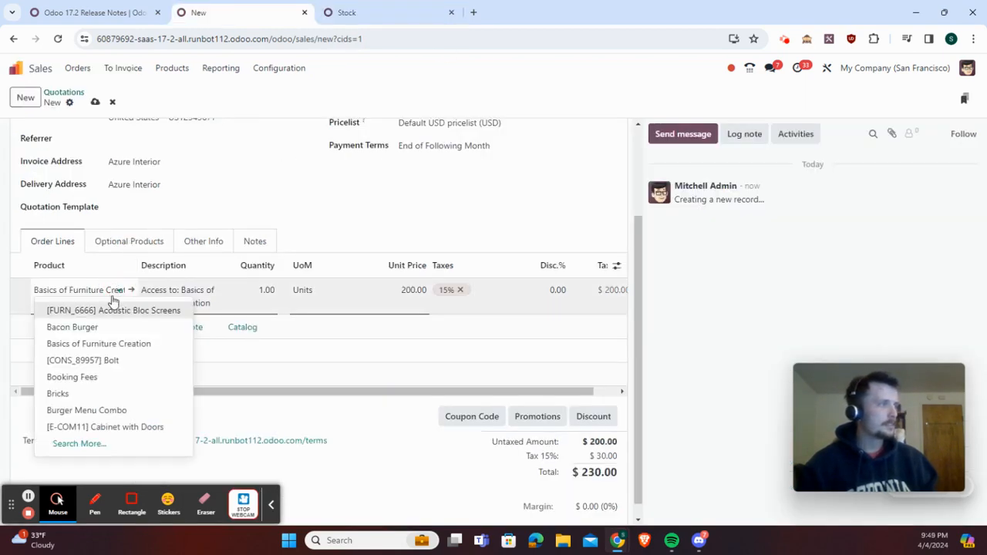
{"action": "triple_click", "coordinate": [114, 290]}
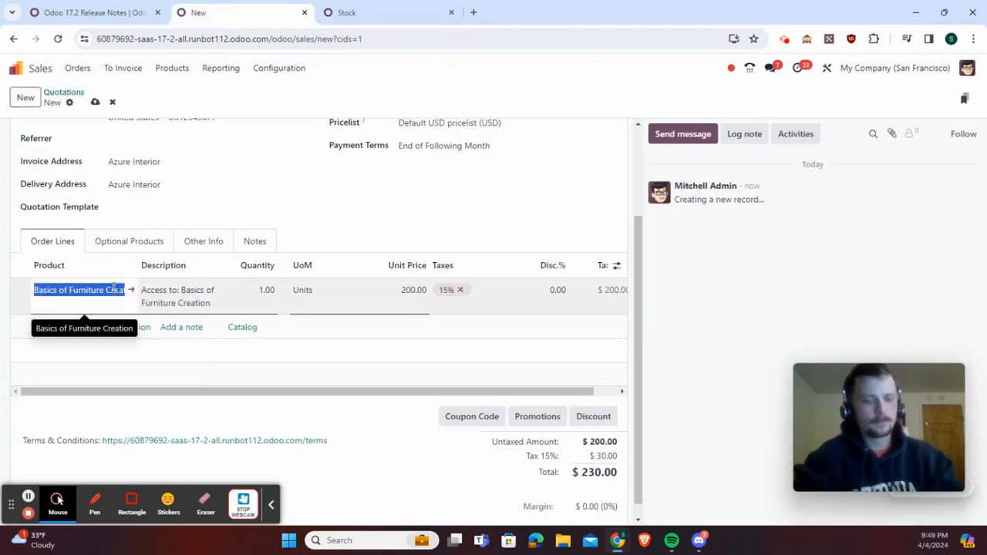
{"action": "type", "text": "stor"}
{"action": "left_click", "coordinate": [132, 312]}
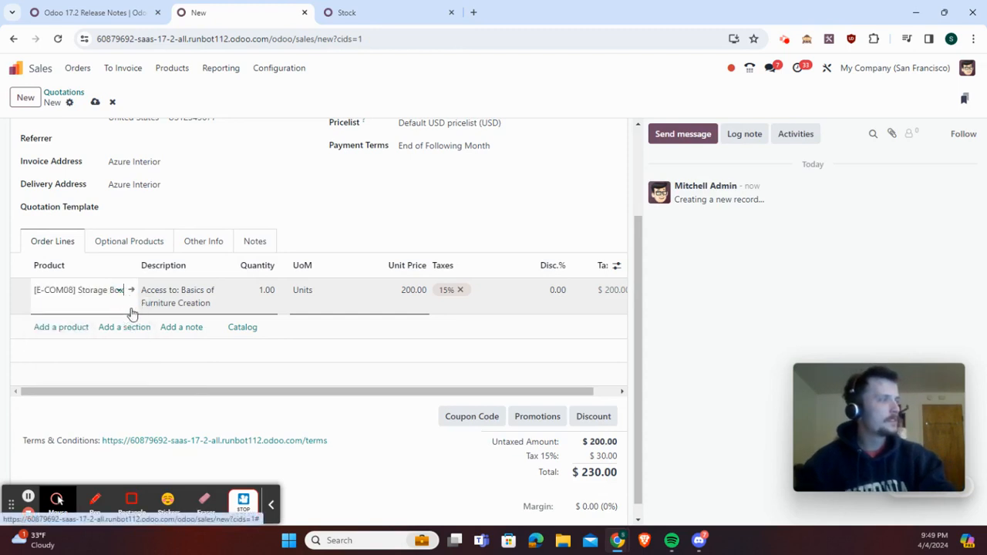
{"action": "left_click", "coordinate": [266, 290]}
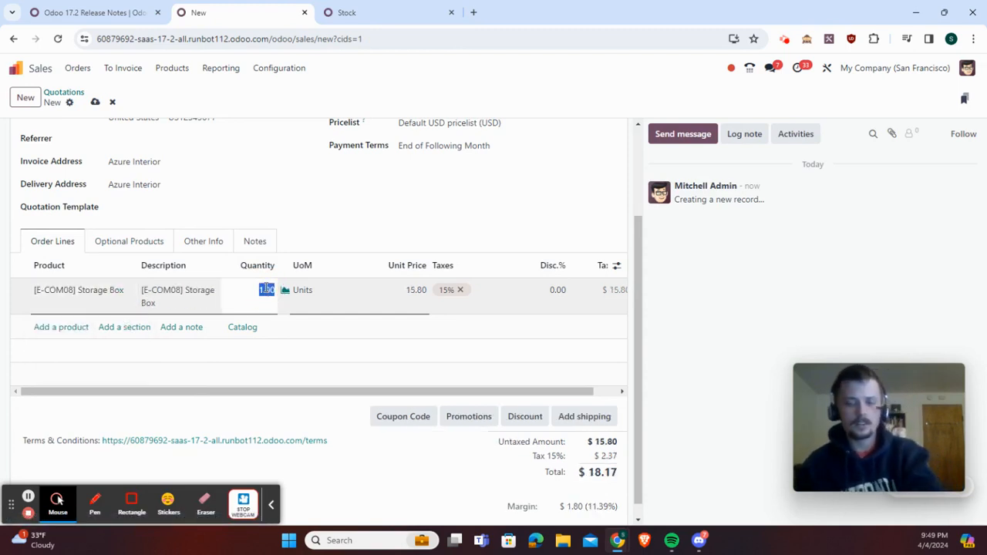
{"action": "type", "text": "10"}
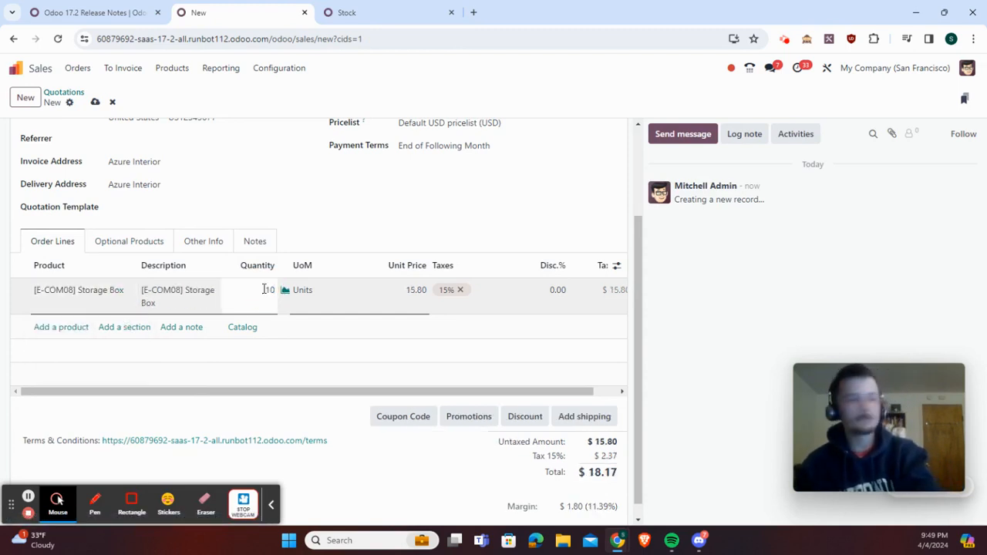
{"action": "left_click", "coordinate": [383, 223]}
Confirm the quotation as a sales order and open its linked delivery transfer
{"action": "scroll", "coordinate": [392, 232], "scroll_direction": "up", "scroll_amount": 2}
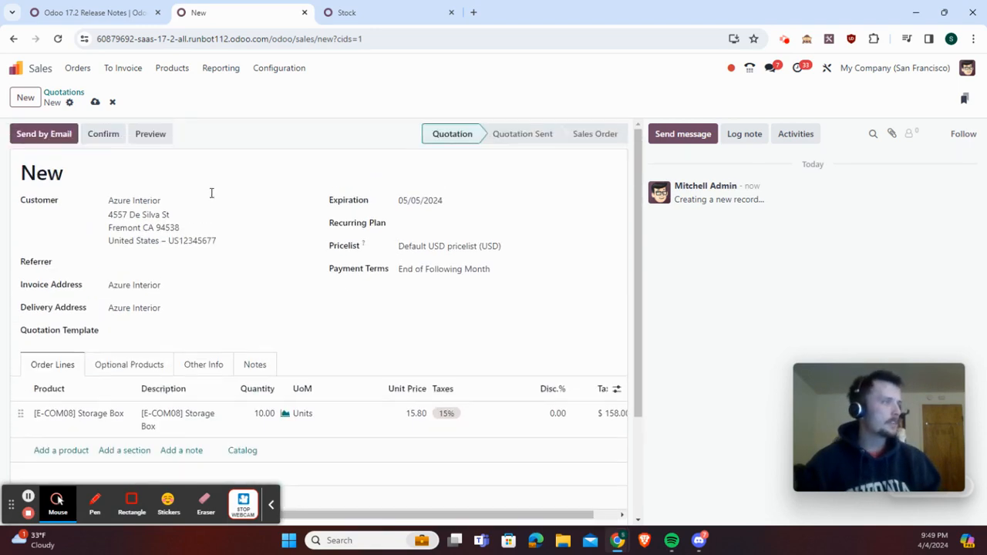
{"action": "left_click", "coordinate": [99, 135]}
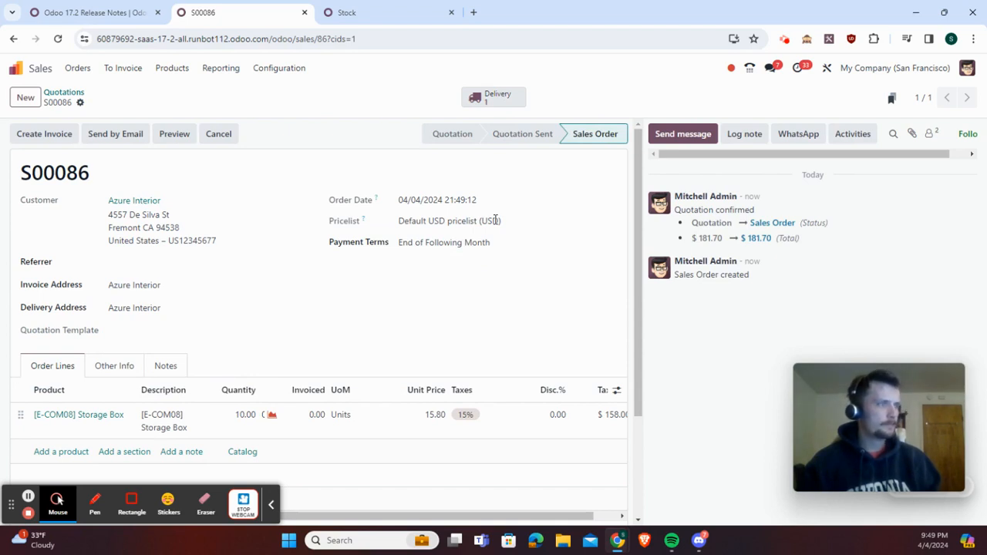
{"action": "left_click", "coordinate": [271, 504]}
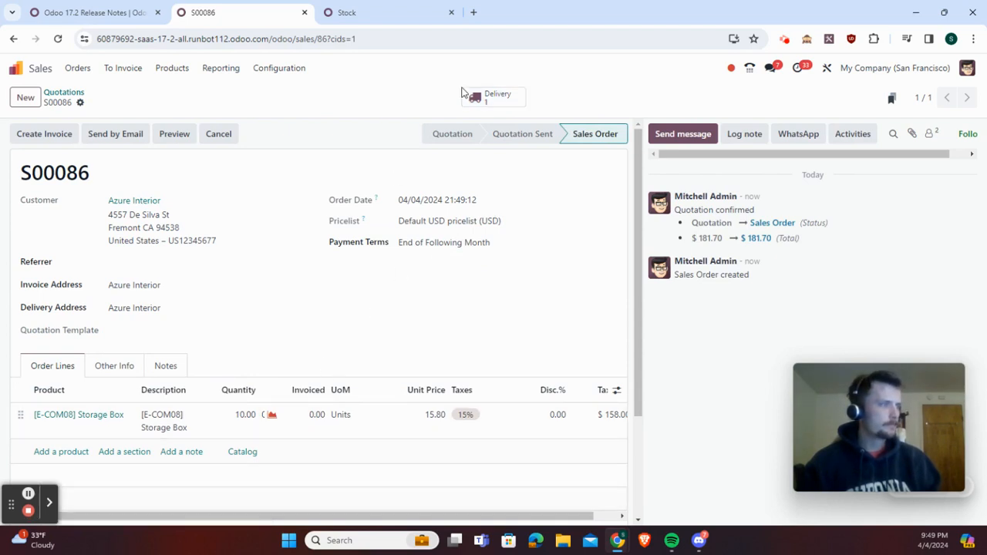
{"action": "left_click", "coordinate": [492, 99]}
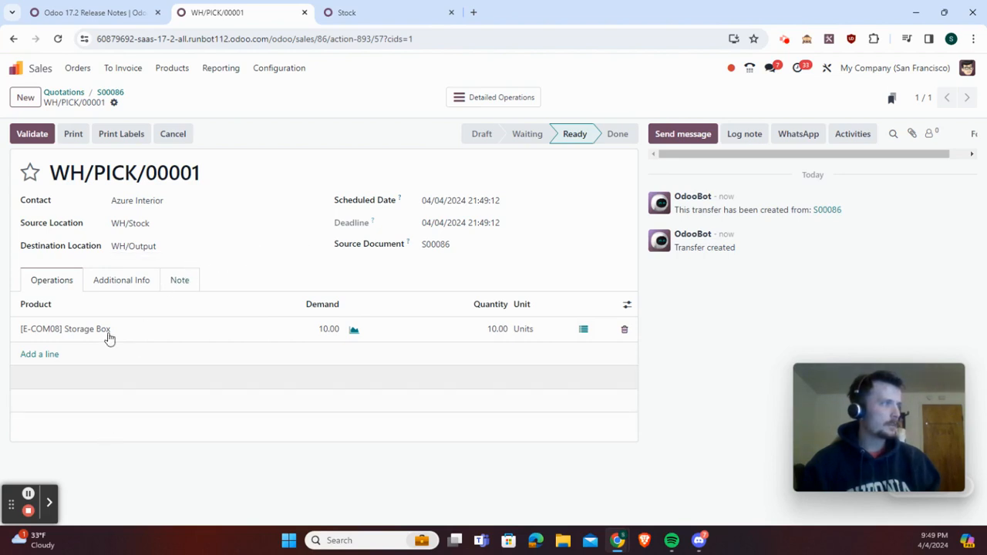
Check the list of YourCompany delivery orders in the other Inventory browser tab
{"action": "left_click", "coordinate": [29, 497]}
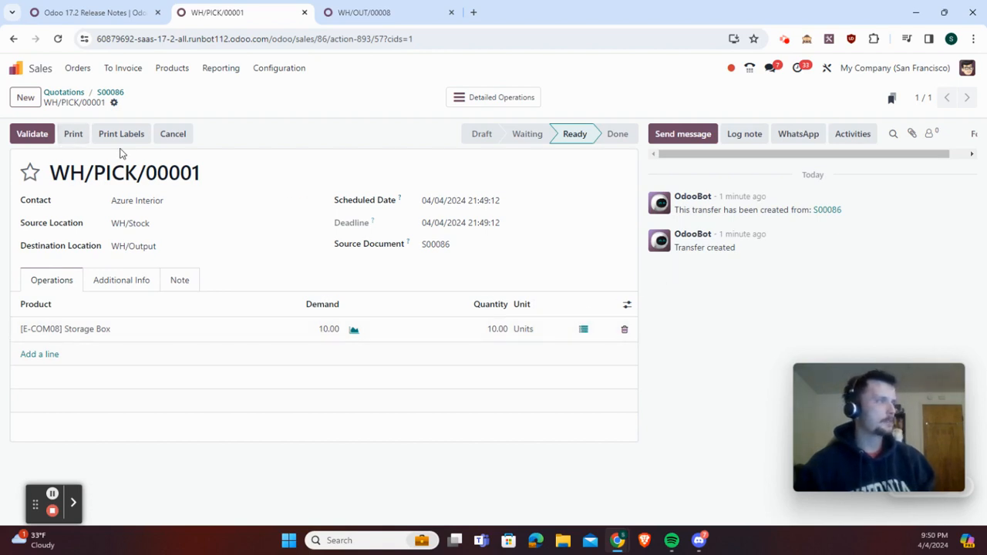
{"action": "left_click", "coordinate": [361, 5]}
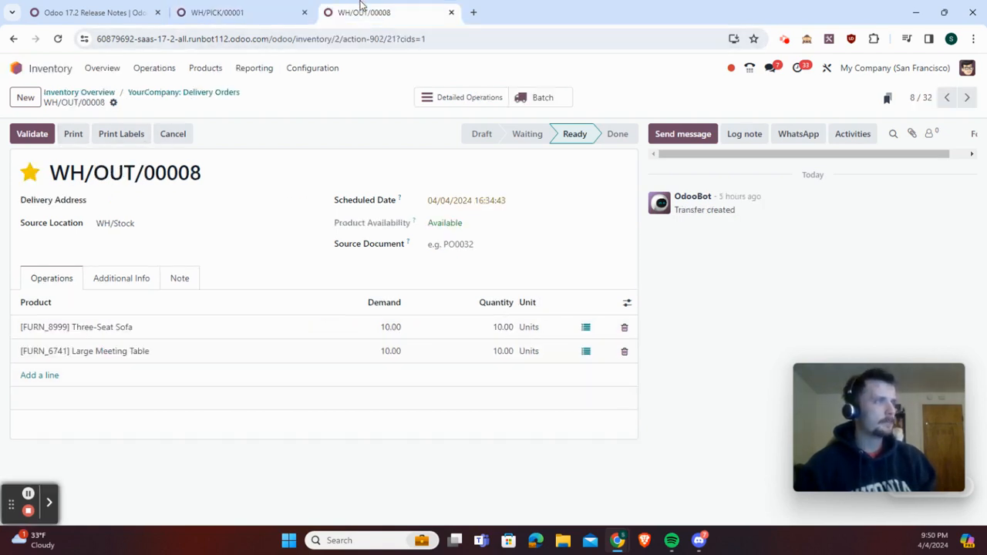
{"action": "left_click", "coordinate": [164, 93]}
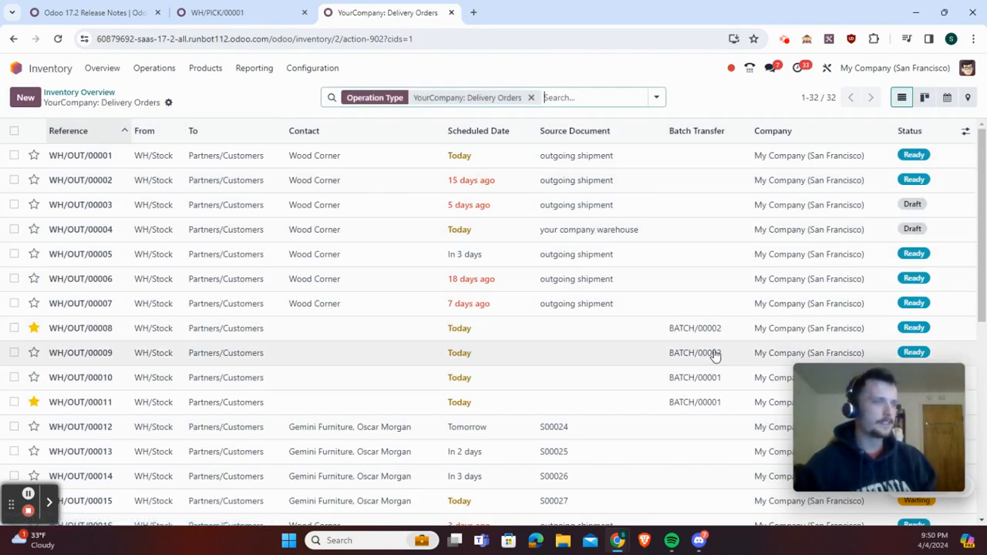
Validate the pick transfer WH/PICK/00001 and open the sales order's outgoing delivery WH/OUT/00033
{"action": "left_click", "coordinate": [231, 12]}
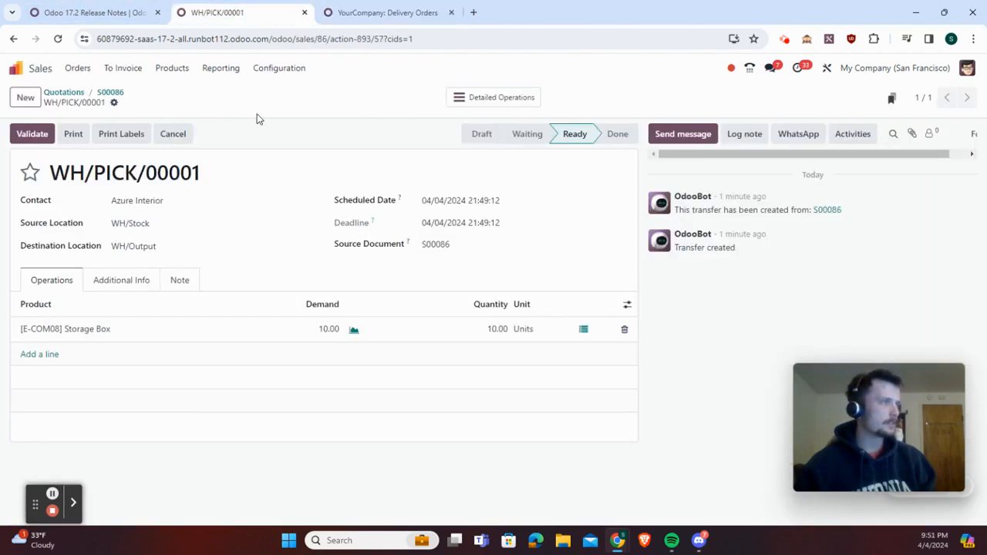
{"action": "left_click", "coordinate": [40, 136]}
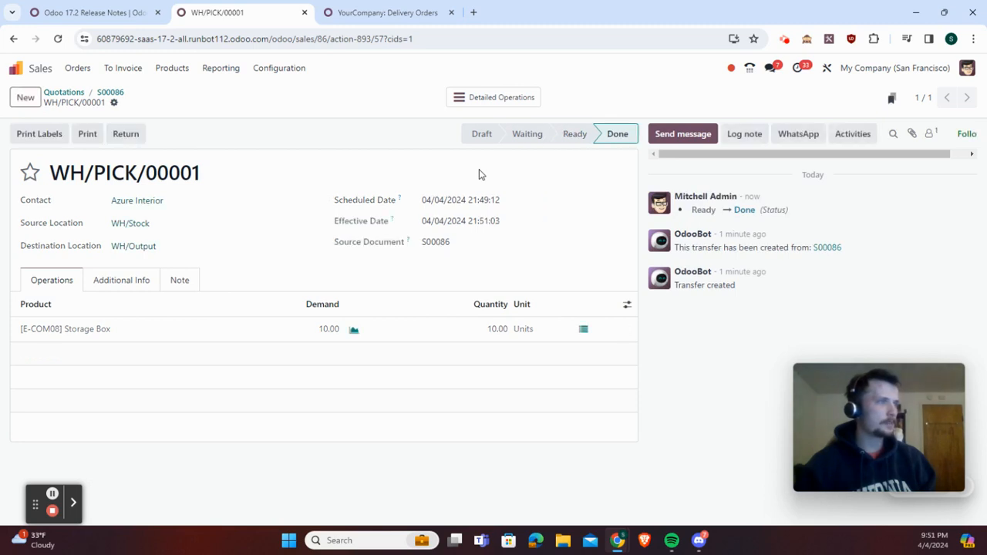
{"action": "left_click", "coordinate": [113, 93]}
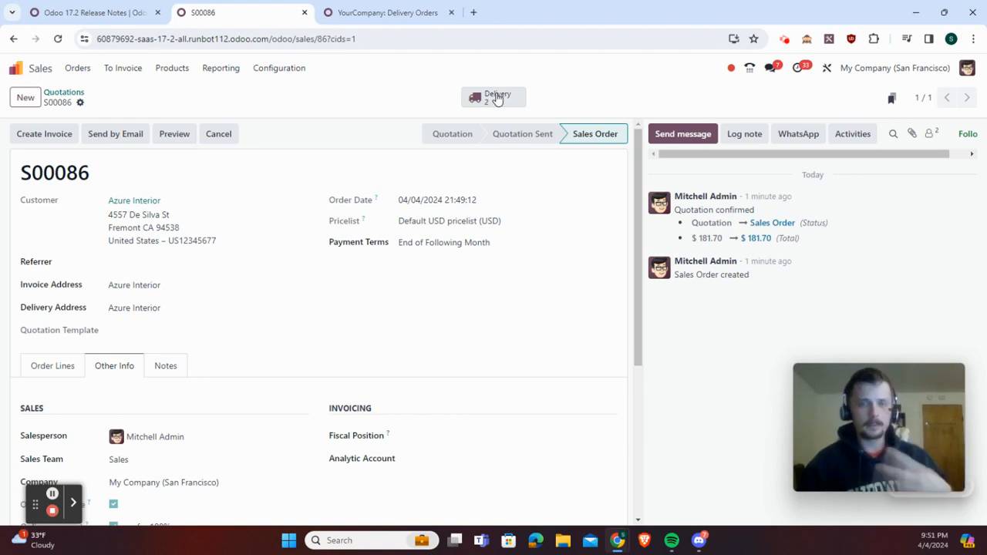
{"action": "left_click", "coordinate": [497, 98]}
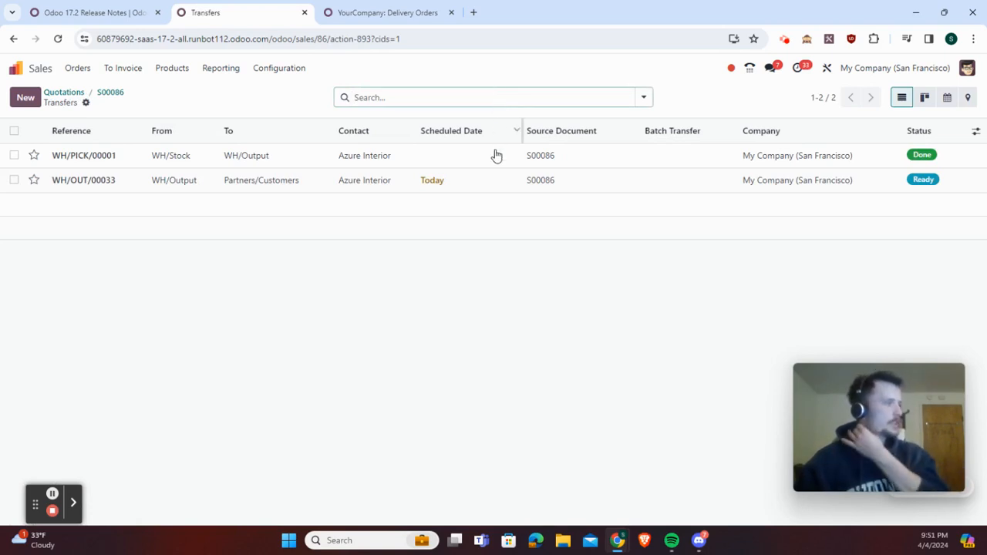
{"action": "left_click", "coordinate": [532, 184]}
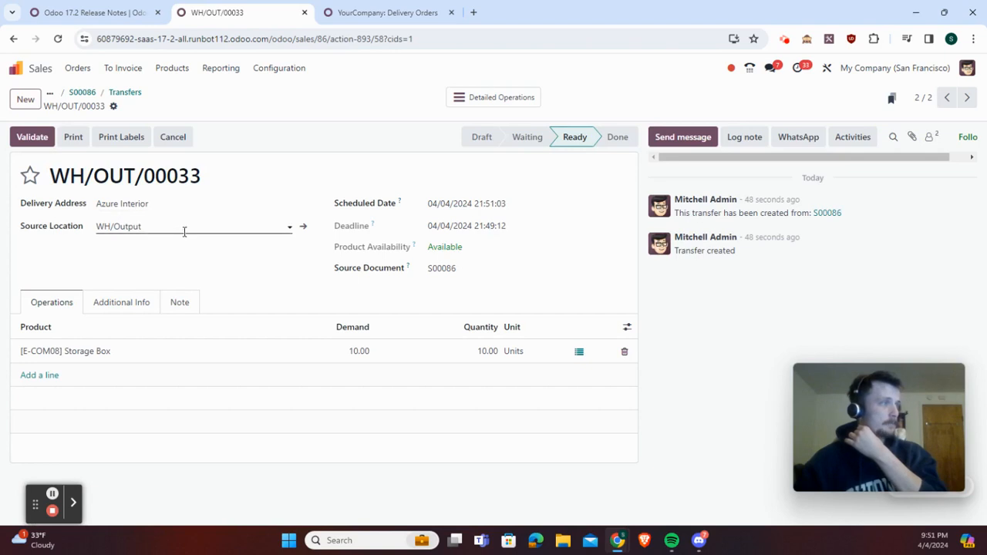
Look through the delivery's additional details and try to split WH/OUT/00033 at its full quantity
{"action": "left_click", "coordinate": [140, 309]}
{"action": "left_click", "coordinate": [185, 303]}
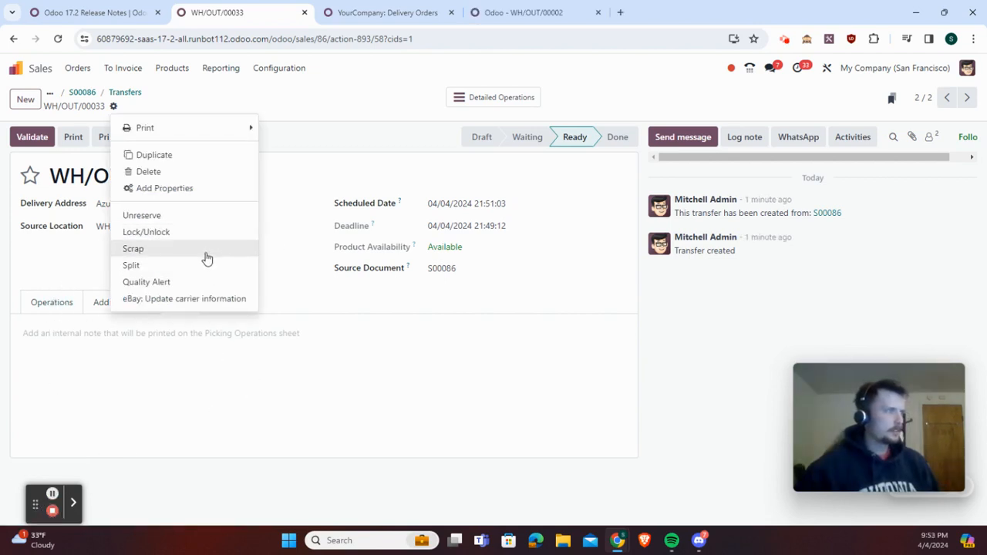
{"action": "left_click", "coordinate": [195, 267]}
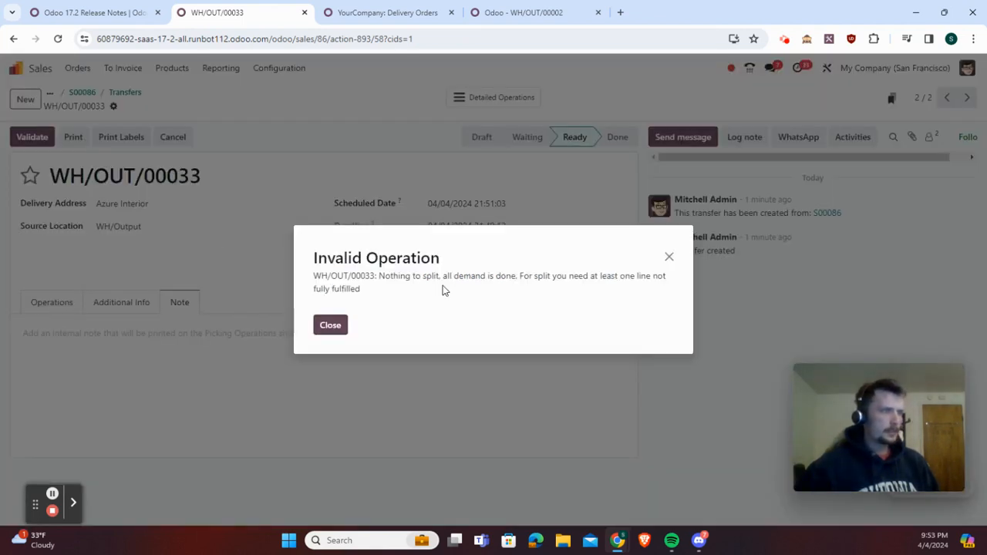
{"action": "left_click", "coordinate": [668, 260]}
Set the quantity of the [E-COM08] Storage Box line on the delivery to 5
{"action": "left_click", "coordinate": [70, 307]}
{"action": "left_click", "coordinate": [484, 351]}
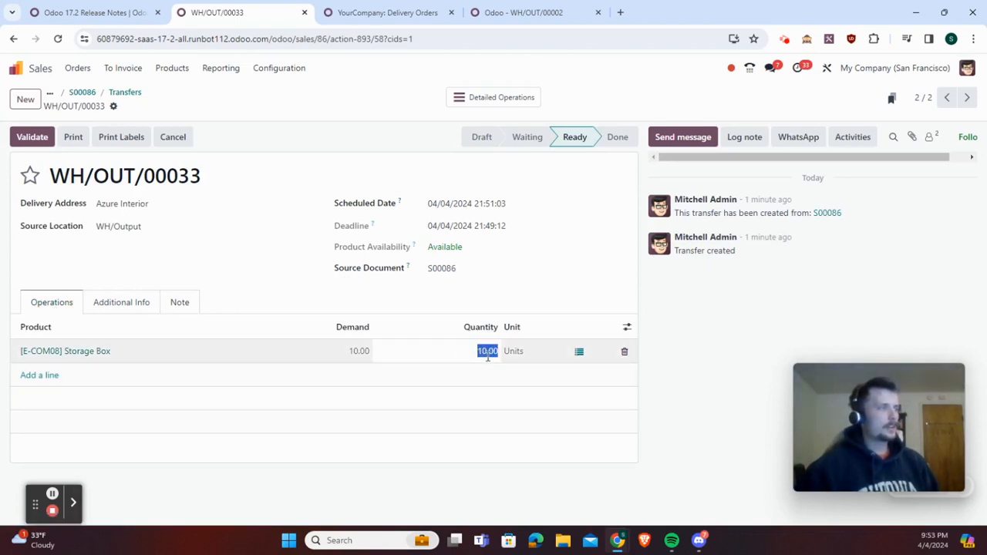
{"action": "type", "text": "5"}
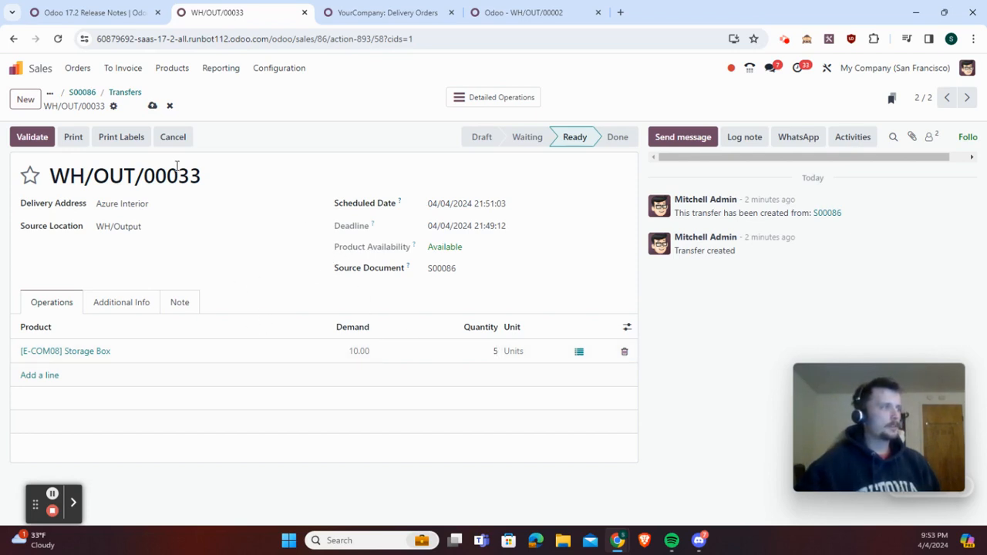
{"action": "left_click", "coordinate": [266, 115]}
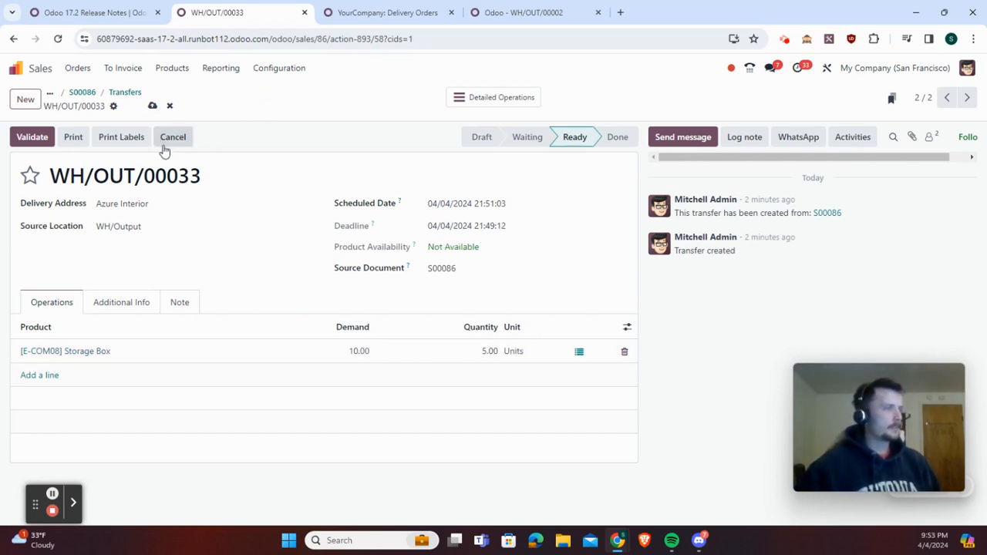
Try to split the partially filled delivery, then reopen it from the order's transfers and try again
{"action": "left_click", "coordinate": [114, 109]}
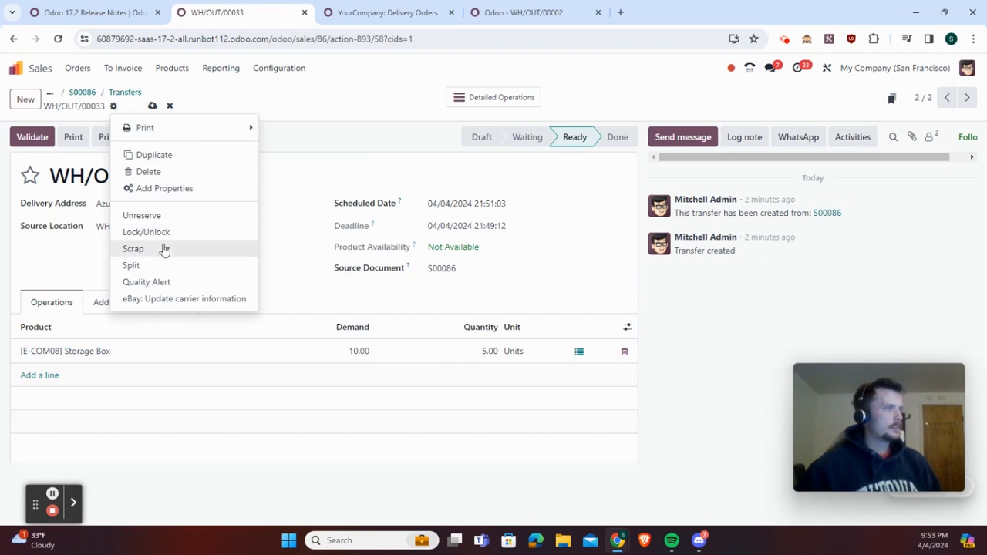
{"action": "left_click", "coordinate": [162, 267]}
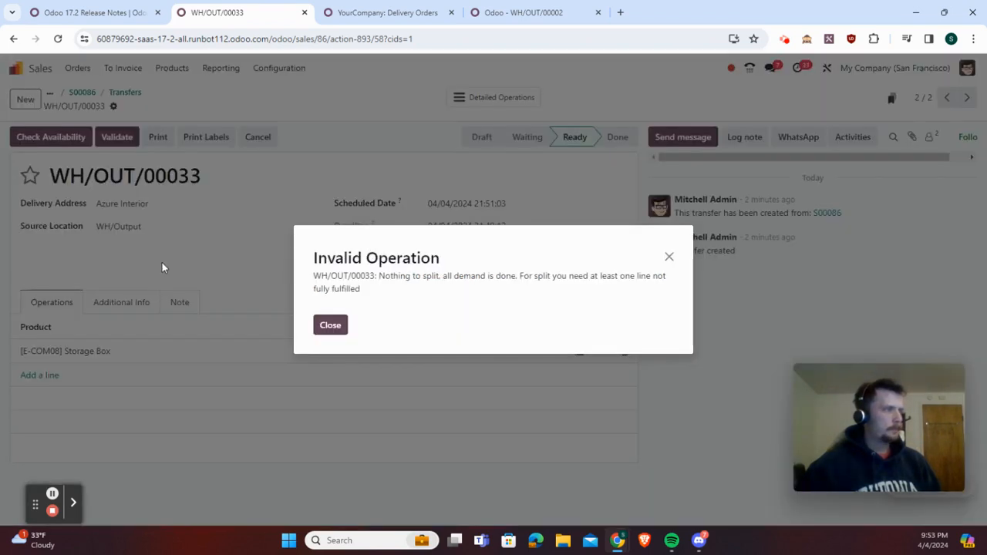
{"action": "left_click", "coordinate": [669, 257]}
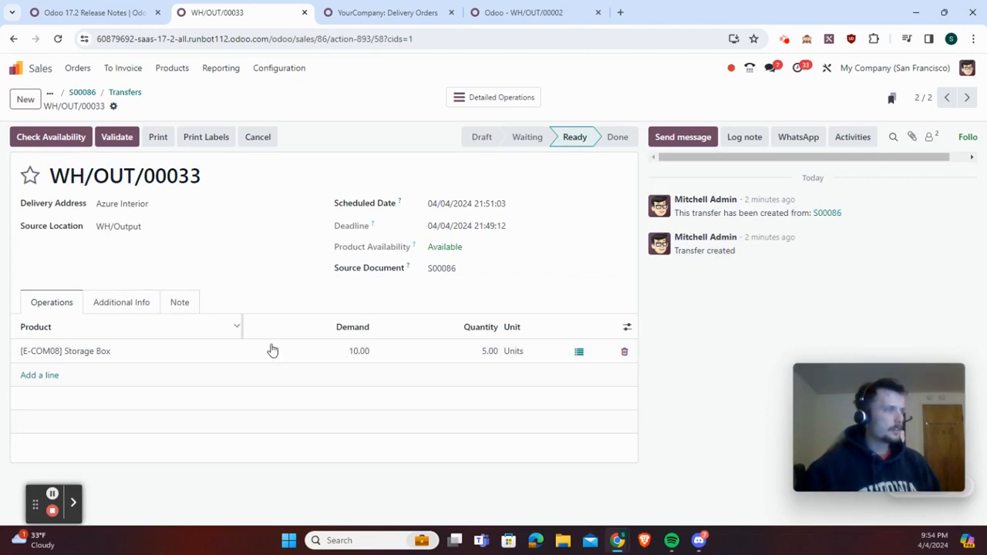
{"action": "left_click", "coordinate": [335, 353]}
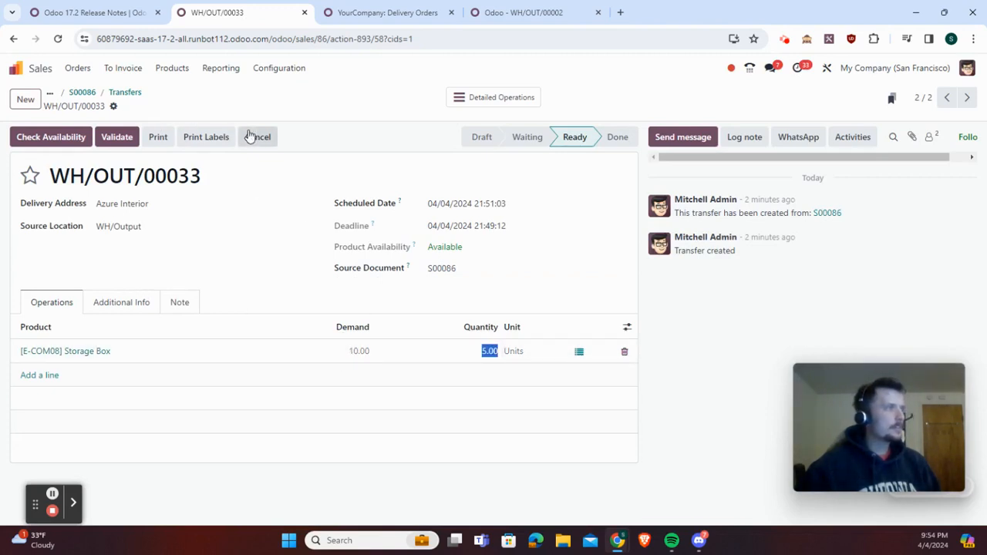
{"action": "left_click", "coordinate": [123, 94]}
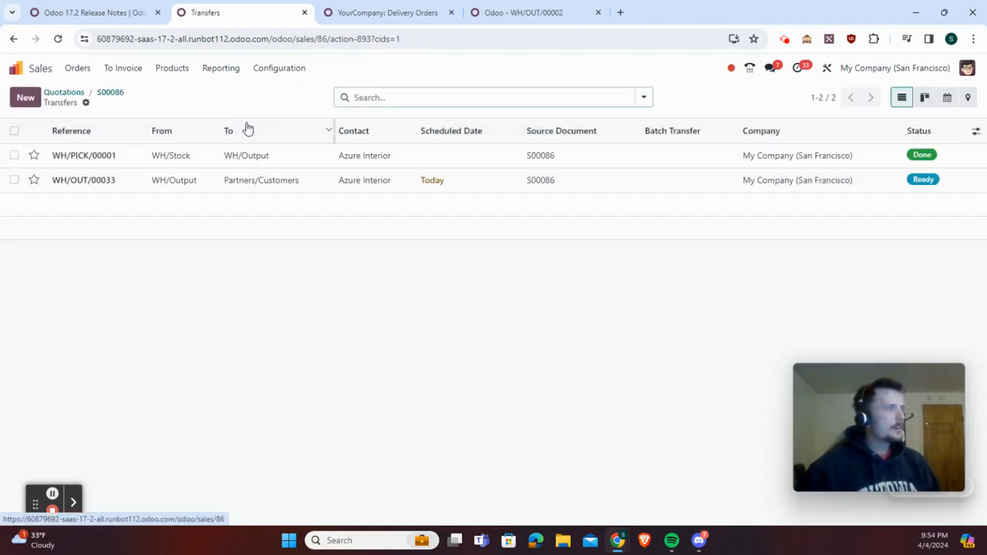
{"action": "left_click", "coordinate": [245, 180]}
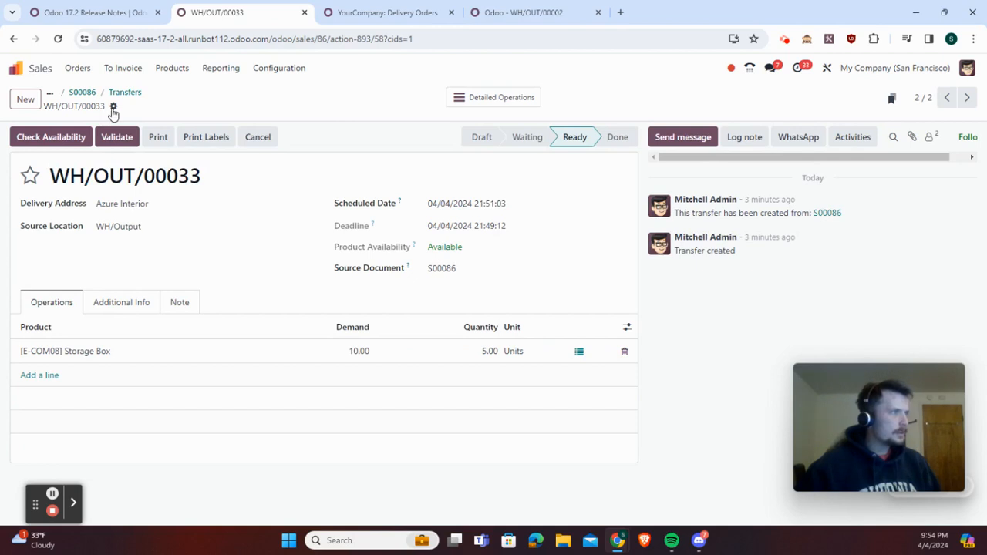
{"action": "left_click", "coordinate": [113, 108]}
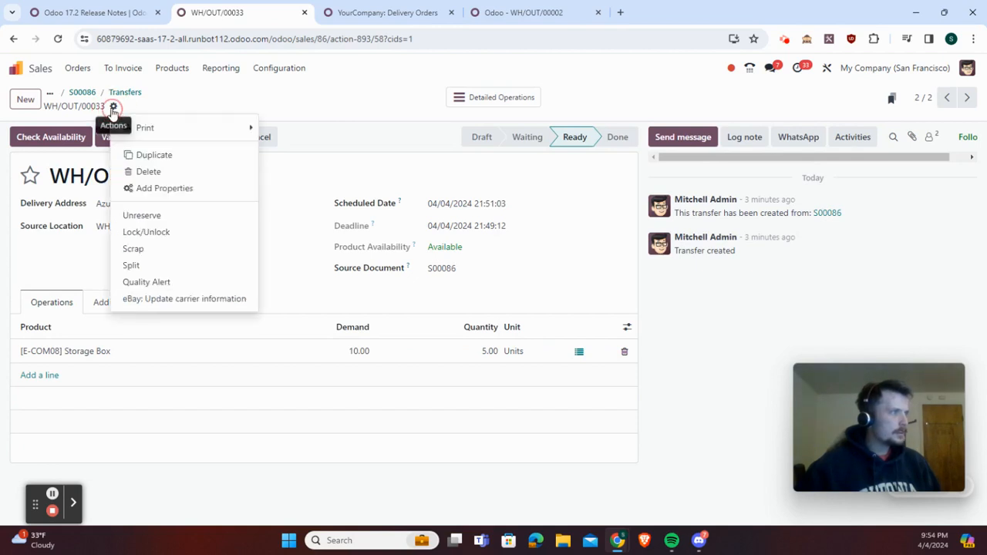
{"action": "left_click", "coordinate": [174, 266]}
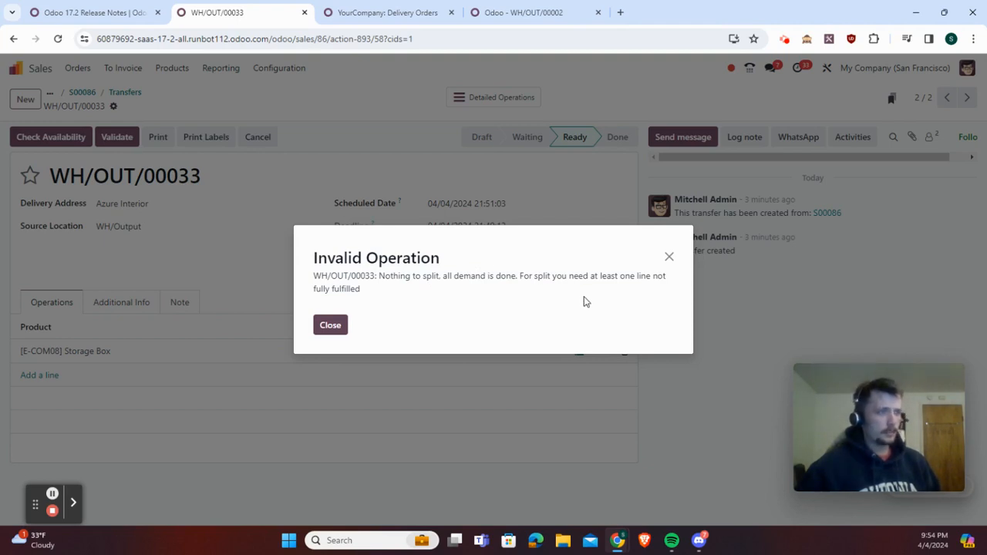
{"action": "left_click", "coordinate": [670, 257]}
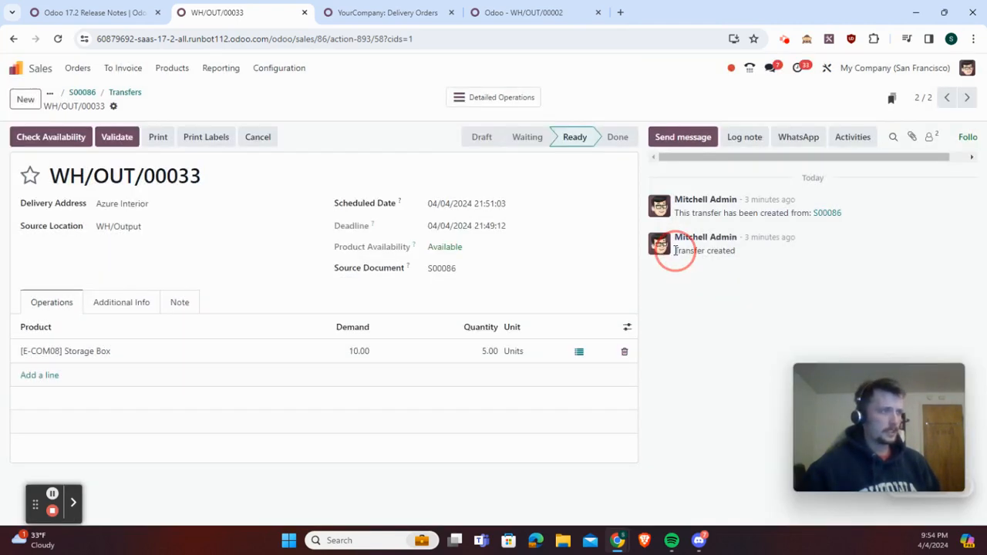
Check the detailed stock move of the Storage Box line, including its demand and picked quantity
{"action": "left_click", "coordinate": [578, 354]}
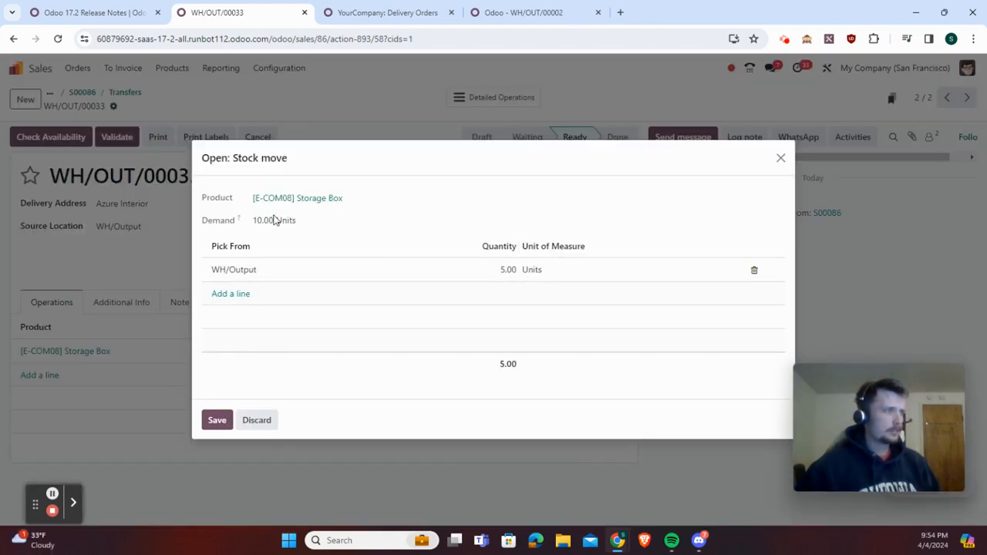
{"action": "left_click", "coordinate": [216, 420]}
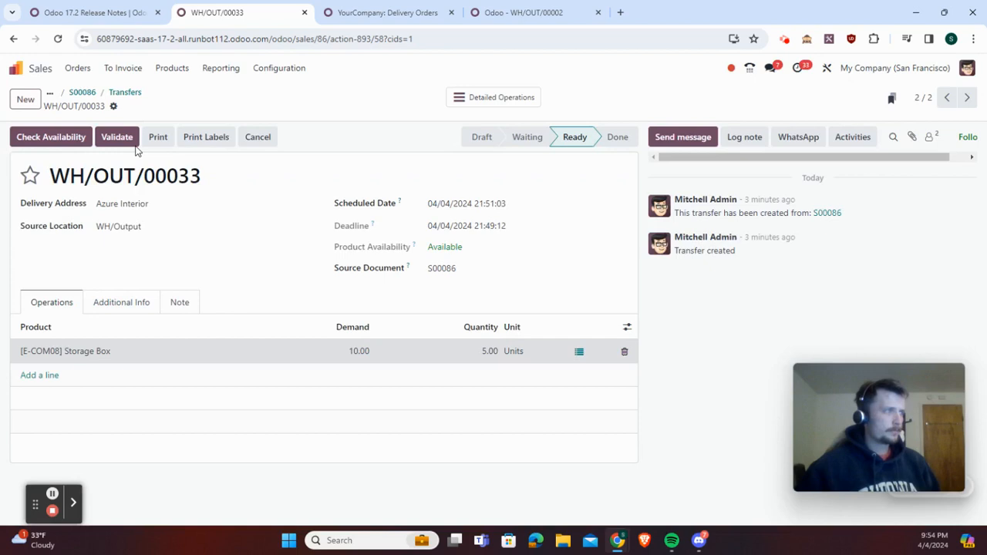
{"action": "left_click", "coordinate": [113, 107]}
{"action": "left_click", "coordinate": [422, 305]}
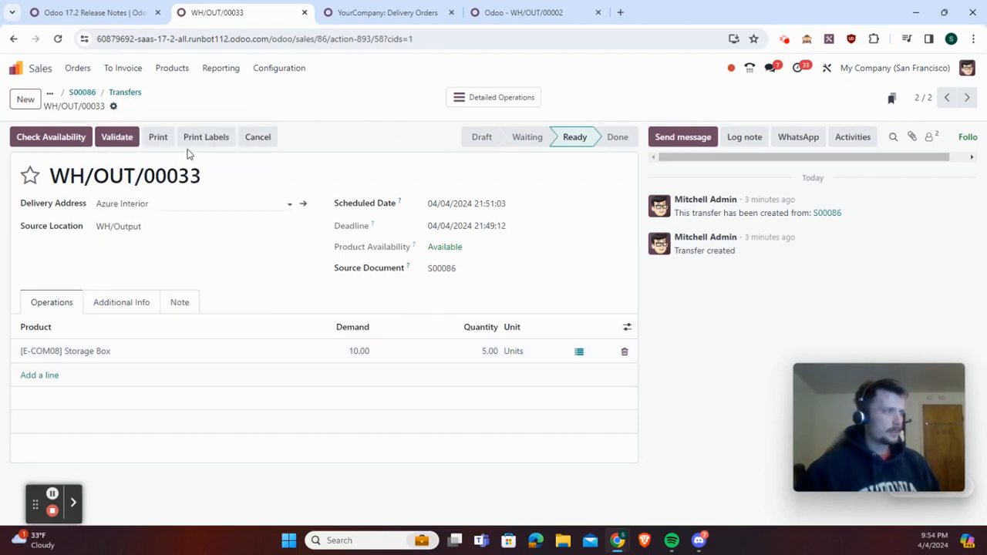
Start validating the partial delivery, dismiss the backorder choice, and go back to sales order S00086
{"action": "left_click", "coordinate": [116, 137]}
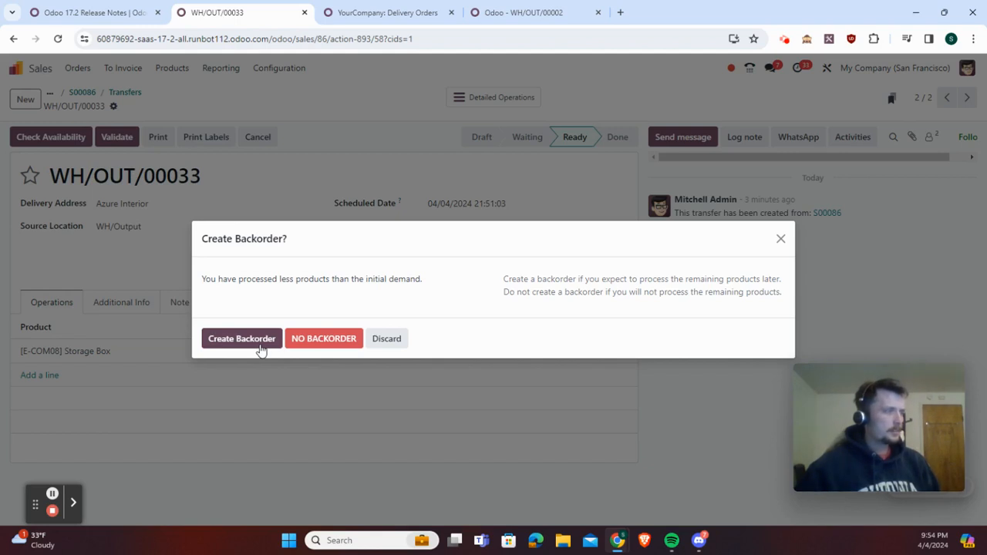
{"action": "left_click", "coordinate": [779, 240]}
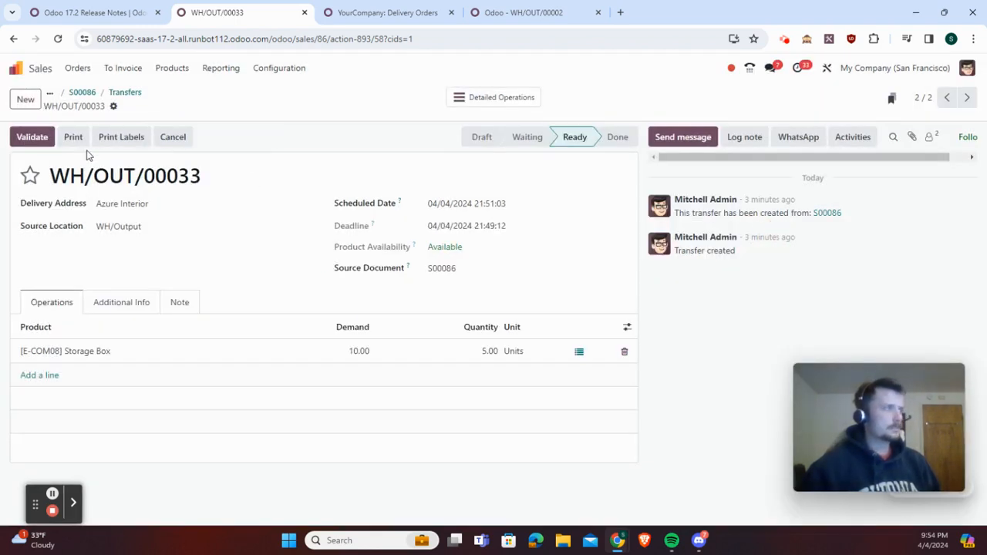
{"action": "left_click", "coordinate": [131, 88]}
{"action": "left_click", "coordinate": [116, 95]}
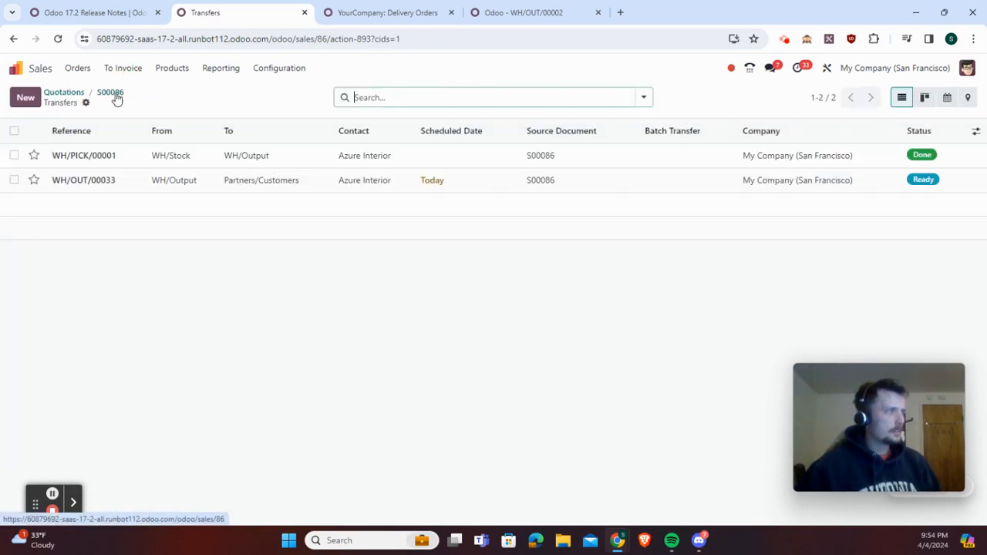
{"action": "left_click", "coordinate": [53, 495]}
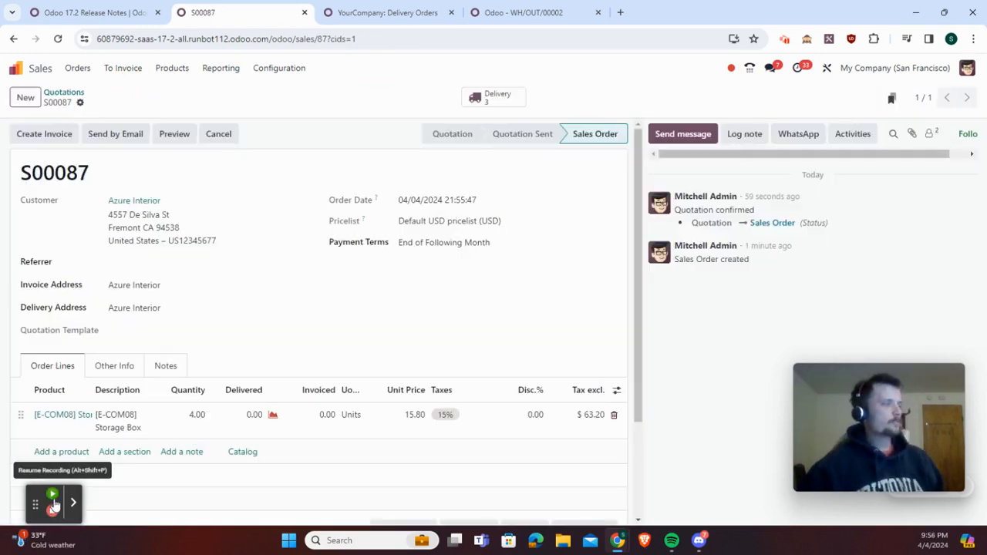
{"action": "left_click", "coordinate": [52, 496]}
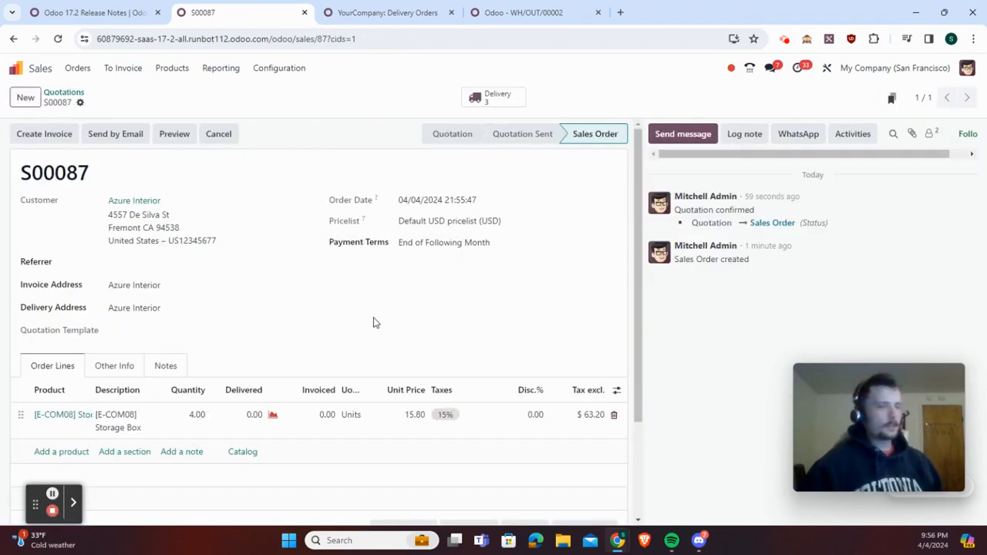
Duplicate sales order S00087 for 4 Storage Boxes and confirm the copy as a sales order
{"action": "left_click", "coordinate": [79, 103]}
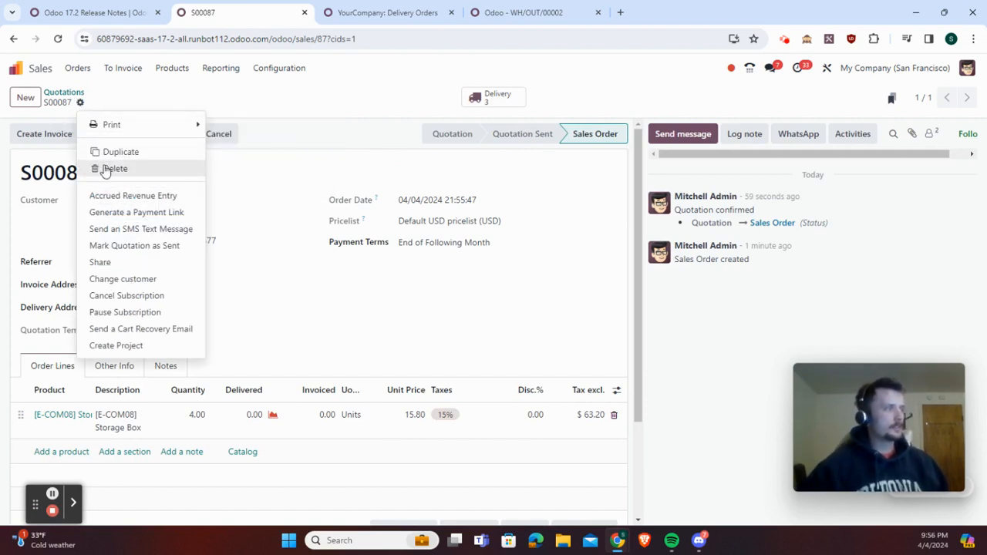
{"action": "left_click", "coordinate": [194, 114]}
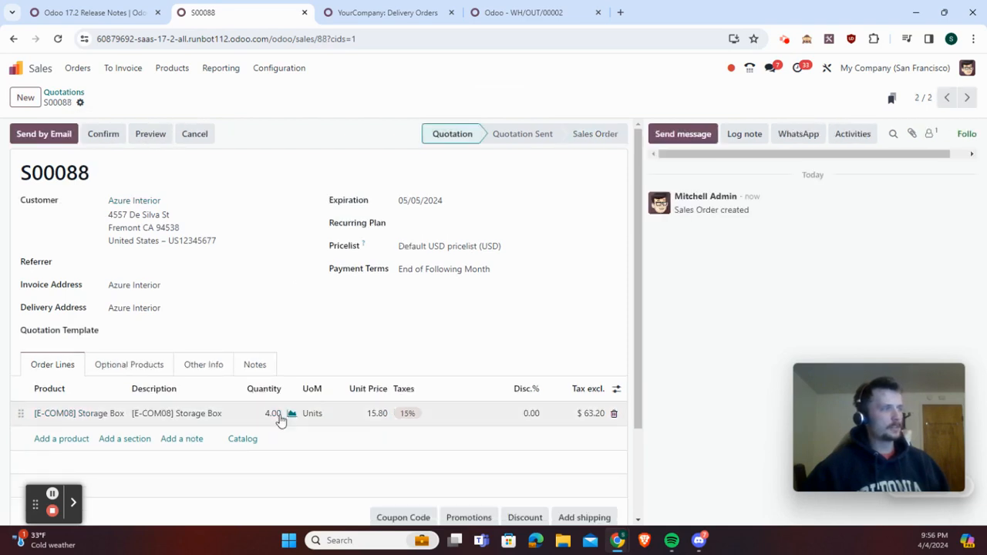
{"action": "left_click", "coordinate": [105, 135]}
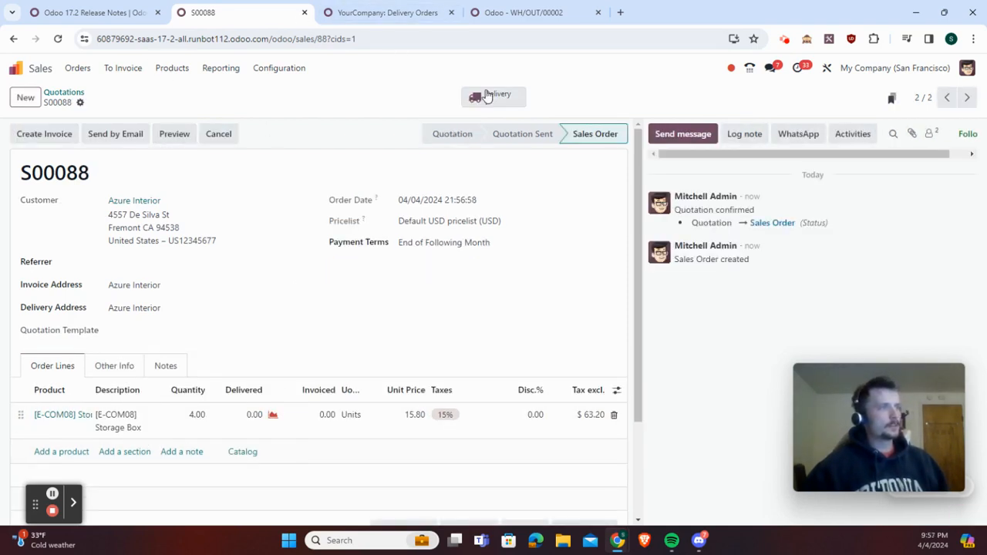
Open the new order's pick transfer and unreserve its Storage Box stock
{"action": "left_click", "coordinate": [487, 97]}
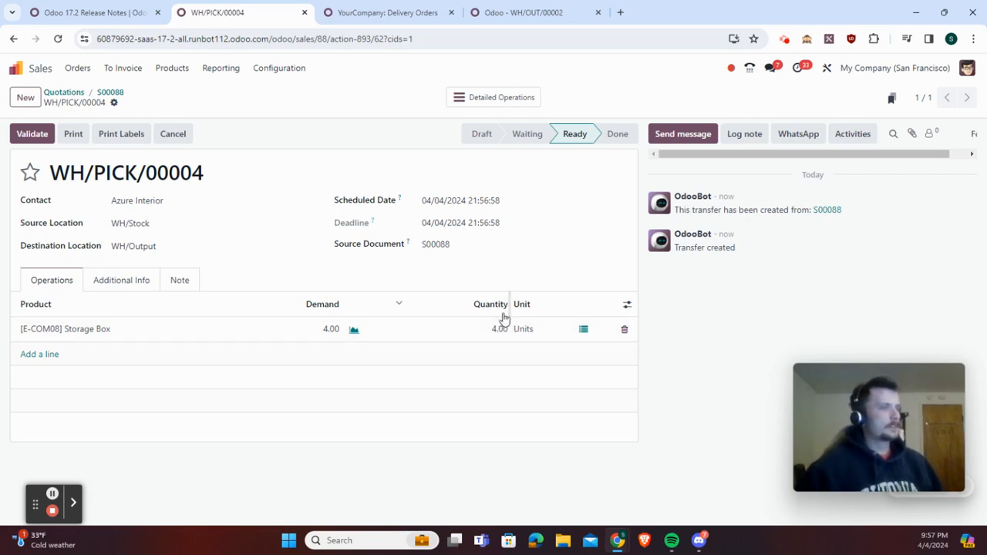
{"action": "left_click", "coordinate": [116, 103]}
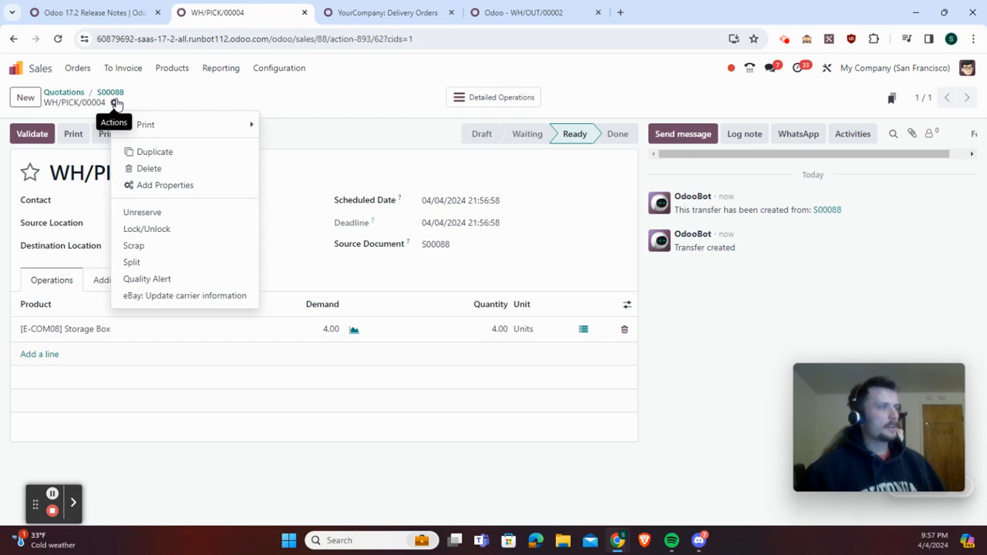
{"action": "left_click", "coordinate": [186, 214]}
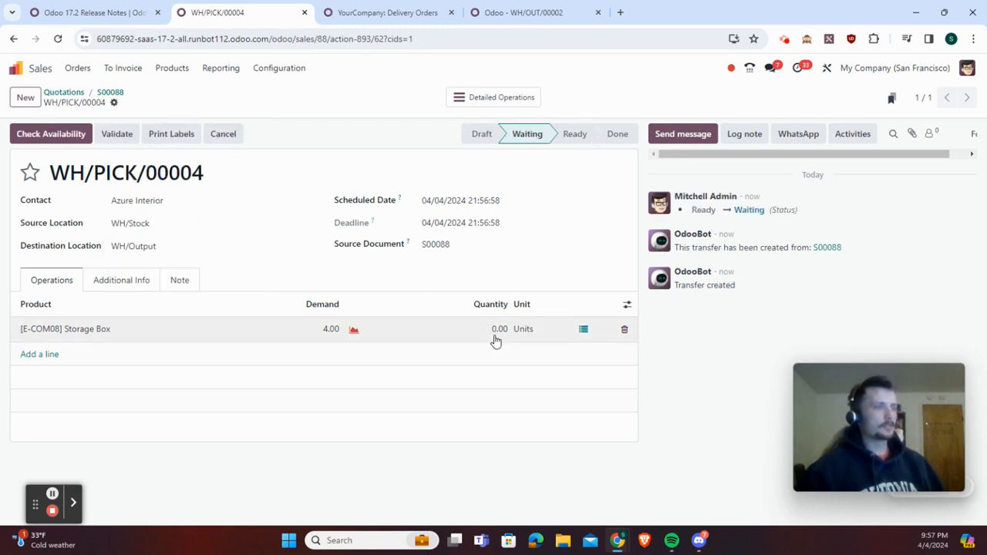
Set the Storage Box quantity on the pick transfer to 2 units, save it, and split the transfer
{"action": "left_click", "coordinate": [502, 333]}
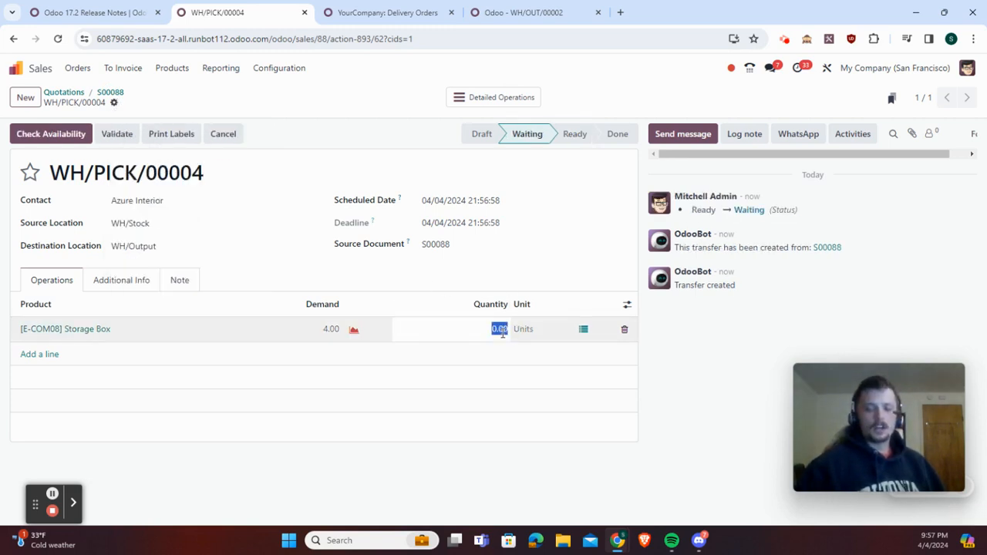
{"action": "type", "text": "2"}
{"action": "left_click", "coordinate": [239, 170]}
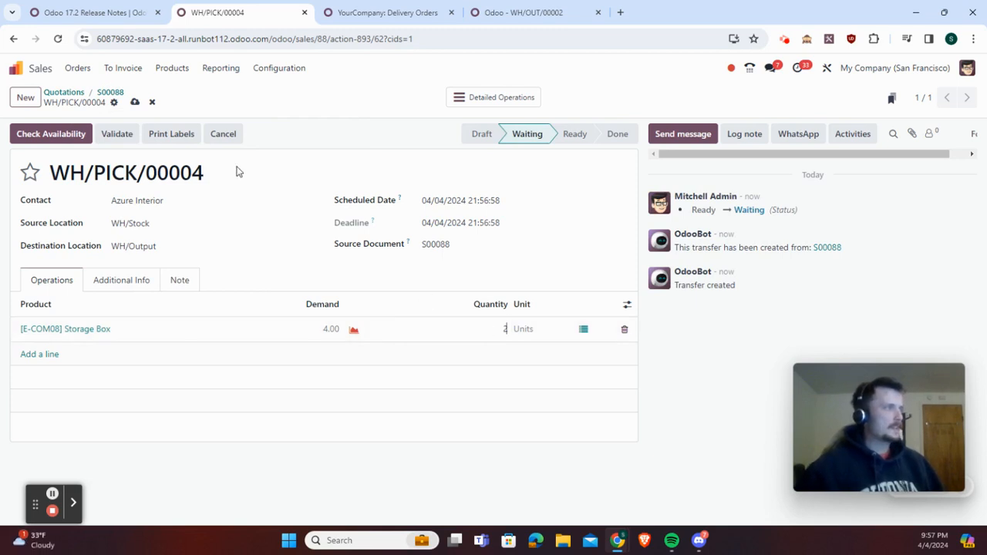
{"action": "left_click", "coordinate": [135, 102]}
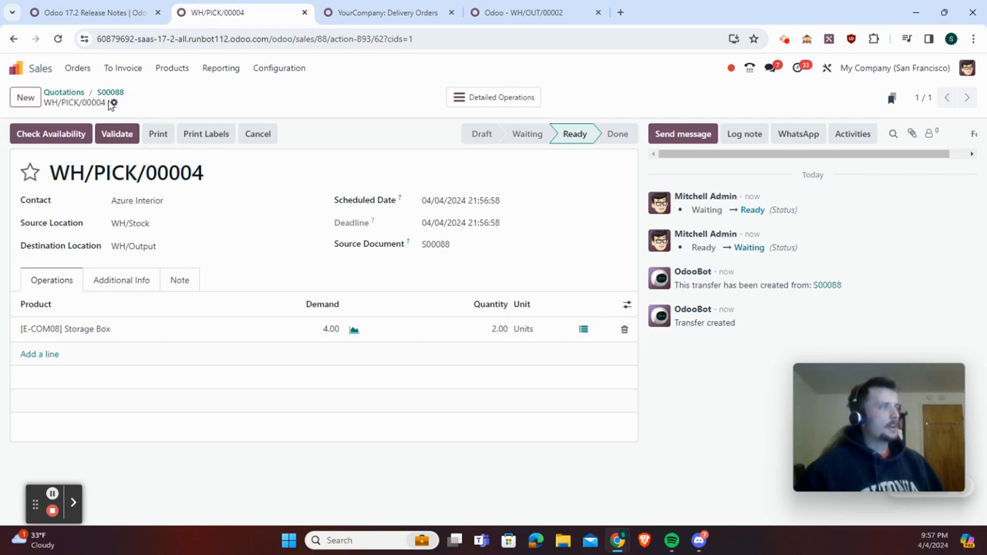
{"action": "left_click", "coordinate": [114, 102]}
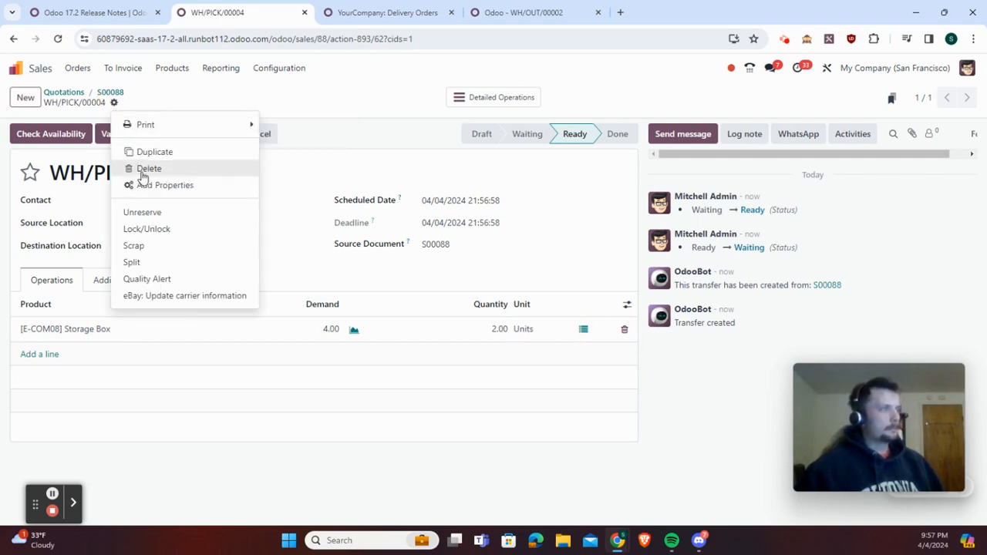
{"action": "left_click", "coordinate": [151, 262]}
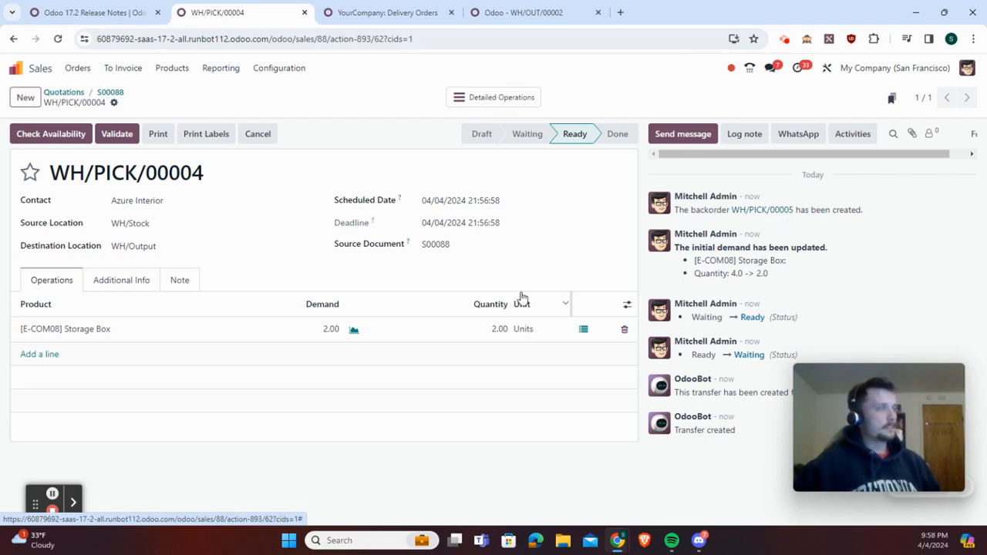
Validate the split pick transfer WH/PICK/00004 and open delivery WH/OUT/00035 from the sales order's transfers
{"action": "left_click", "coordinate": [127, 135]}
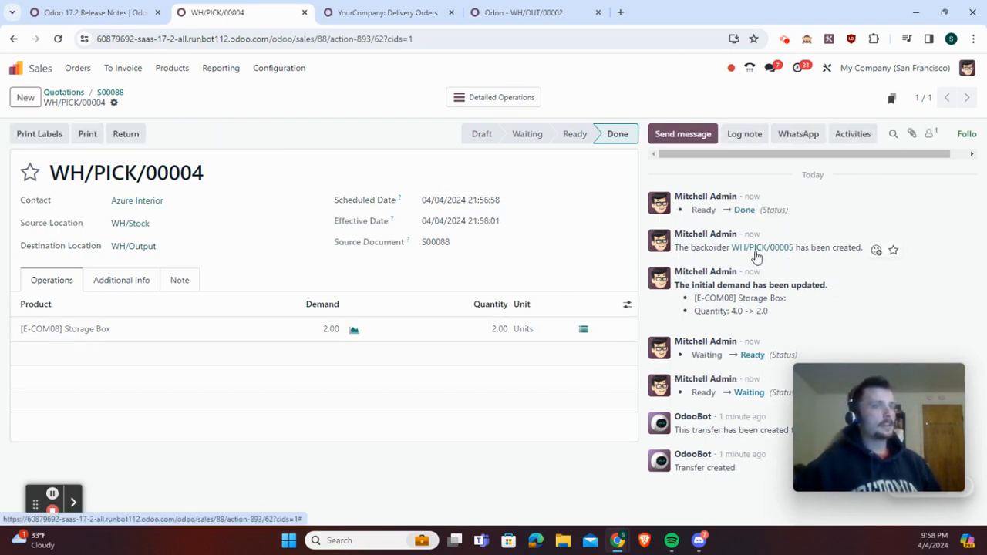
{"action": "left_click", "coordinate": [110, 92]}
{"action": "left_click", "coordinate": [494, 97]}
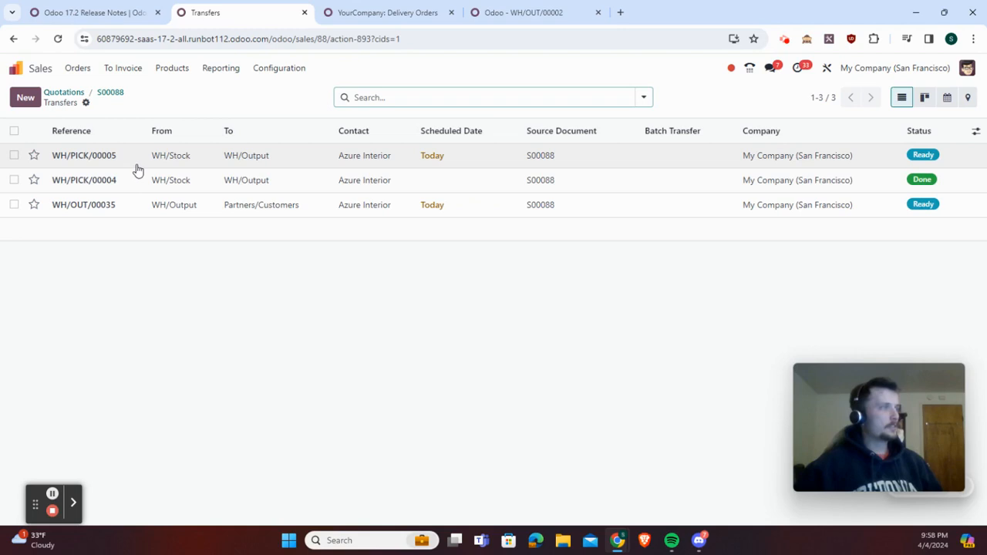
{"action": "left_click", "coordinate": [190, 206]}
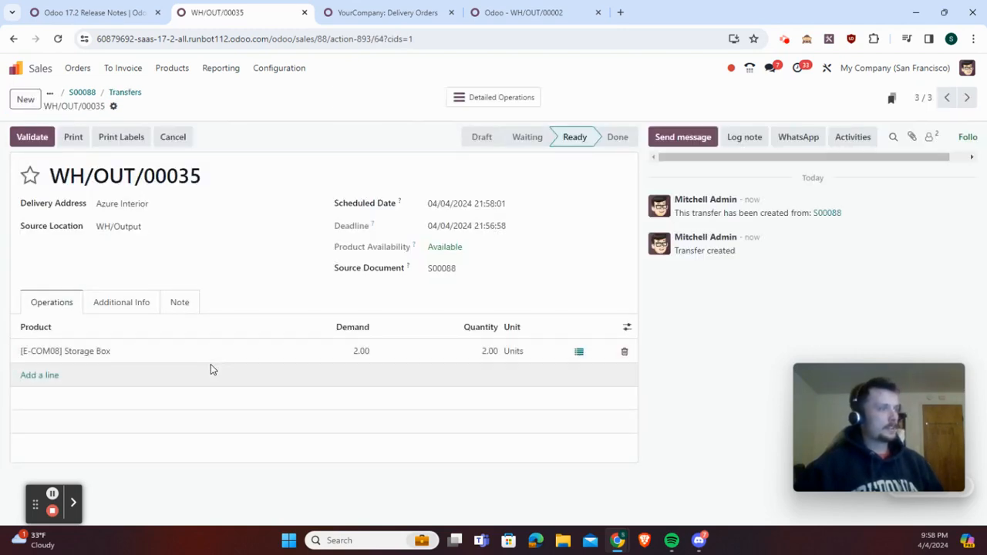
Validate the backorder pick WH/PICK/00005 and reopen delivery WH/OUT/00035 to check its Storage Box demand
{"action": "left_click", "coordinate": [130, 94]}
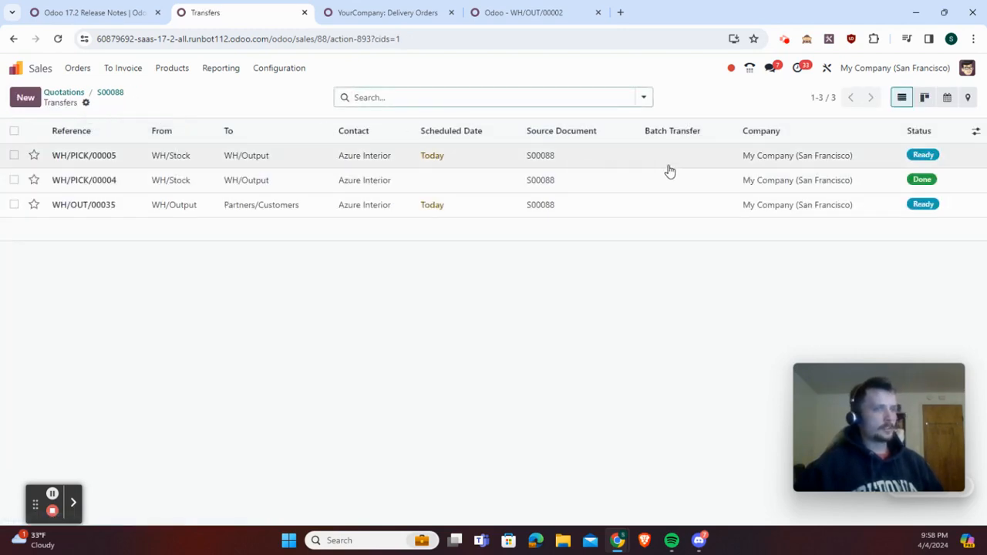
{"action": "left_click", "coordinate": [513, 155]}
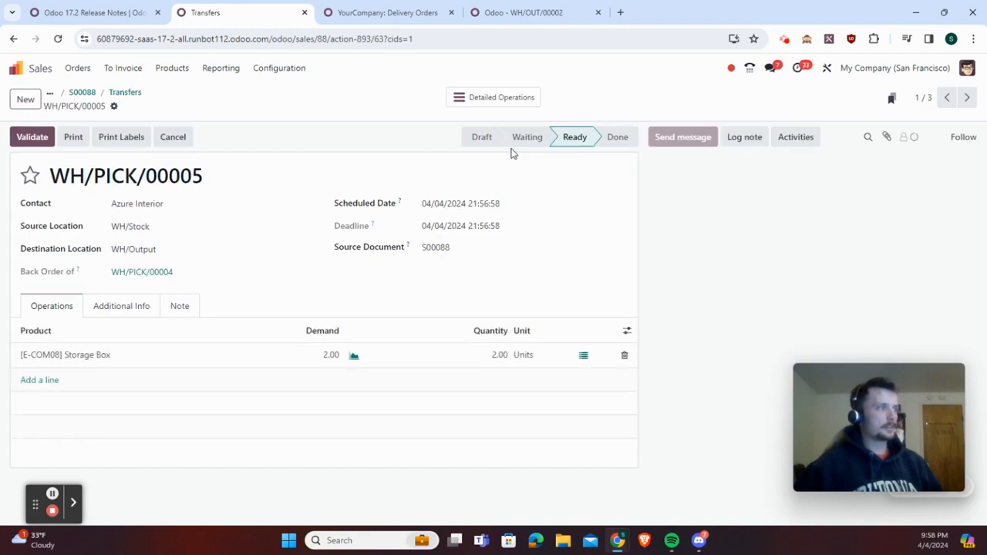
{"action": "left_click", "coordinate": [45, 140]}
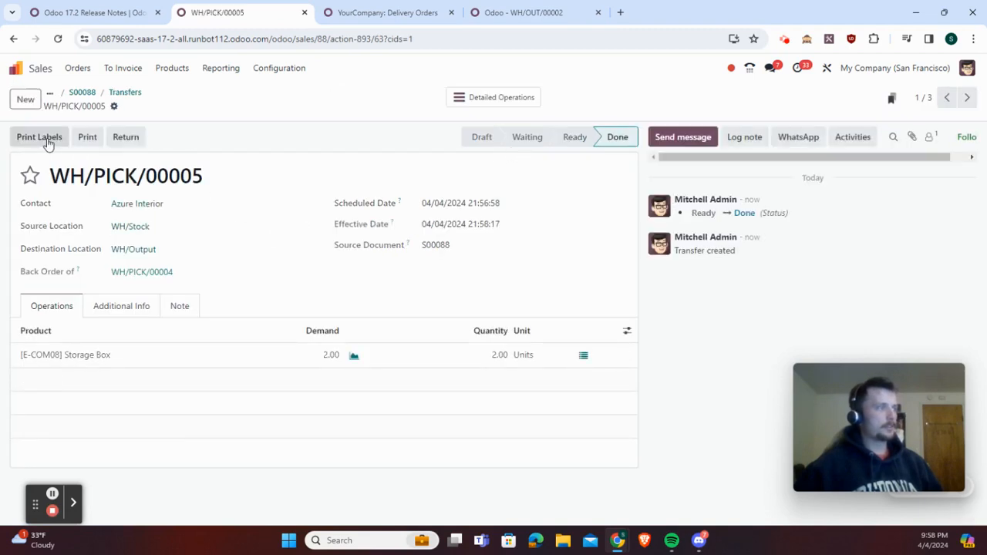
{"action": "left_click", "coordinate": [136, 94]}
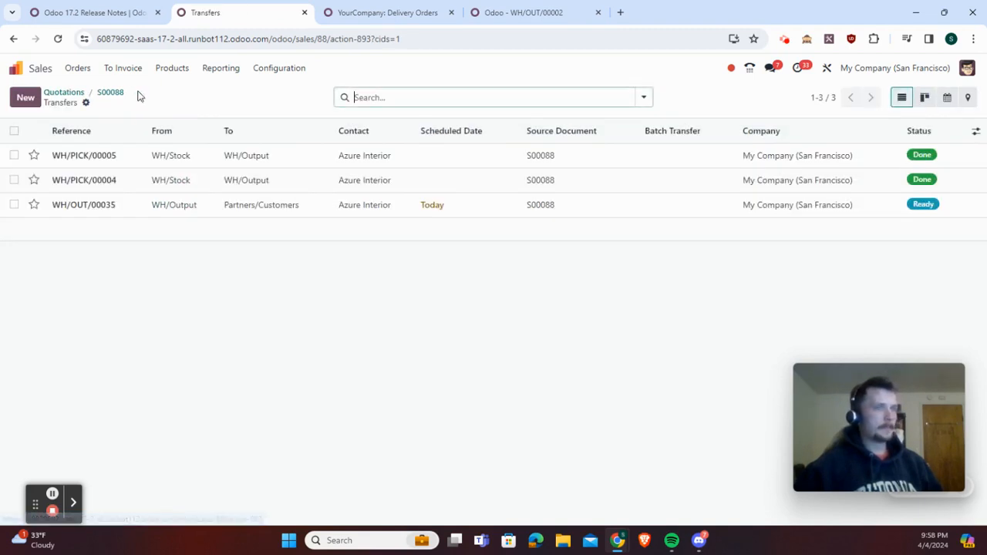
{"action": "left_click", "coordinate": [194, 208]}
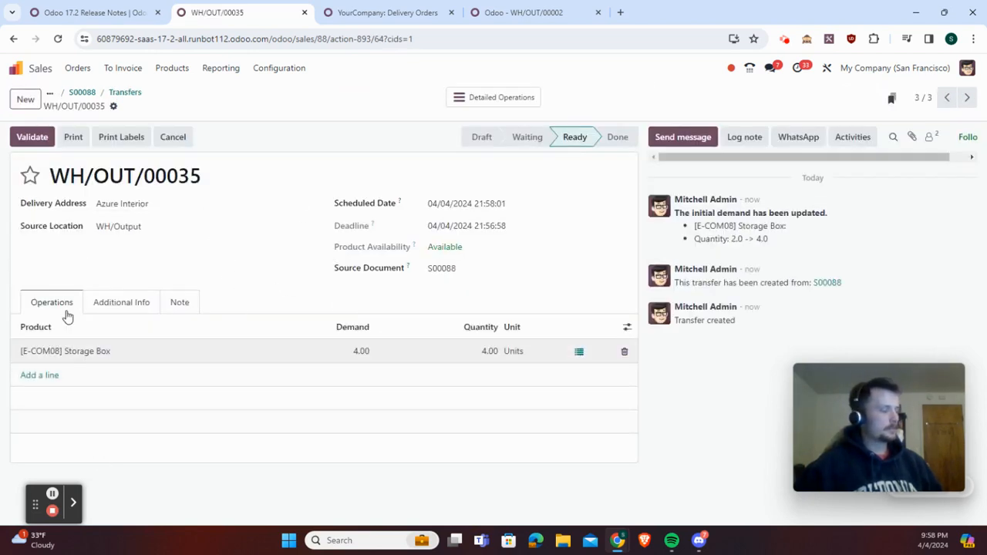
Read the Inventory, Knowledge, Live Chat and Manufacturing entries of the Odoo 17.2 release notes, including pull to push rules and flexible routes
{"action": "left_click", "coordinate": [93, 12]}
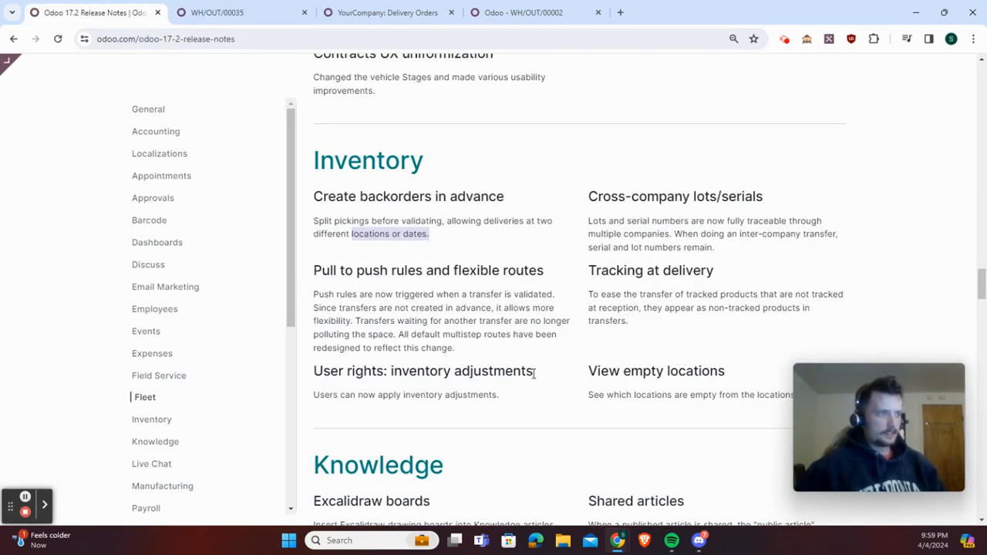
{"action": "scroll", "coordinate": [629, 231], "scroll_direction": "down", "scroll_amount": 1}
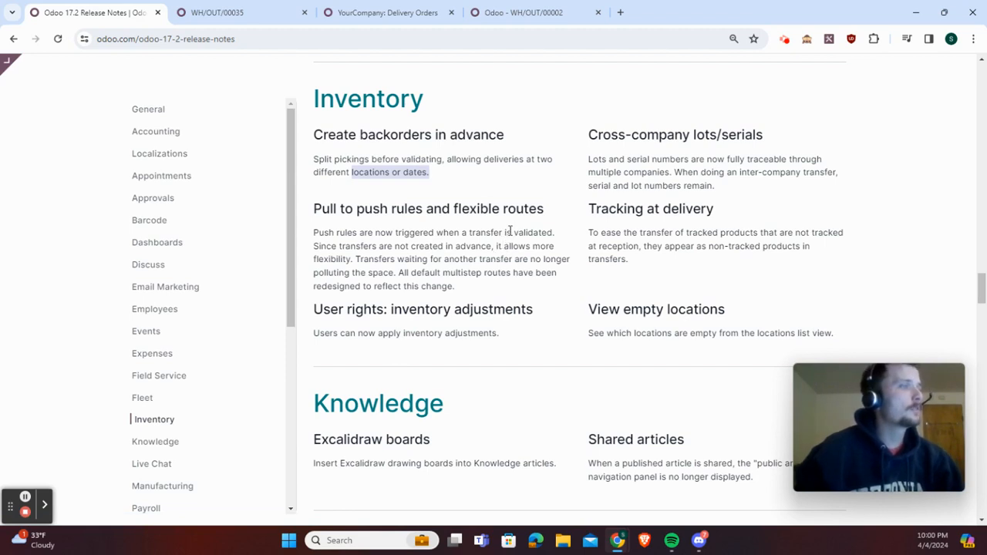
{"action": "left_click_drag", "start_coordinate": [313, 246], "coordinate": [503, 259]}
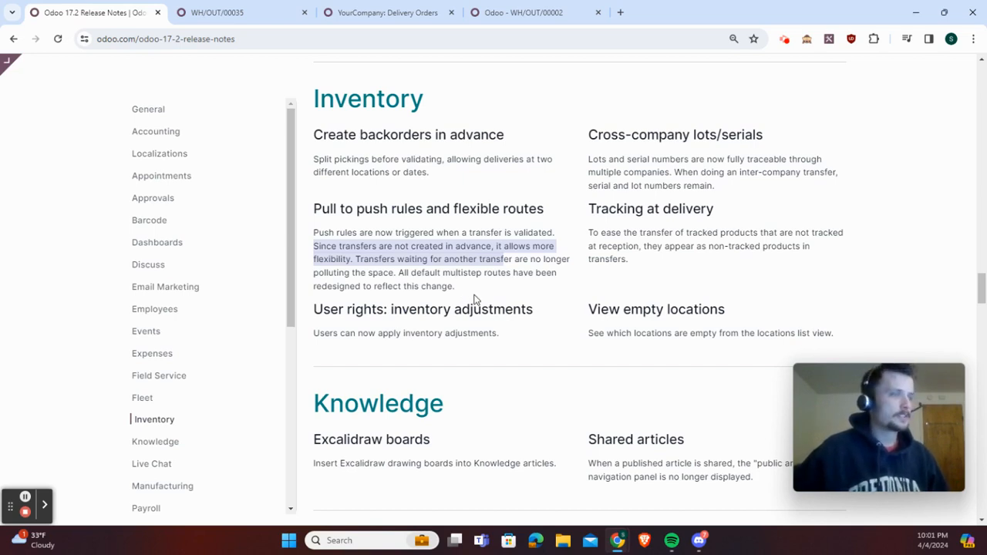
{"action": "left_click", "coordinate": [474, 295]}
{"action": "scroll", "coordinate": [494, 290], "scroll_direction": "down", "scroll_amount": 1}
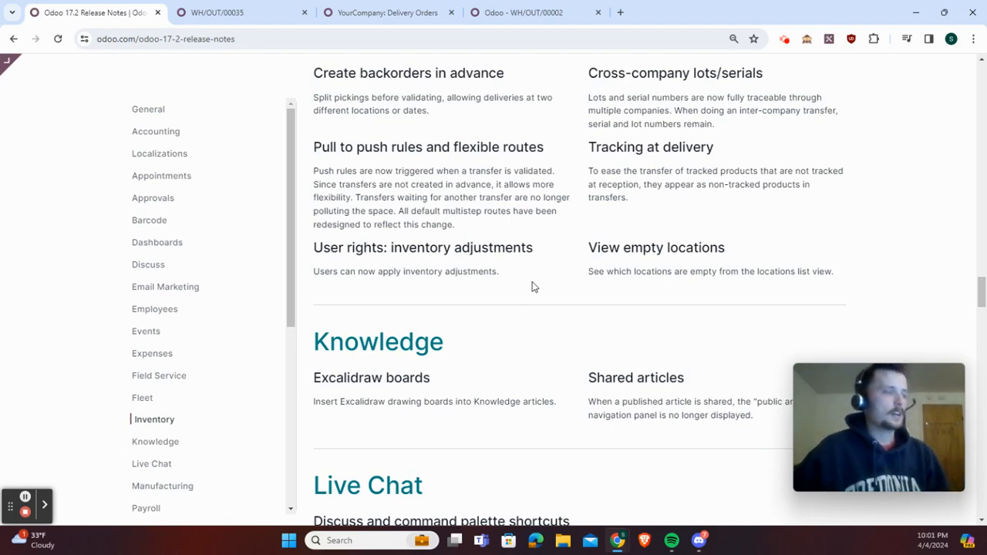
{"action": "scroll", "coordinate": [531, 287], "scroll_direction": "down", "scroll_amount": 3}
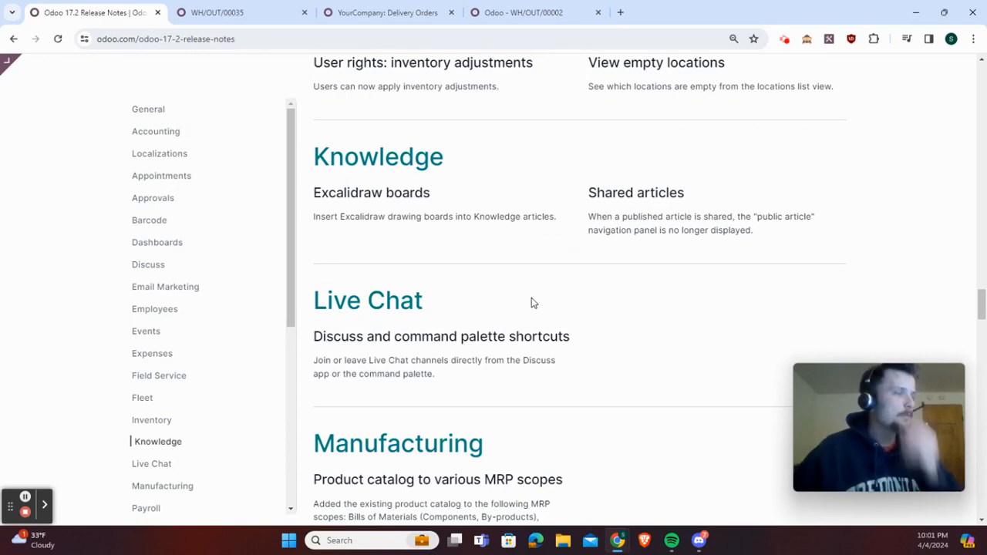
{"action": "scroll", "coordinate": [513, 313], "scroll_direction": "up", "scroll_amount": 3}
{"action": "scroll", "coordinate": [514, 319], "scroll_direction": "down", "scroll_amount": 2}
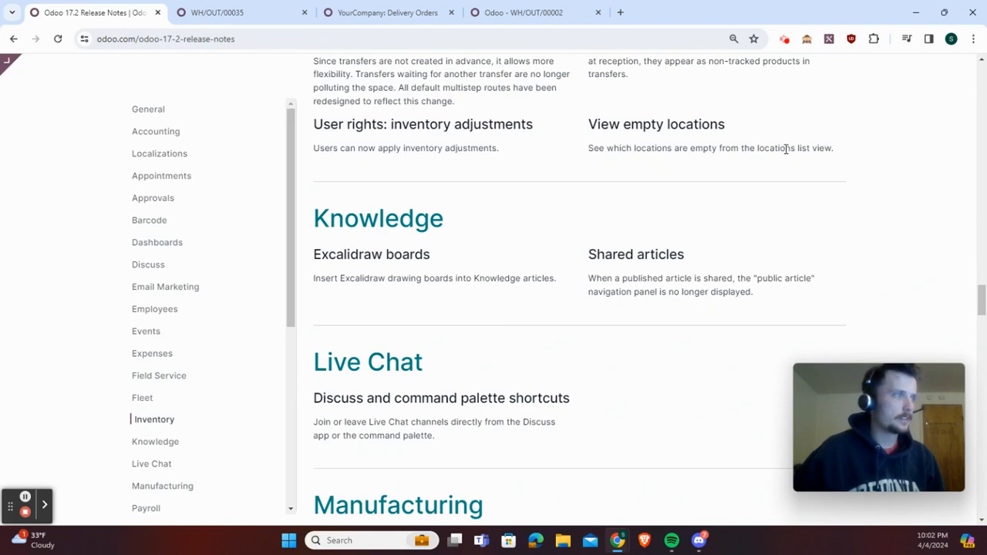
{"action": "scroll", "coordinate": [736, 219], "scroll_direction": "down", "scroll_amount": 2}
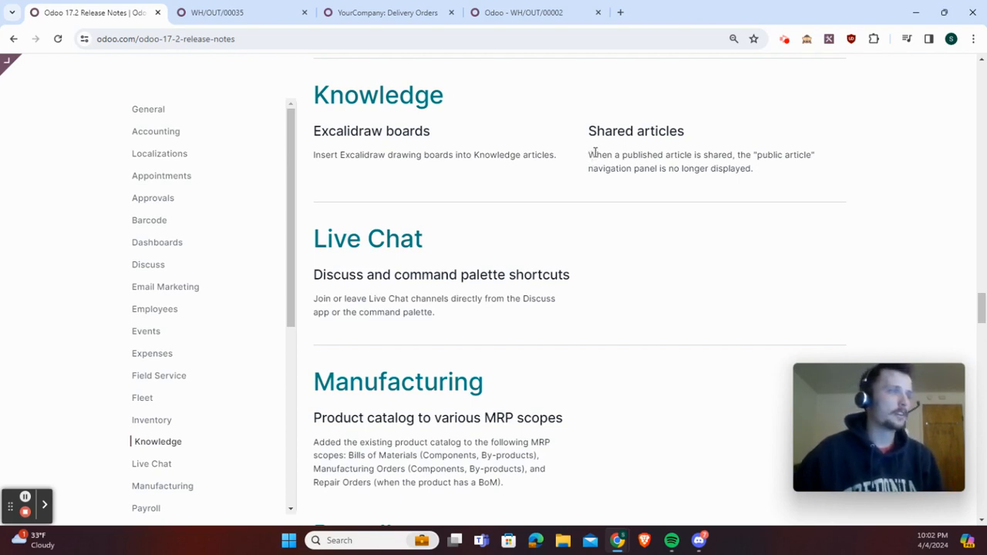
{"action": "scroll", "coordinate": [595, 152], "scroll_direction": "down", "scroll_amount": 1}
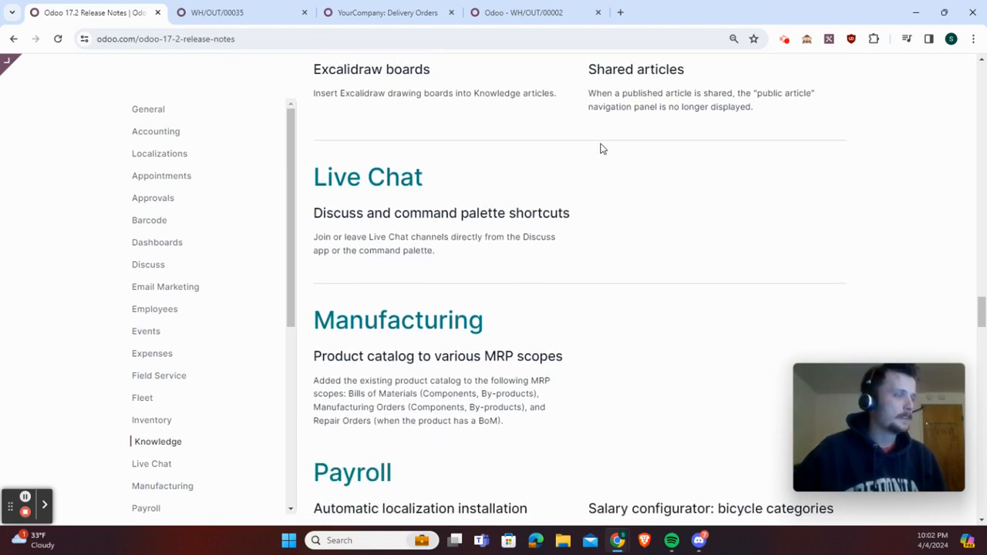
{"action": "scroll", "coordinate": [600, 147], "scroll_direction": "down", "scroll_amount": 1}
{"action": "scroll", "coordinate": [603, 149], "scroll_direction": "down", "scroll_amount": 1}
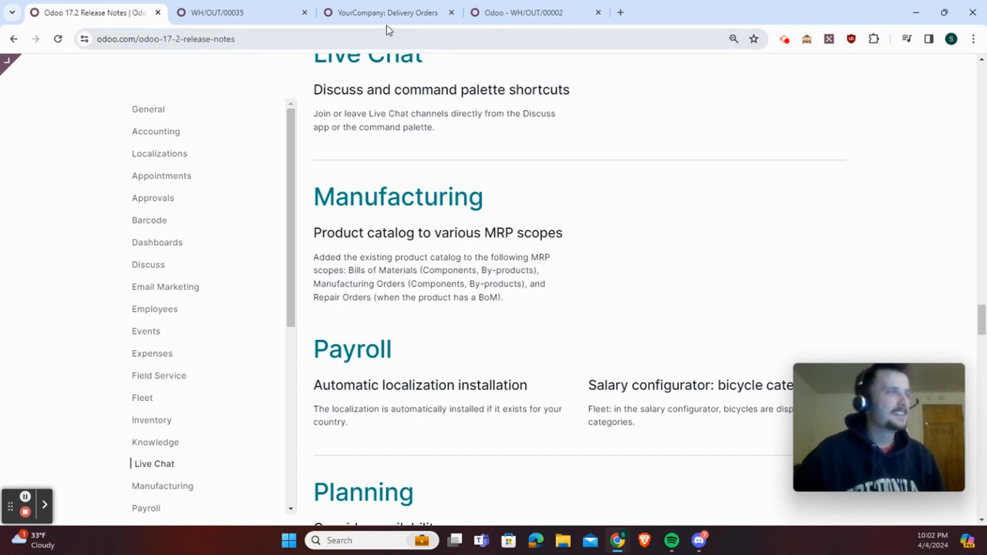
Return to the test database and open the Bills of Materials list in the Manufacturing app
{"action": "left_click", "coordinate": [411, 17]}
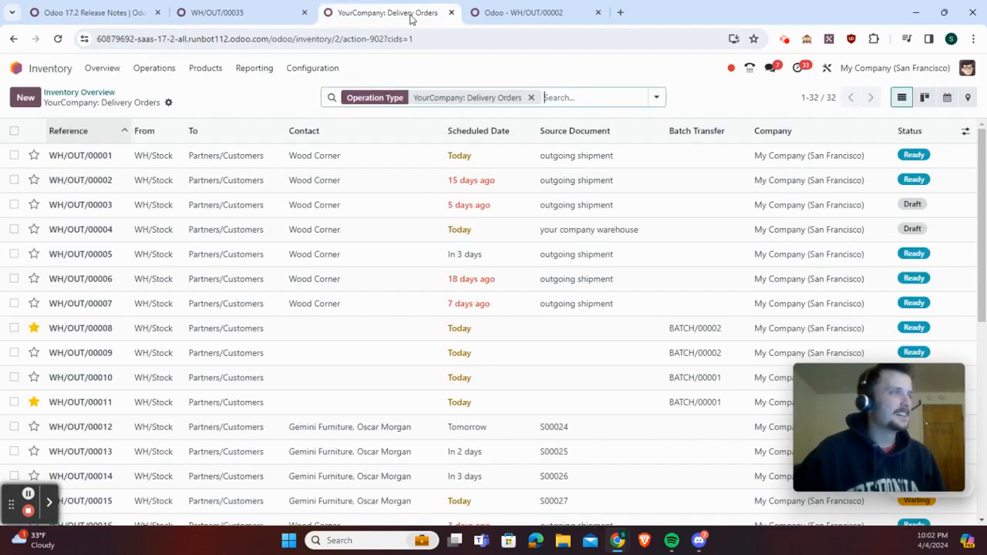
{"action": "left_click", "coordinate": [228, 8]}
{"action": "left_click", "coordinate": [23, 71]}
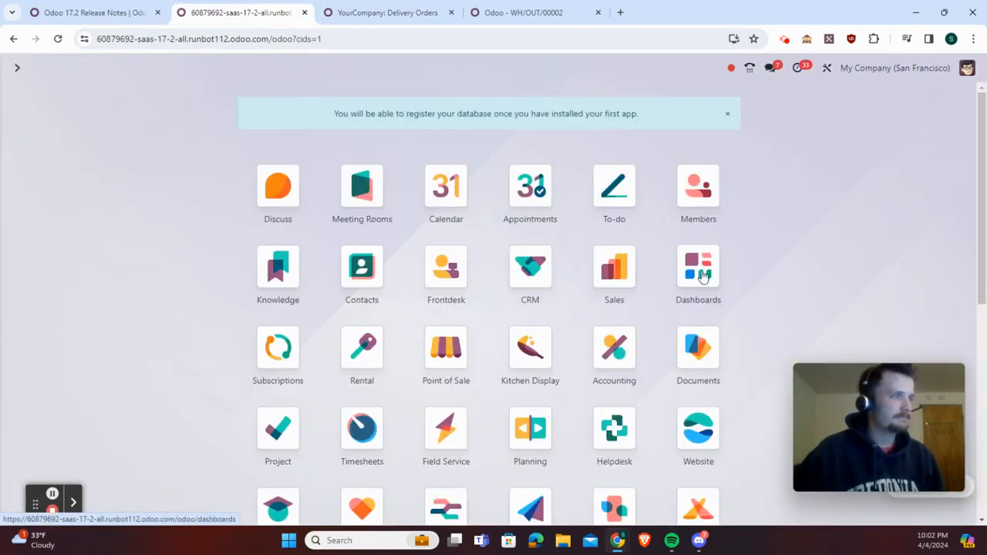
{"action": "scroll", "coordinate": [548, 367], "scroll_direction": "down", "scroll_amount": 2}
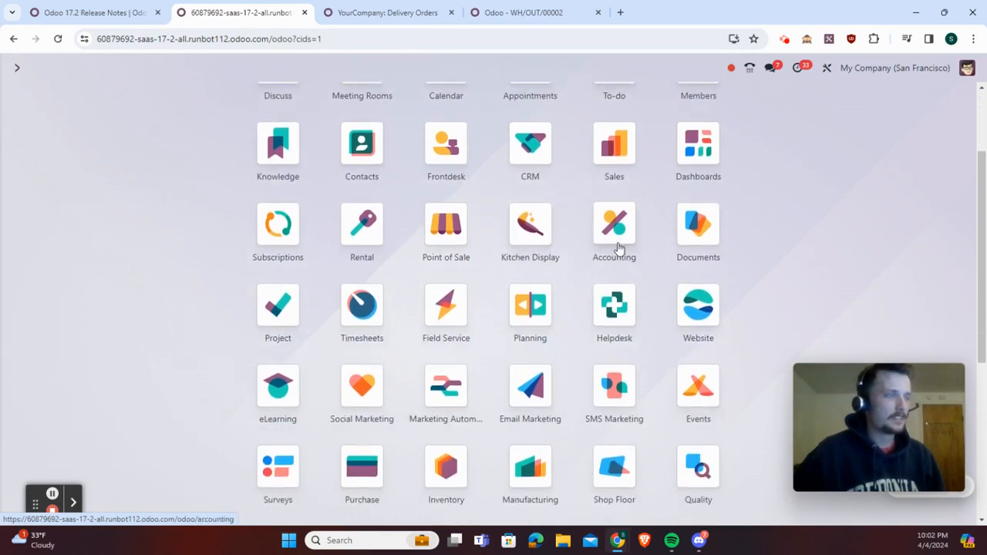
{"action": "left_click", "coordinate": [517, 423]}
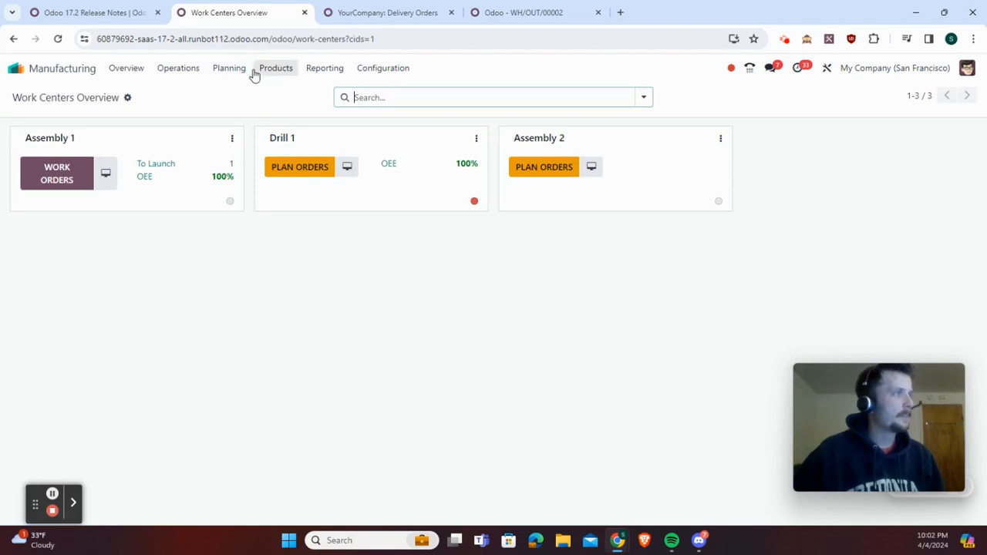
{"action": "left_click", "coordinate": [270, 71]}
{"action": "left_click", "coordinate": [284, 126]}
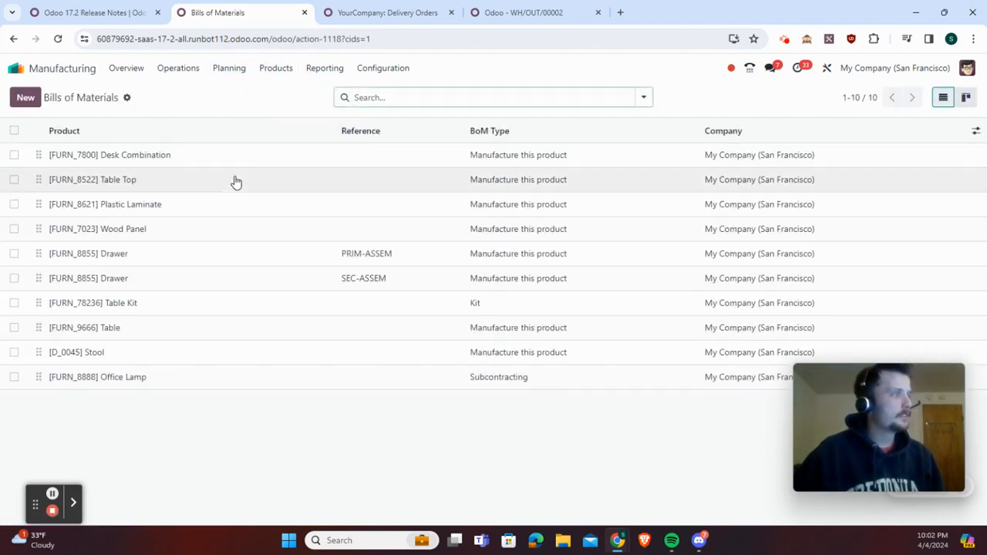
View the product catalog from the Table Top bill of materials and return to the app overview
{"action": "left_click", "coordinate": [236, 180]}
{"action": "left_click", "coordinate": [107, 340]}
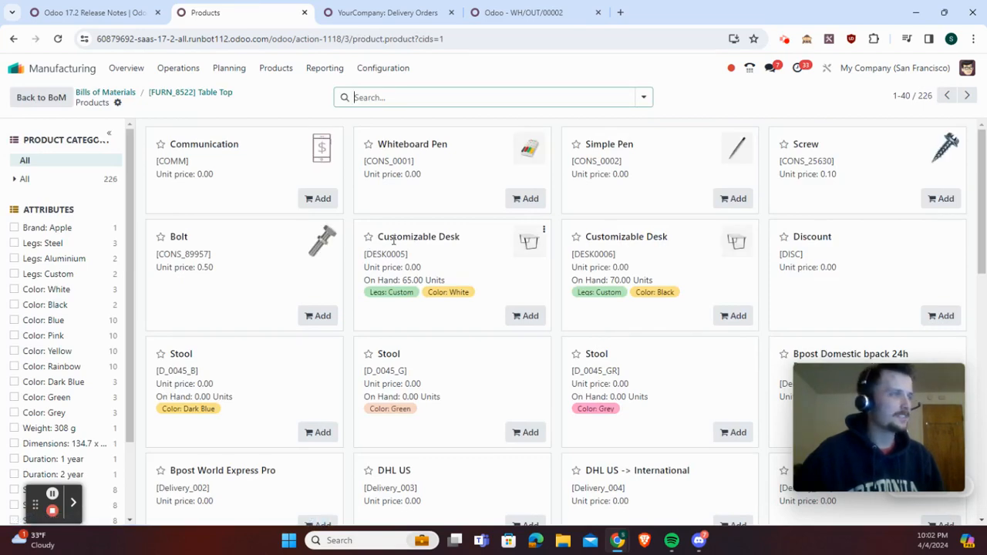
{"action": "left_click", "coordinate": [21, 69]}
Go back to the release notes and read the entries from Manufacturing through Payroll, Planning, Point of Sale, Project and Purchase
{"action": "left_click", "coordinate": [89, 12]}
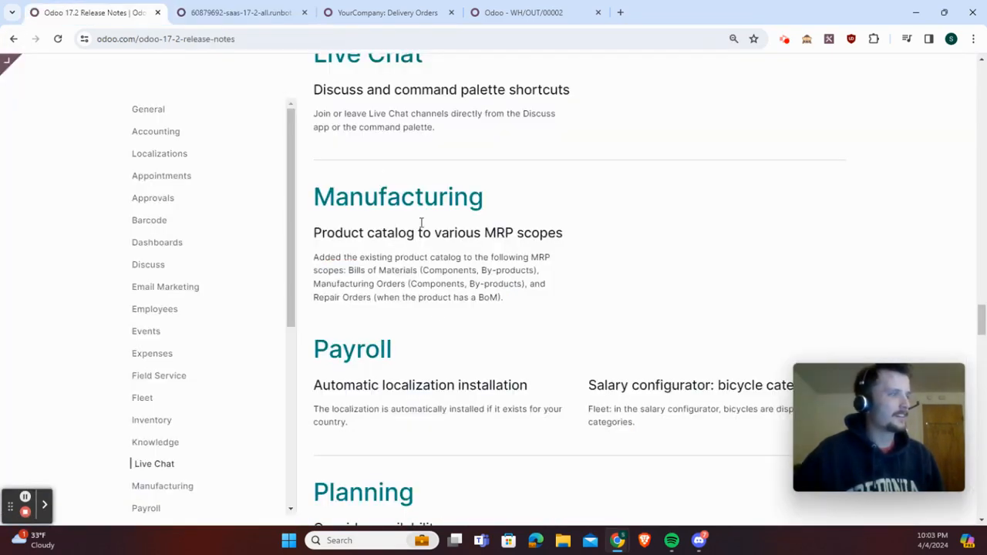
{"action": "scroll", "coordinate": [457, 327], "scroll_direction": "down", "scroll_amount": 2}
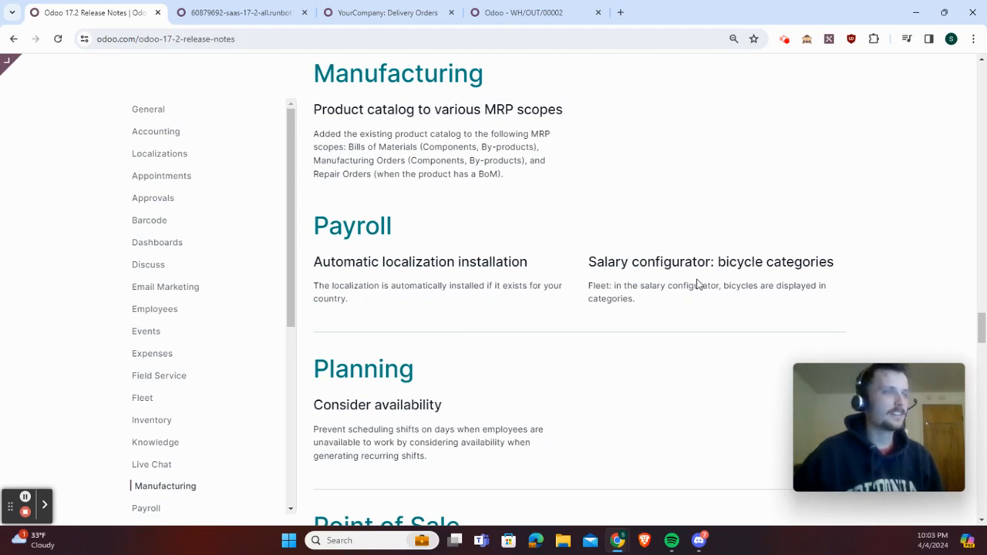
{"action": "scroll", "coordinate": [697, 284], "scroll_direction": "down", "scroll_amount": 2}
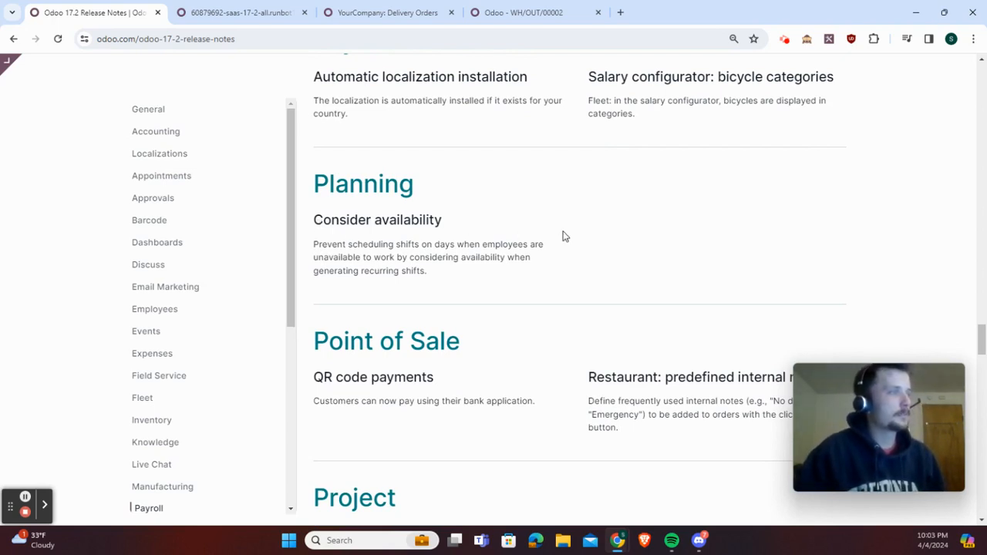
{"action": "scroll", "coordinate": [563, 236], "scroll_direction": "down", "scroll_amount": 1}
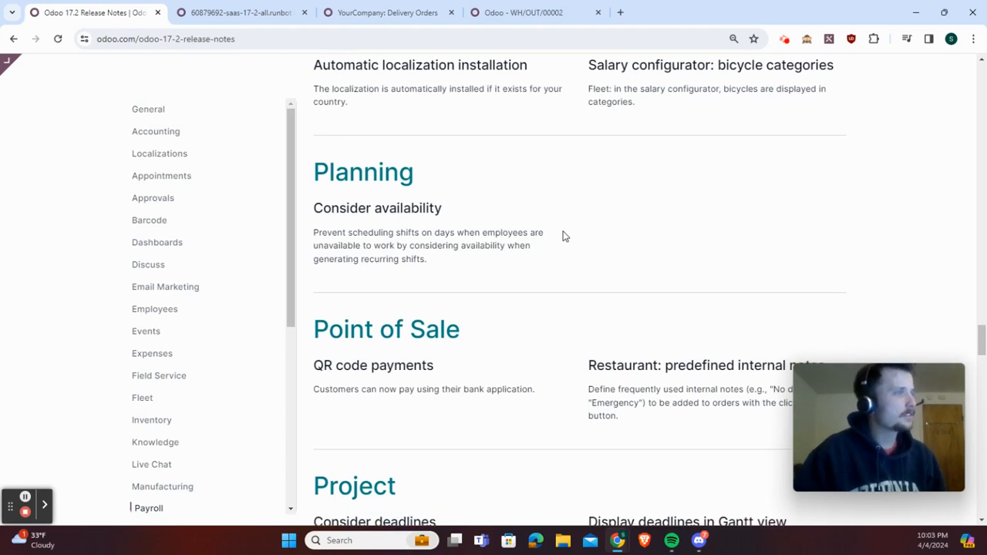
{"action": "scroll", "coordinate": [563, 236], "scroll_direction": "down", "scroll_amount": 2}
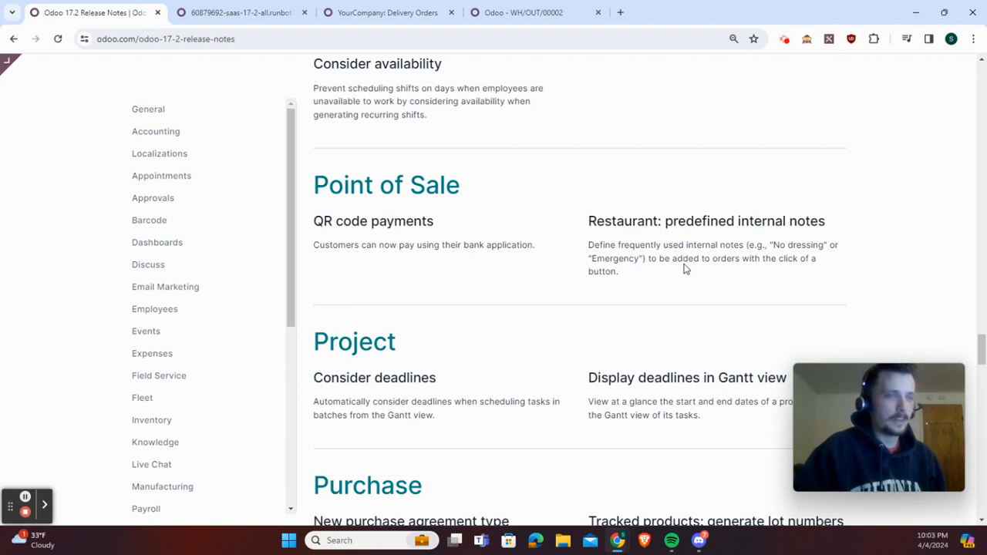
{"action": "scroll", "coordinate": [686, 268], "scroll_direction": "down", "scroll_amount": 1}
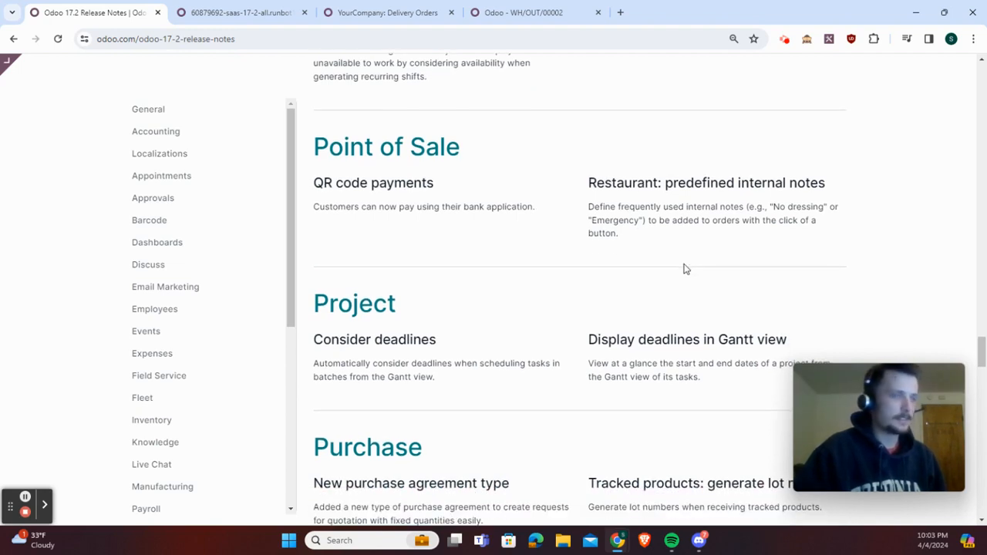
{"action": "scroll", "coordinate": [686, 269], "scroll_direction": "down", "scroll_amount": 3}
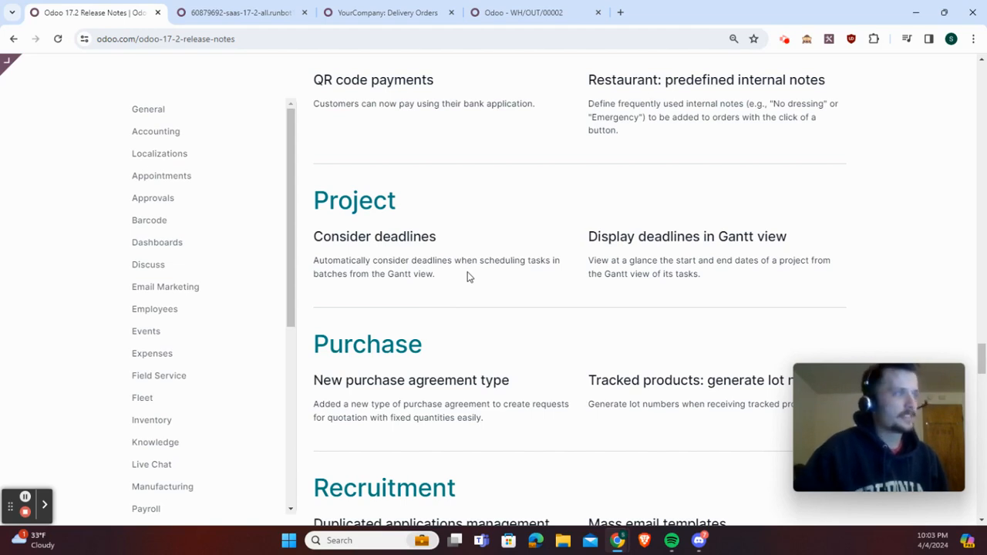
Read on to the Recruitment release notes, then return to the test database and open the Purchase app
{"action": "scroll", "coordinate": [468, 276], "scroll_direction": "down", "scroll_amount": 2}
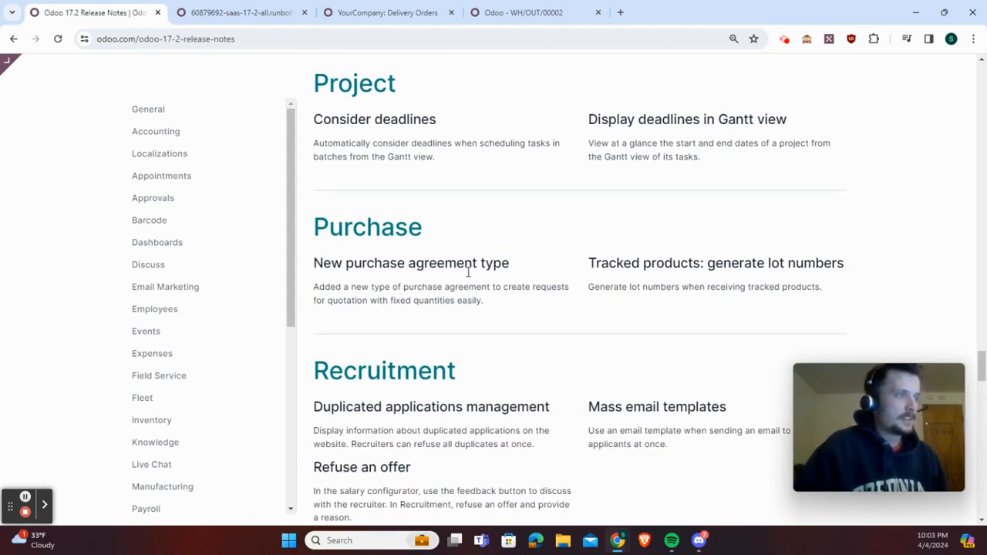
{"action": "scroll", "coordinate": [468, 276], "scroll_direction": "down", "scroll_amount": 1}
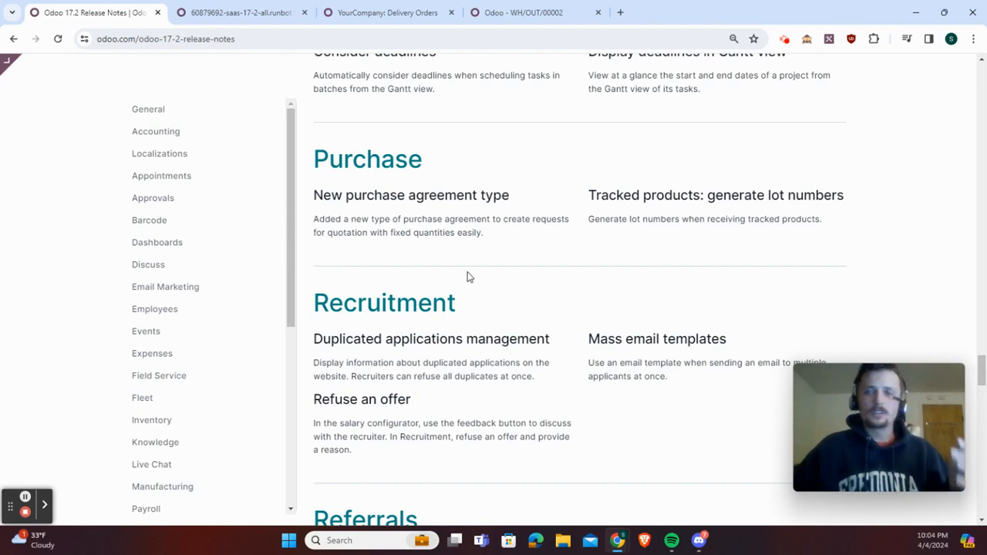
{"action": "left_click", "coordinate": [287, 11]}
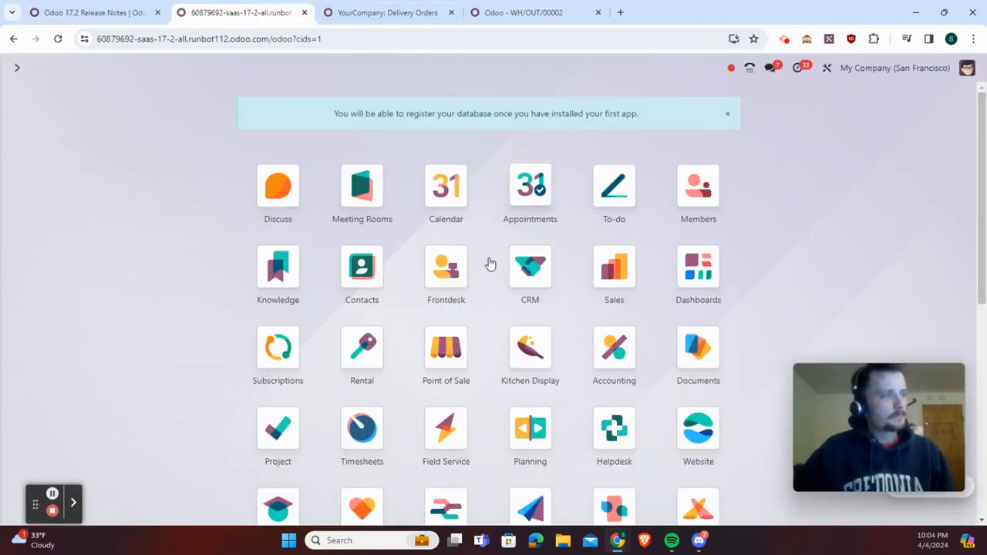
{"action": "left_click", "coordinate": [612, 274]}
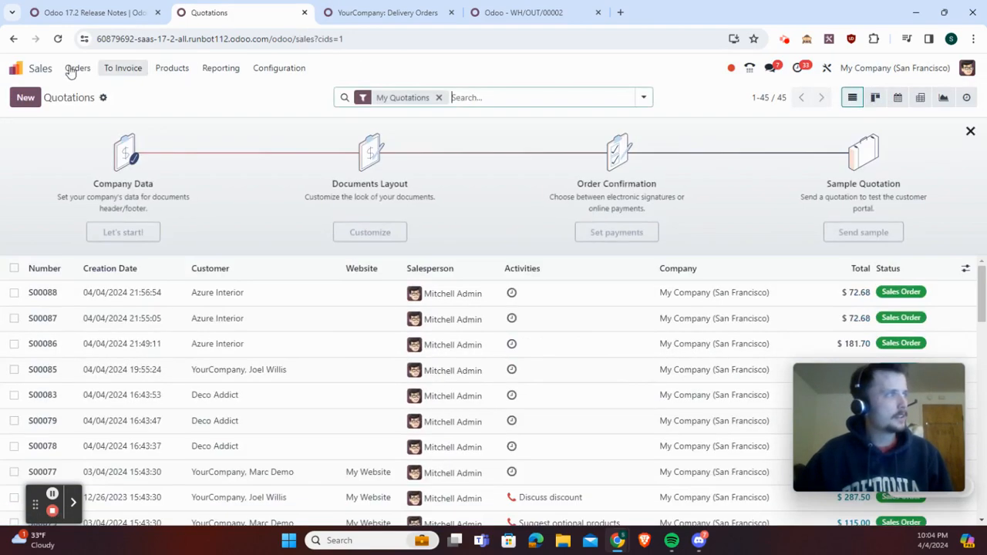
{"action": "left_click", "coordinate": [48, 70]}
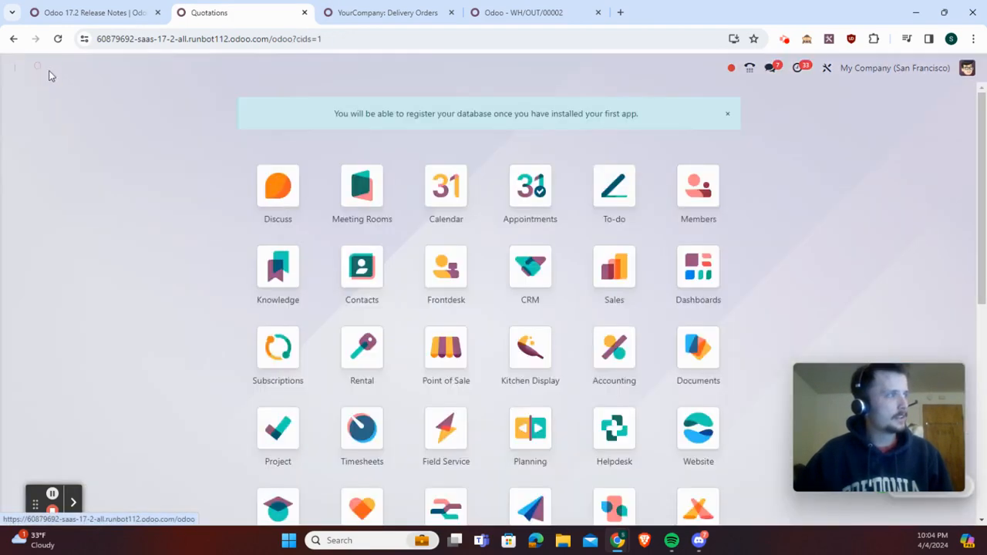
{"action": "scroll", "coordinate": [315, 425], "scroll_direction": "down", "scroll_amount": 2}
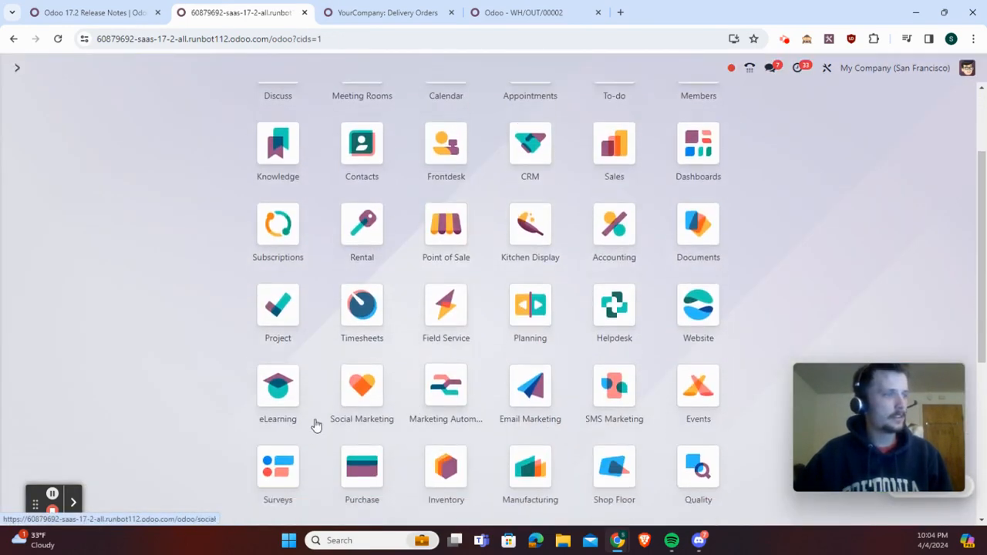
{"action": "left_click", "coordinate": [361, 467]}
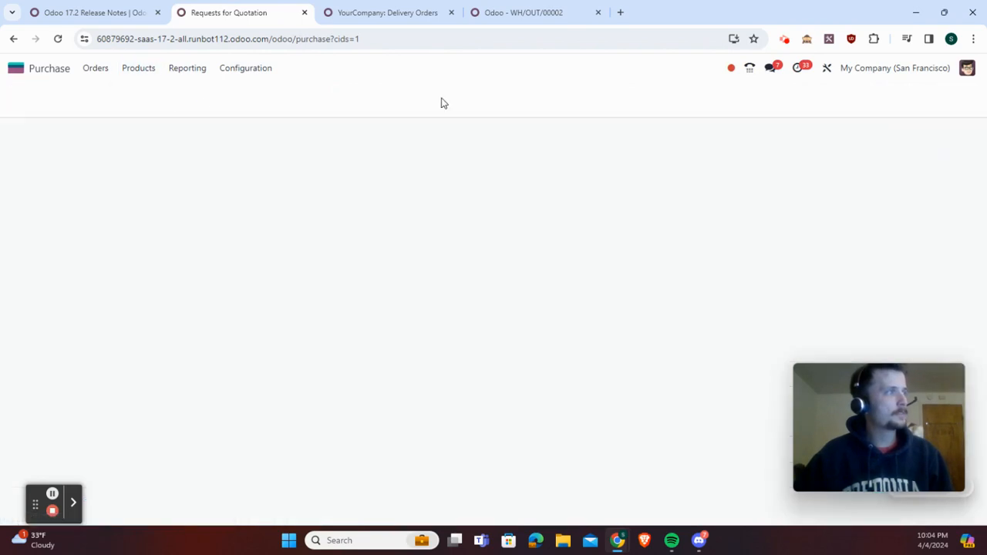
Create and save a new storable product named "seme product"
{"action": "left_click", "coordinate": [22, 97]}
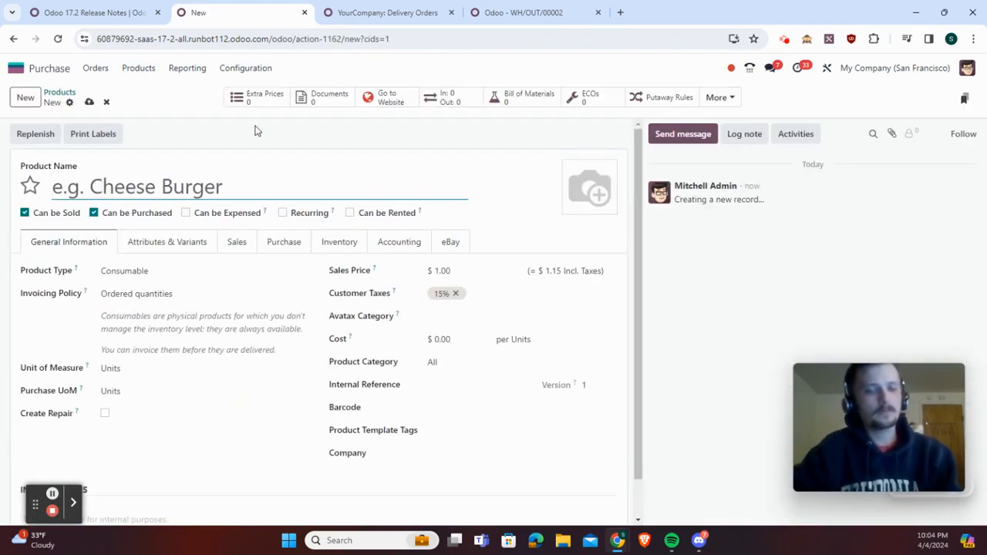
{"action": "type", "text": "seme "}
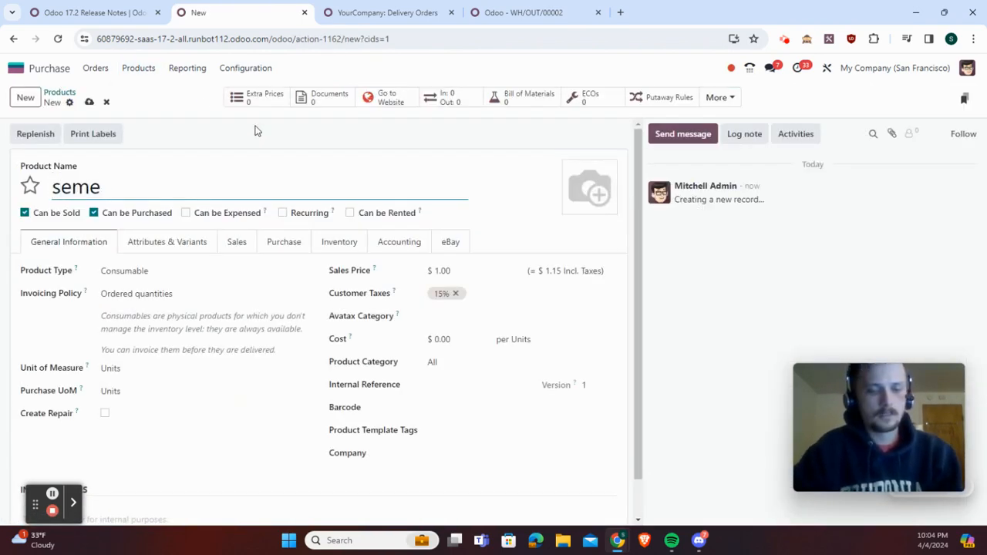
{"action": "type", "text": "product"}
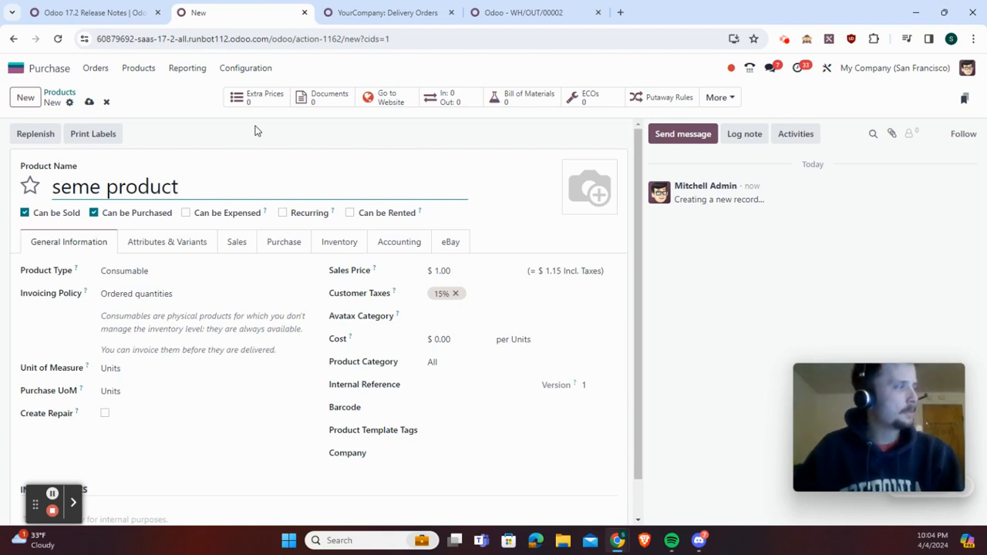
{"action": "left_click", "coordinate": [203, 270]}
{"action": "left_click", "coordinate": [216, 308]}
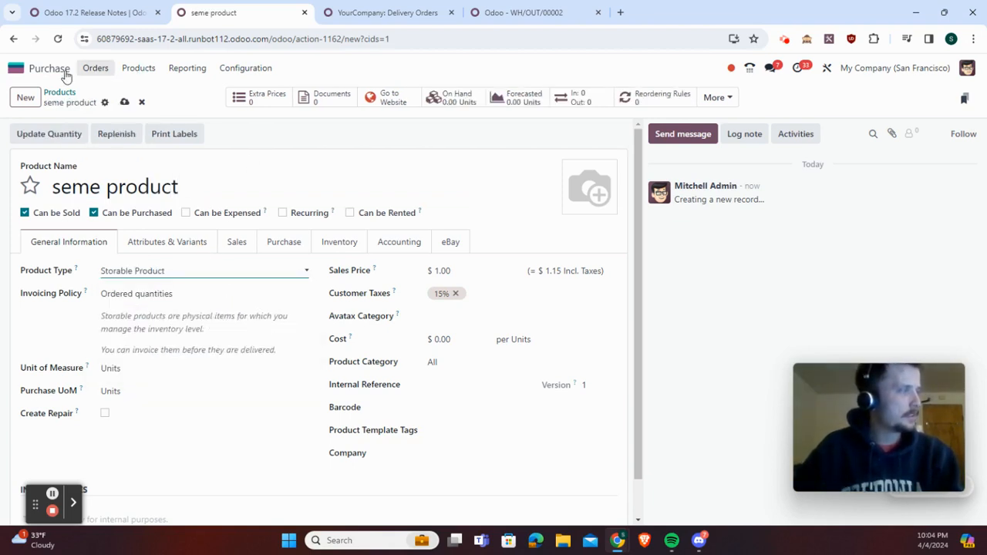
{"action": "left_click", "coordinate": [124, 101]}
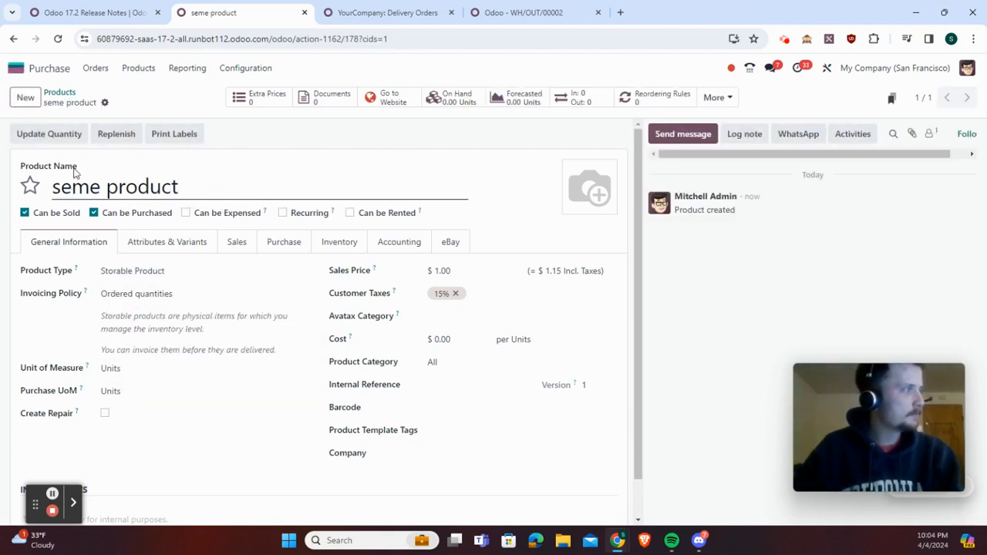
Find "seme product" by searching the product list for "seme" and set its cost to $0.50
{"action": "left_click", "coordinate": [48, 92]}
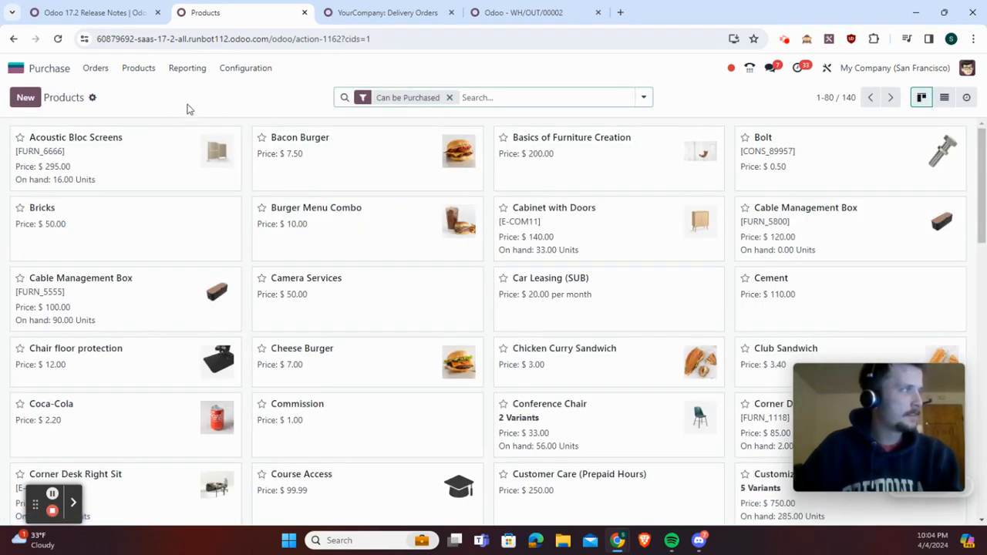
{"action": "type", "text": "seme"}
{"action": "key", "text": "Return"}
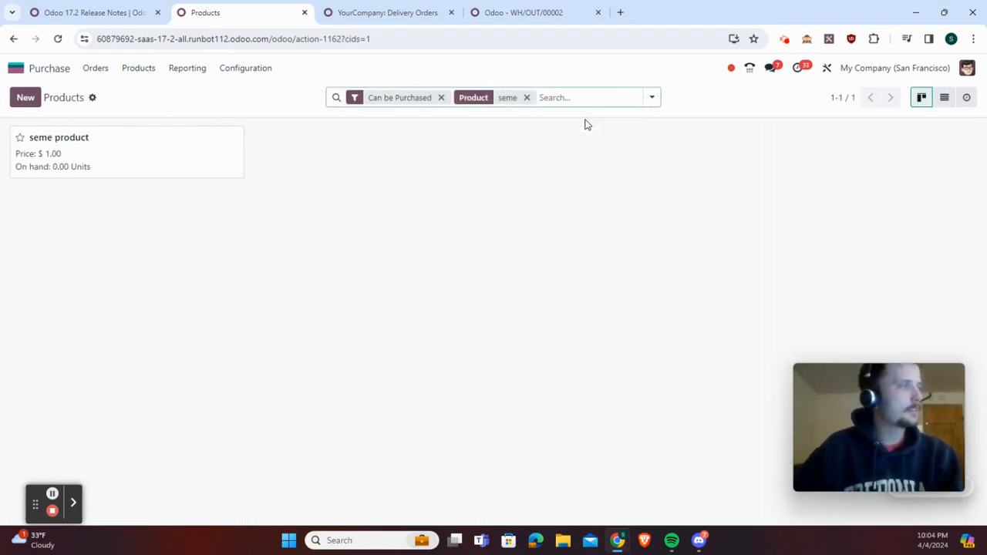
{"action": "left_click", "coordinate": [176, 145]}
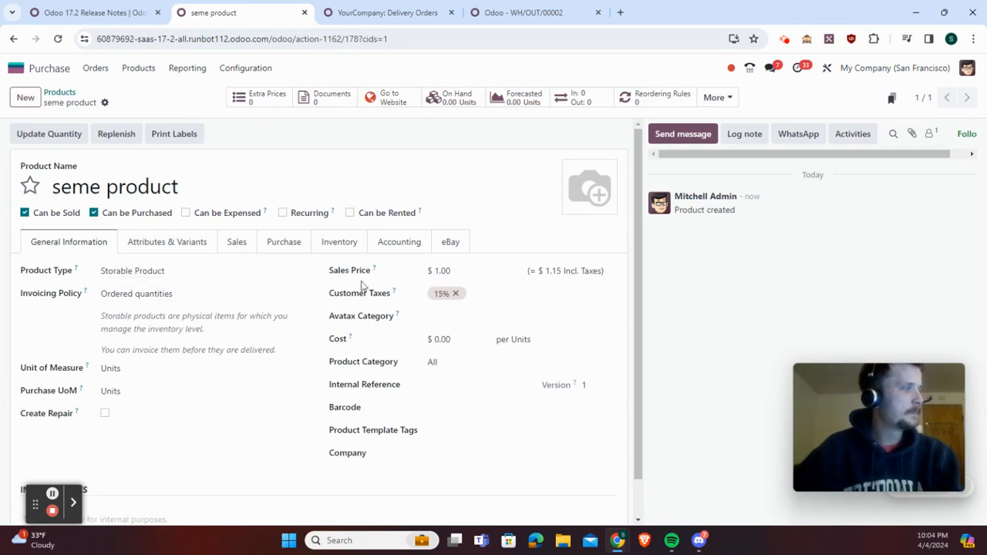
{"action": "left_click", "coordinate": [450, 338]}
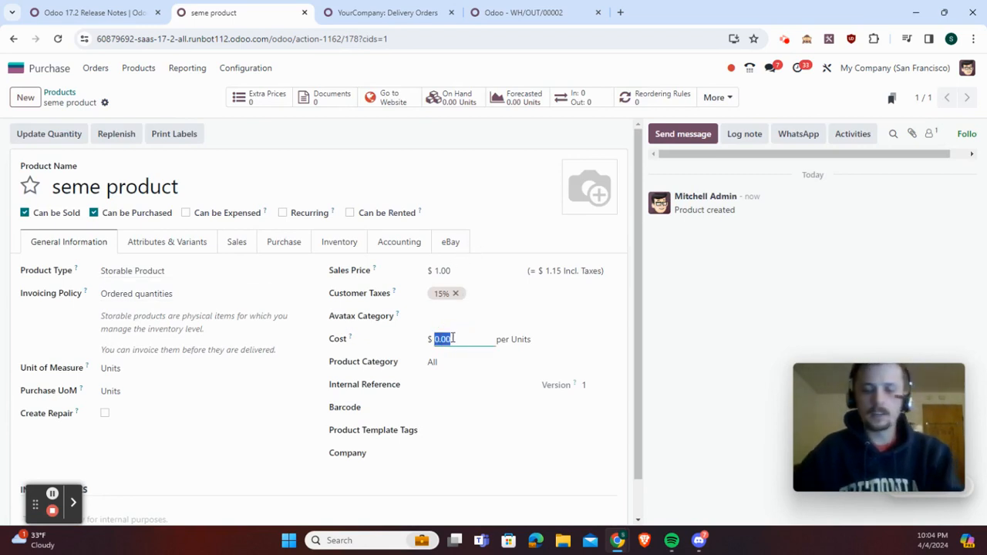
{"action": "type", "text": ".5"}
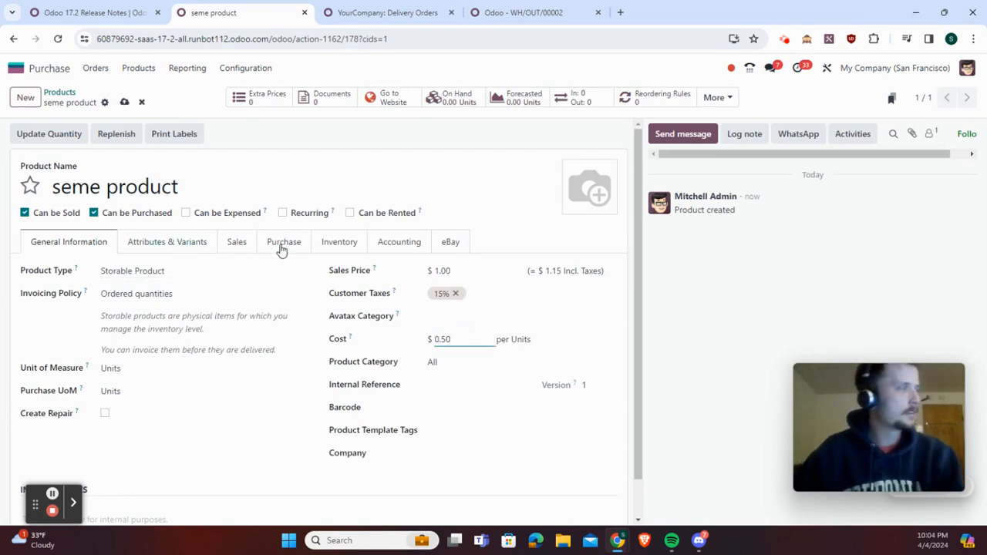
Set the product's traceability to tracking By Lots and save the product
{"action": "left_click", "coordinate": [337, 242]}
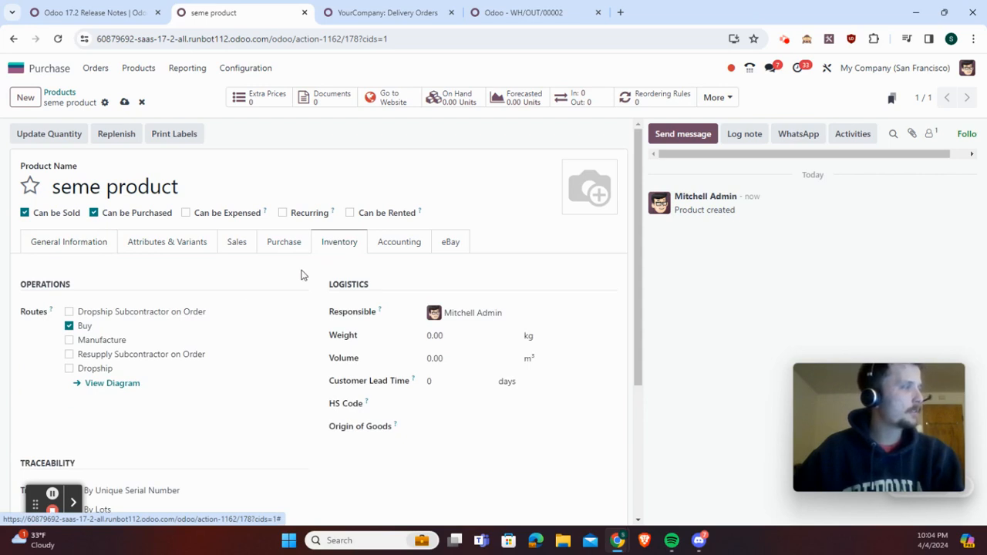
{"action": "scroll", "coordinate": [304, 276], "scroll_direction": "down", "scroll_amount": 3}
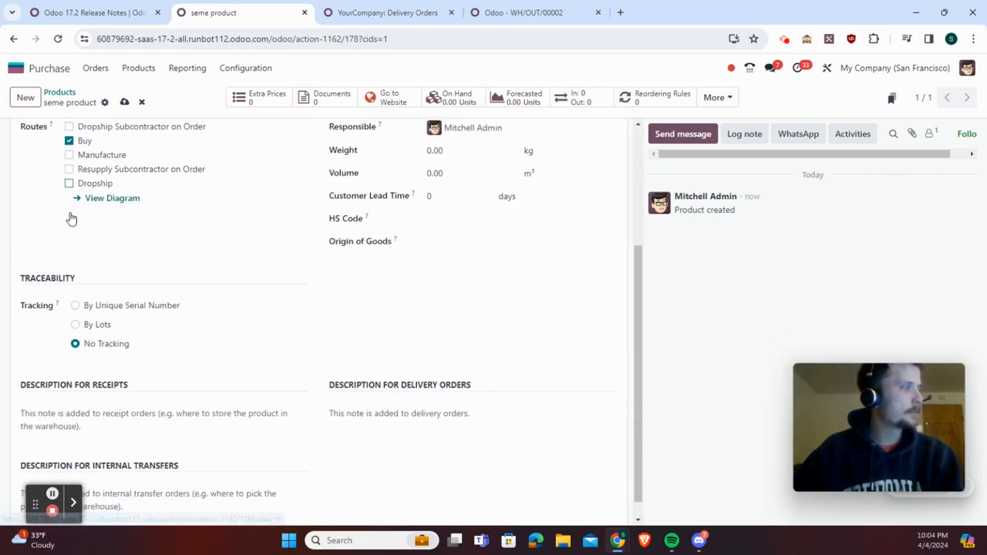
{"action": "left_click", "coordinate": [76, 324]}
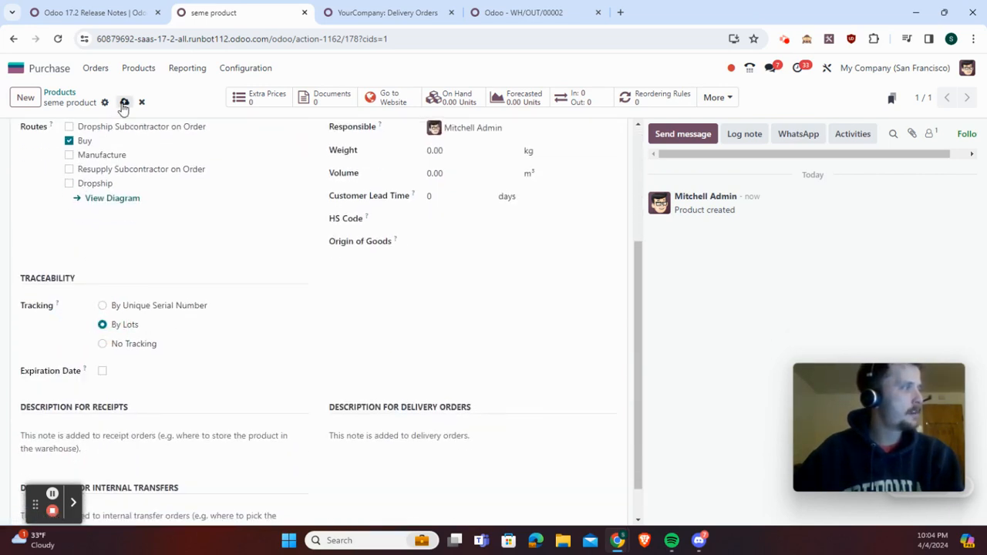
{"action": "left_click", "coordinate": [124, 101]}
Create a new request for quotation and select an existing individual contact as the vendor
{"action": "left_click", "coordinate": [92, 68]}
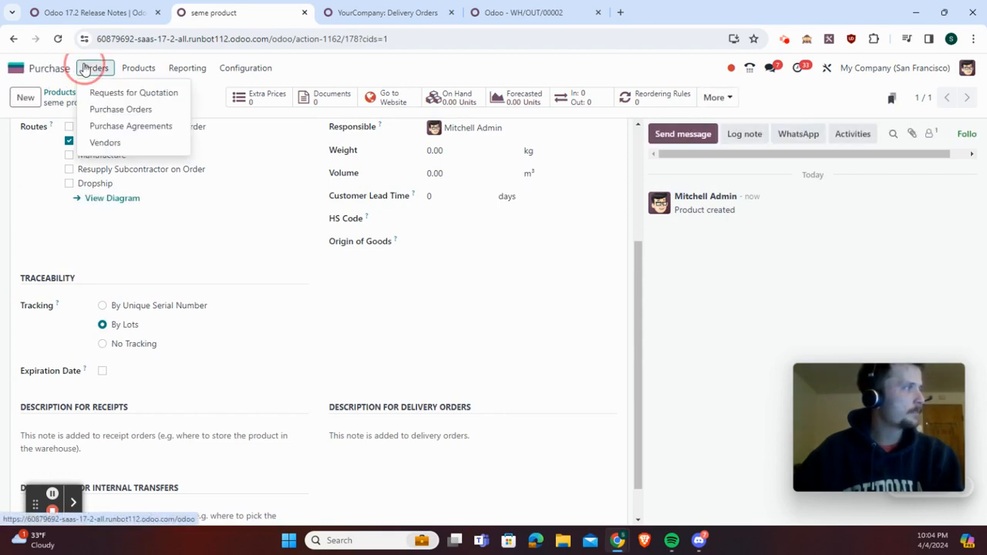
{"action": "left_click", "coordinate": [101, 90]}
{"action": "left_click", "coordinate": [24, 97]}
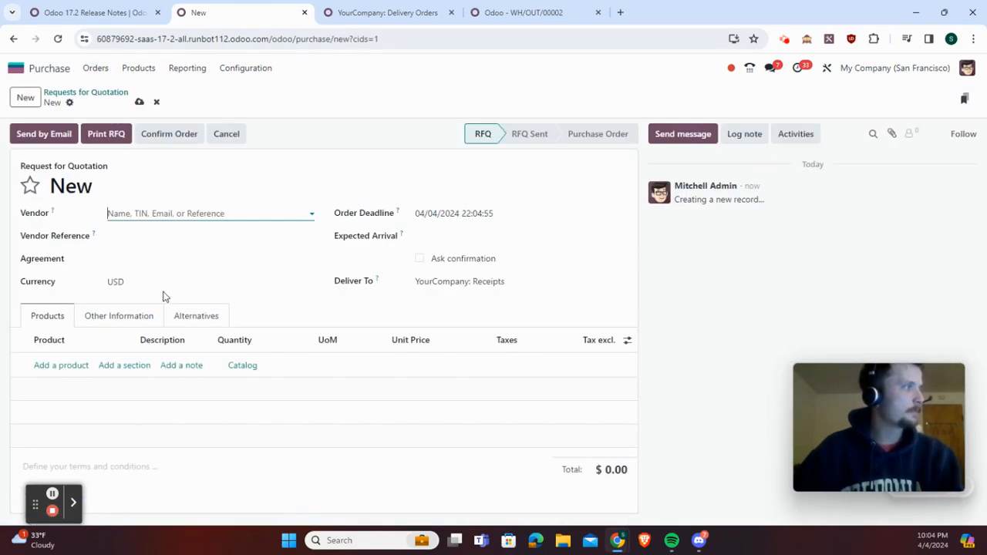
{"action": "left_click", "coordinate": [146, 206]}
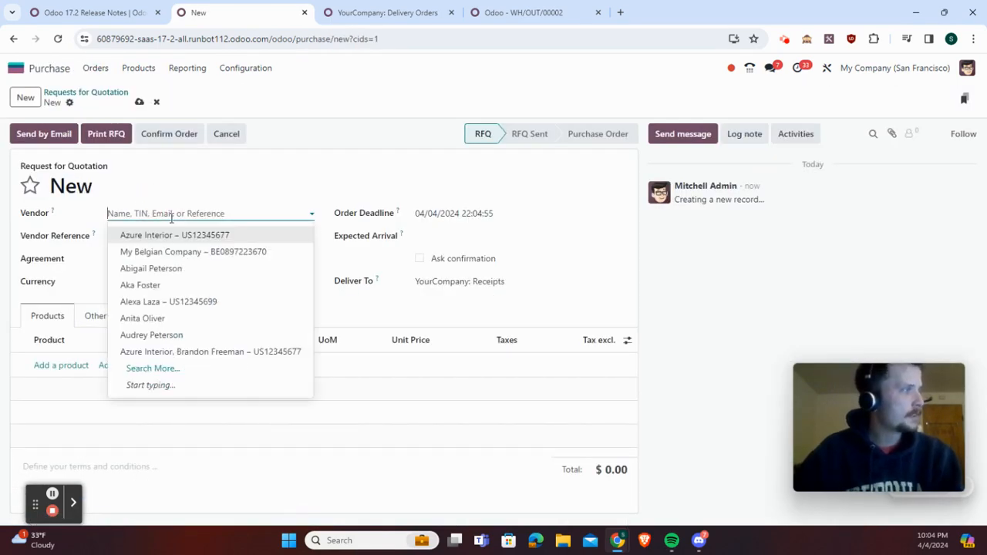
{"action": "left_click", "coordinate": [176, 336]}
Add "seme product" to the request for quotation with a quantity of 10
{"action": "left_click", "coordinate": [51, 365]}
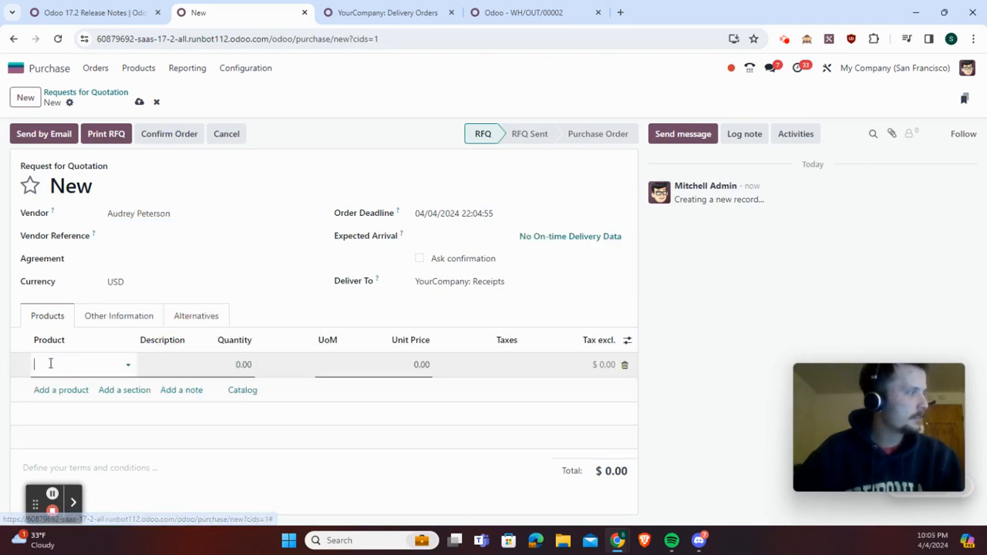
{"action": "left_click", "coordinate": [51, 365]}
{"action": "type", "text": "seme"}
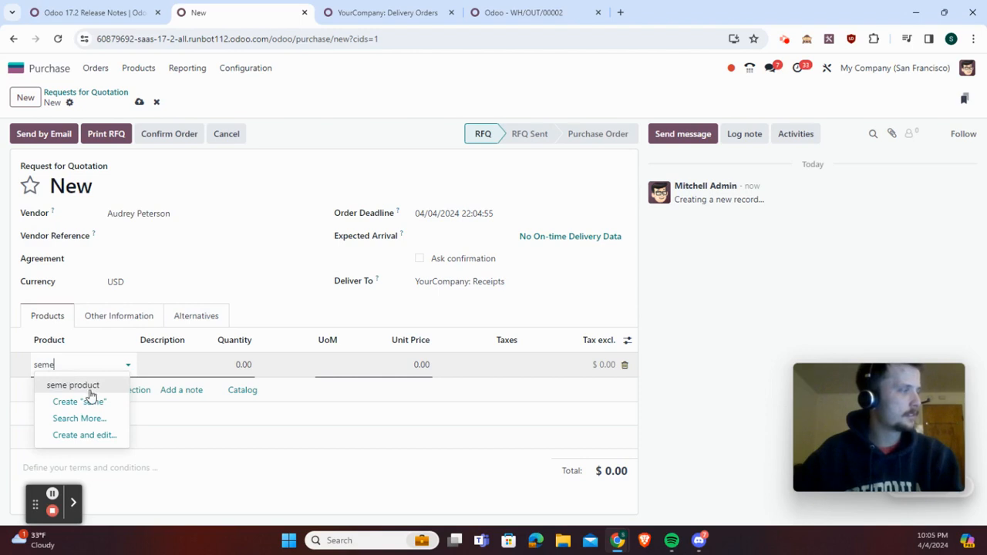
{"action": "left_click", "coordinate": [92, 387]}
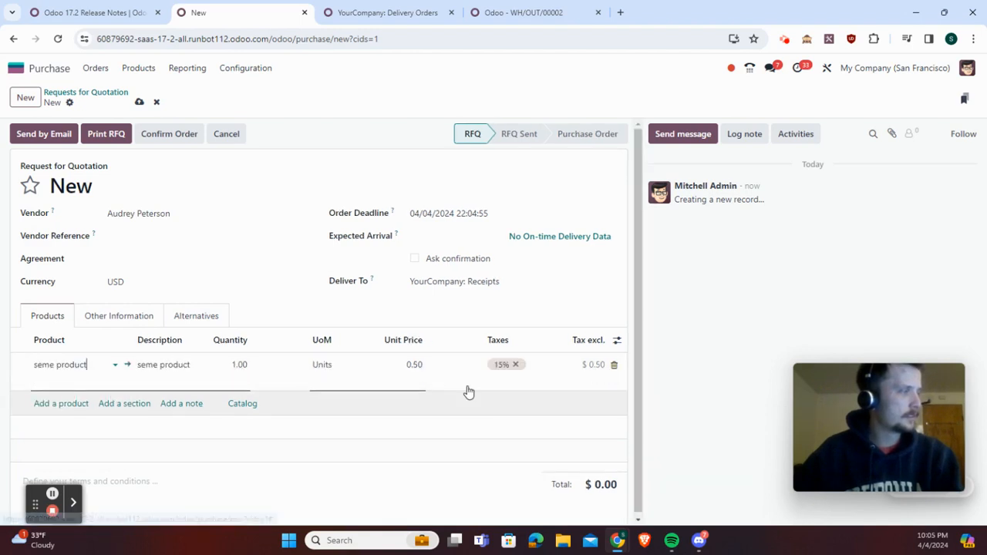
{"action": "left_click", "coordinate": [238, 364]}
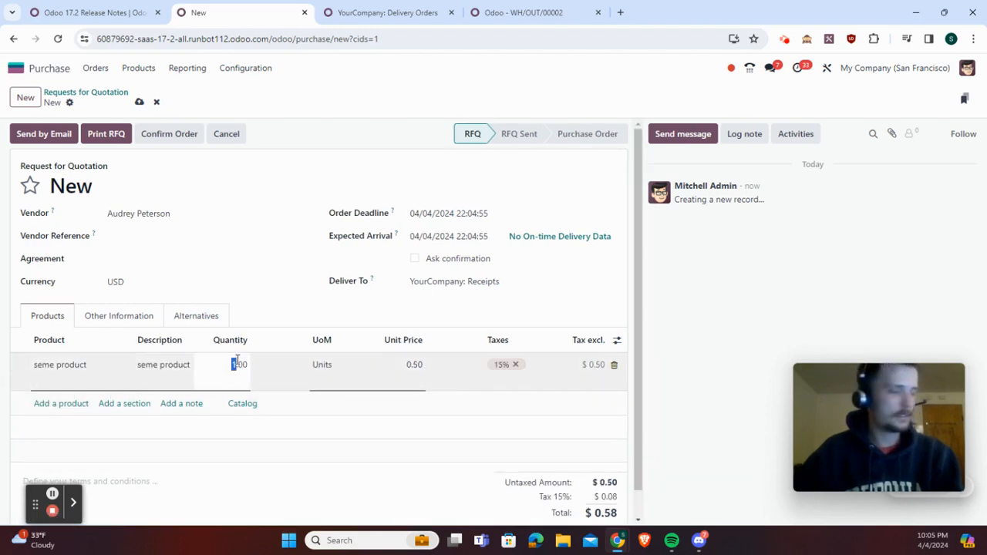
{"action": "type", "text": "10"}
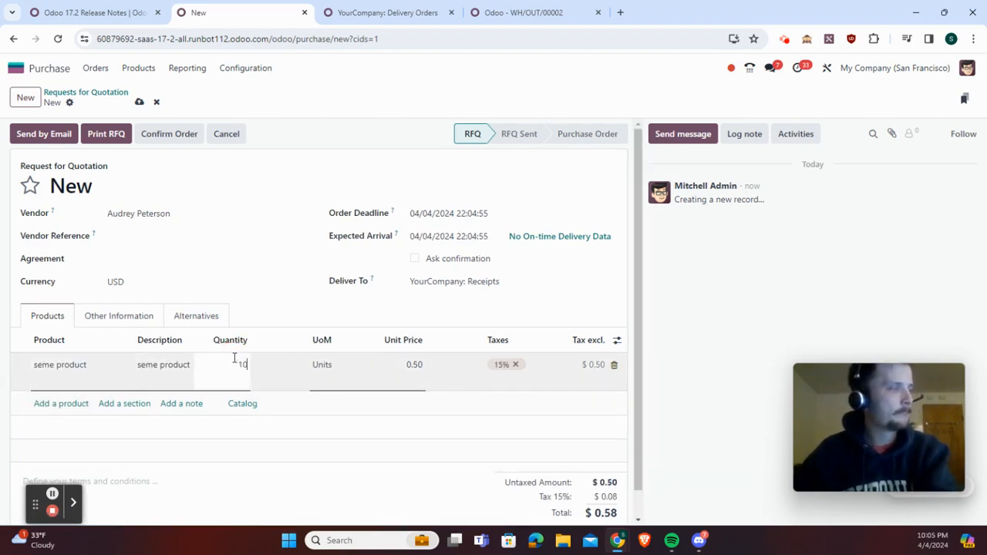
{"action": "left_click", "coordinate": [294, 324]}
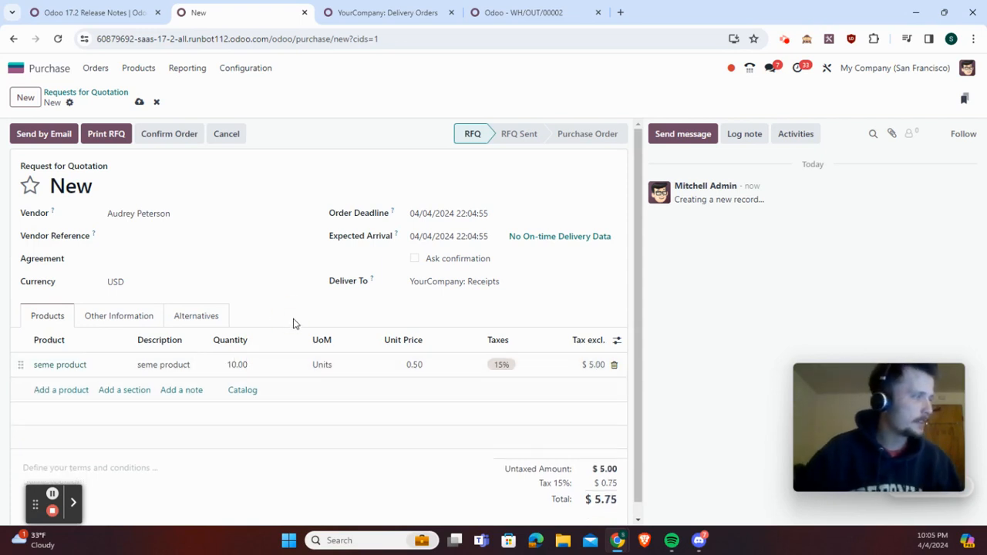
Confirm the order and open the detailed stock move for "seme product" on its receipt
{"action": "left_click", "coordinate": [158, 134]}
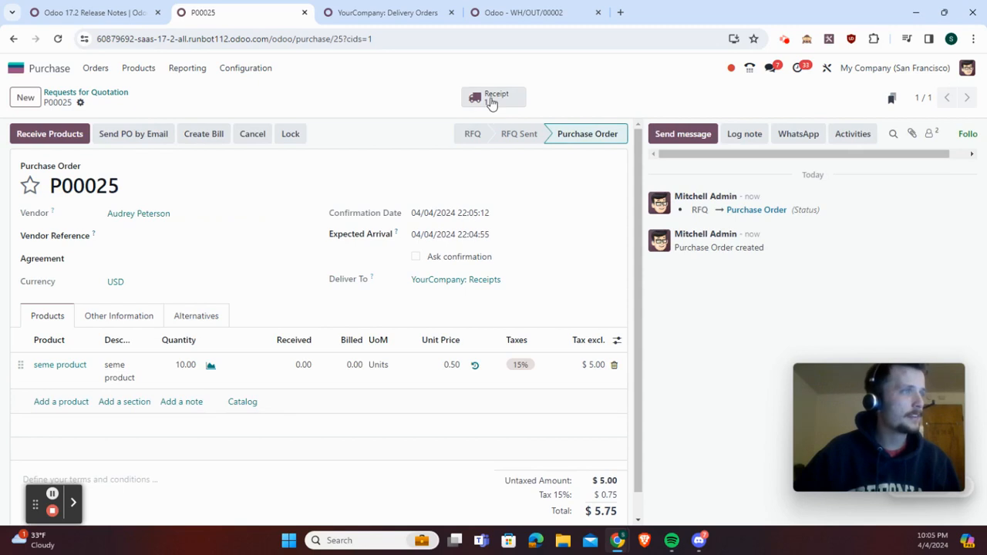
{"action": "left_click", "coordinate": [487, 101]}
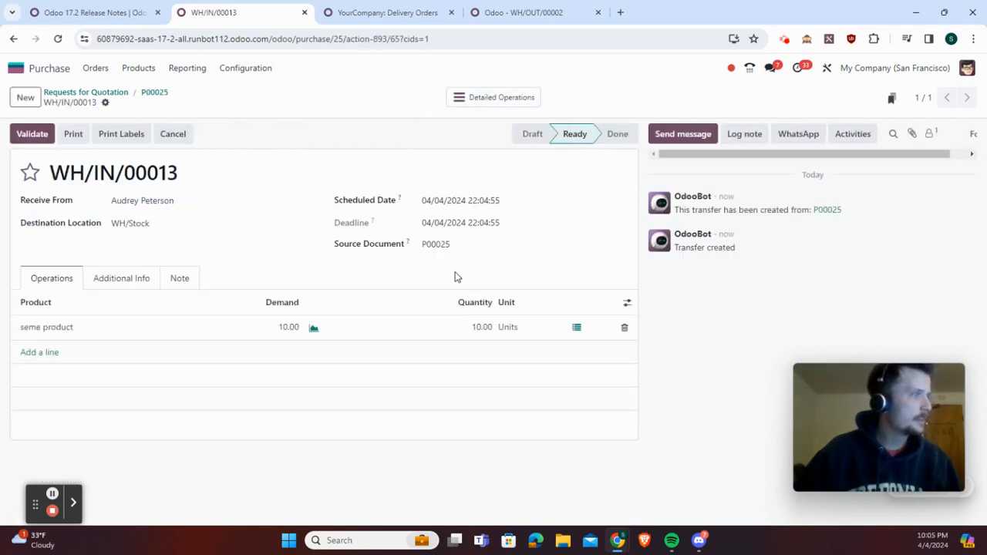
{"action": "left_click", "coordinate": [577, 330]}
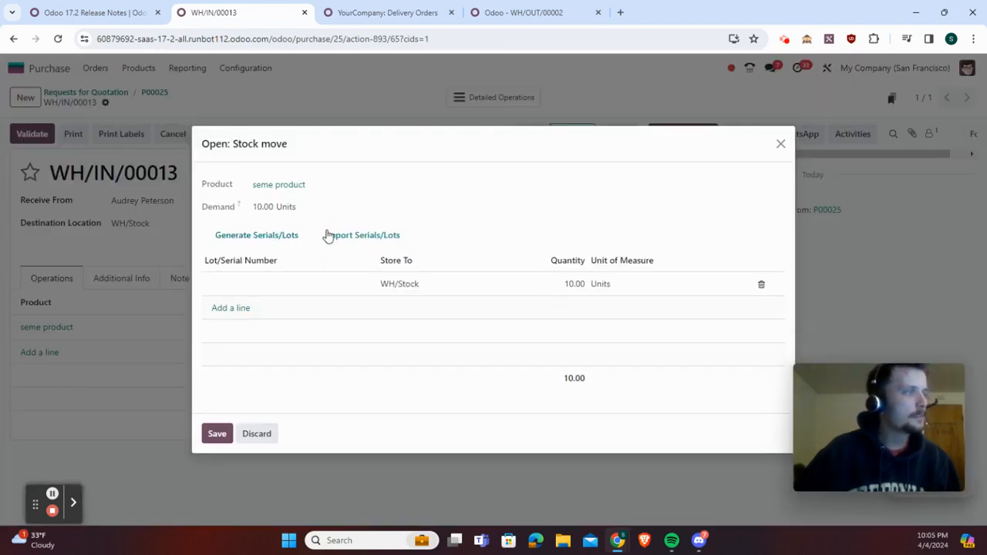
Generate lot numbers for the received product starting at LOT001 with 2 units per lot, and save the stock move
{"action": "left_click", "coordinate": [258, 244]}
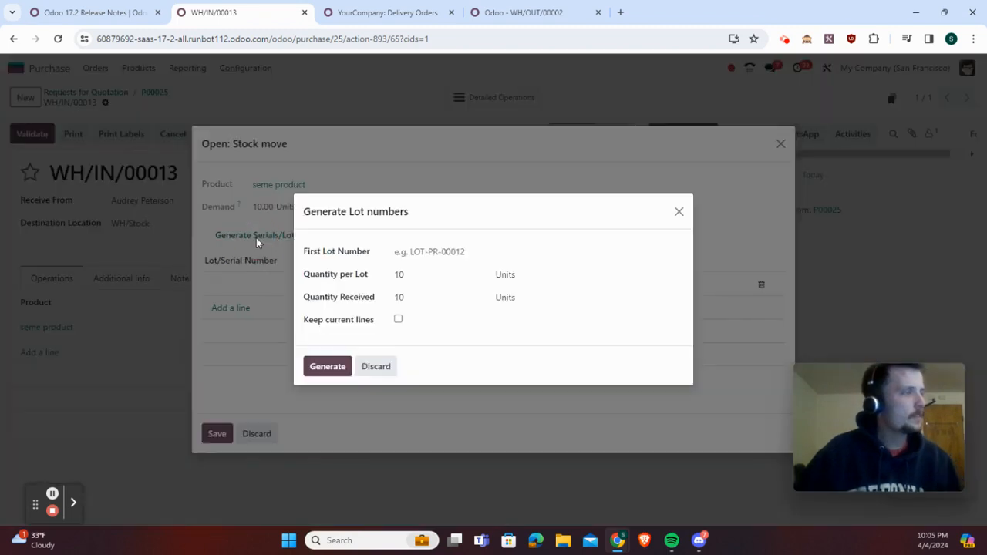
{"action": "left_click", "coordinate": [419, 253]}
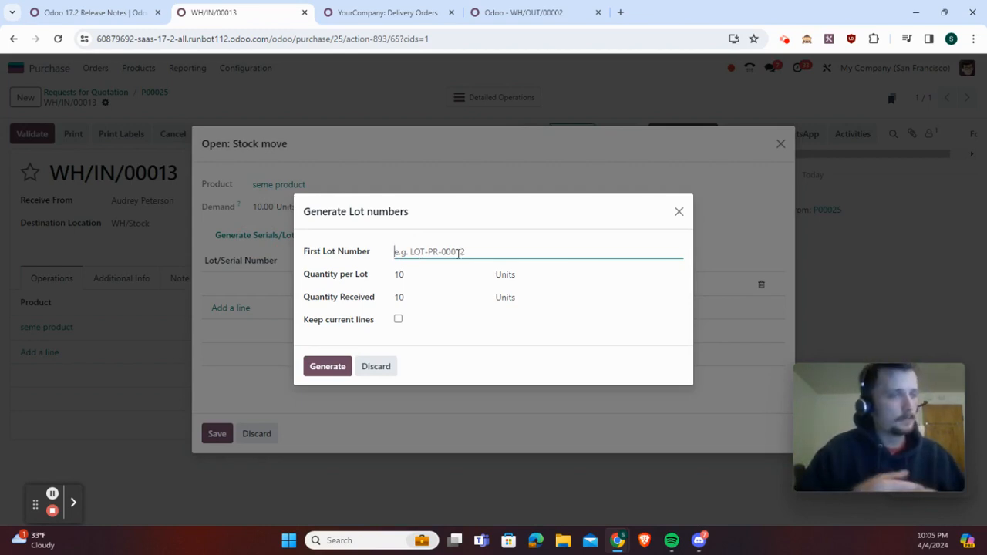
{"action": "type", "text": "LOT001"}
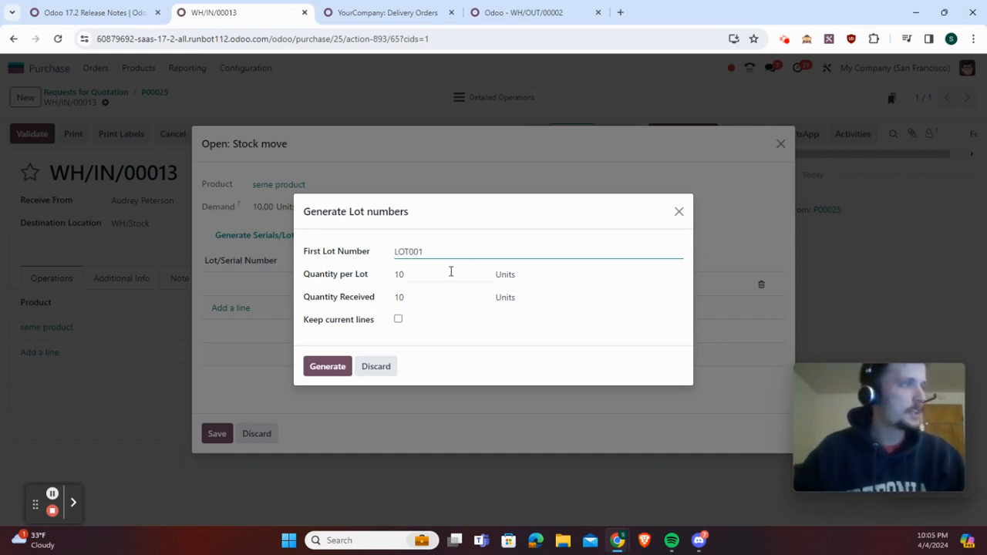
{"action": "left_click", "coordinate": [452, 272]}
{"action": "double_click", "coordinate": [454, 272]}
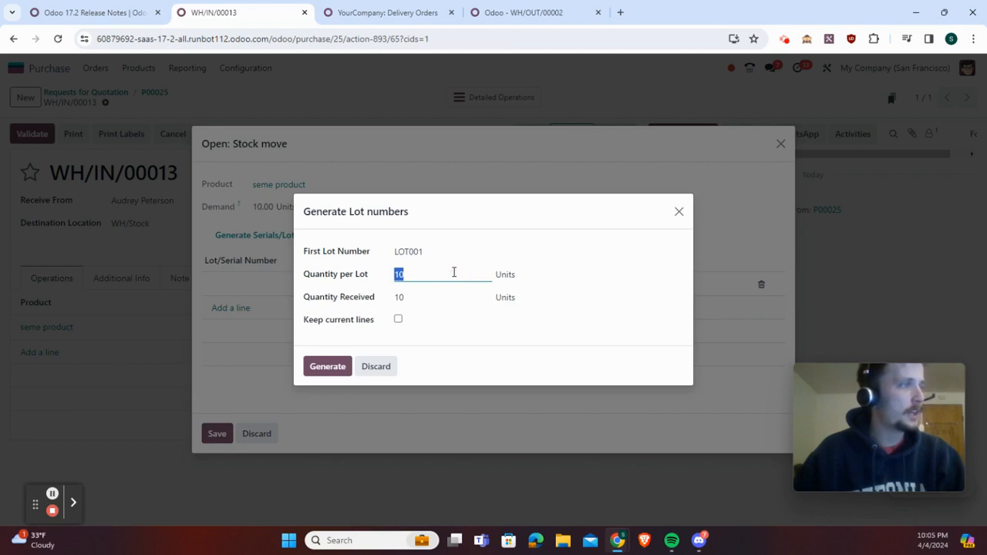
{"action": "type", "text": "2"}
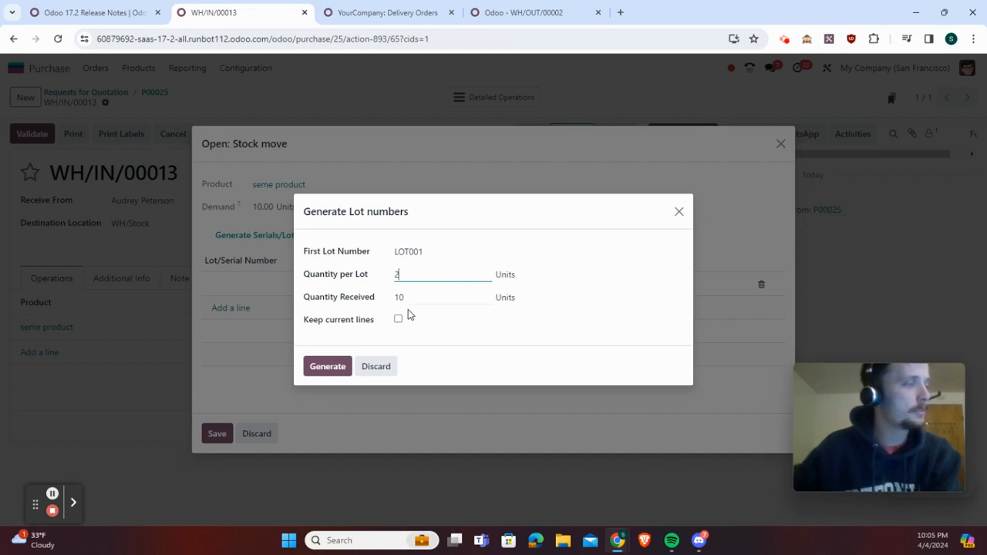
{"action": "left_click", "coordinate": [327, 367]}
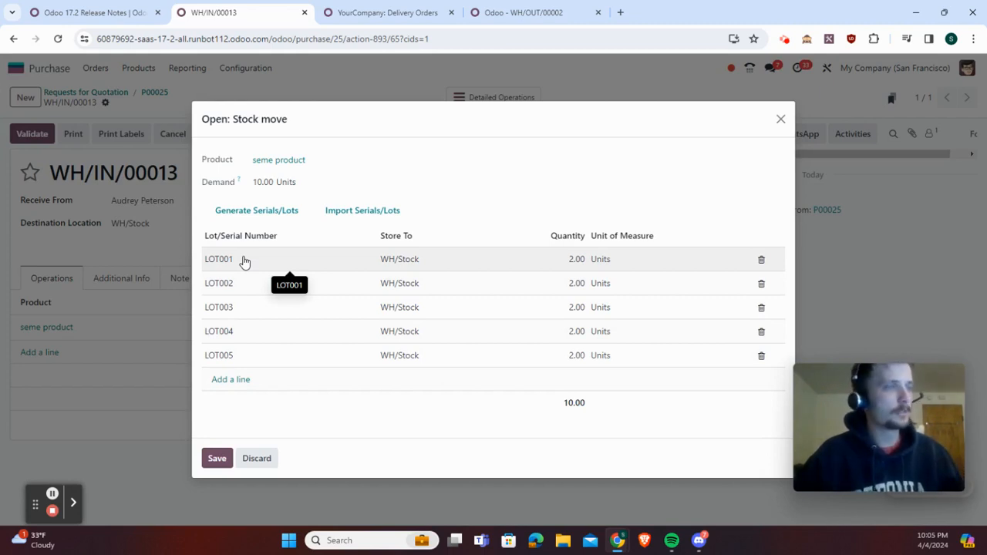
{"action": "left_click", "coordinate": [226, 463]}
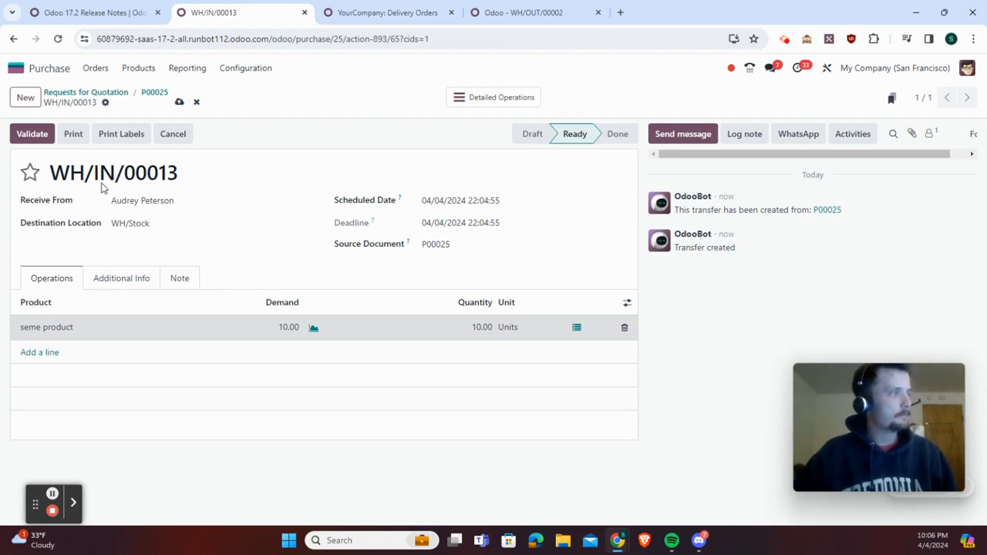
Validate the receipt and open its traceability report
{"action": "left_click", "coordinate": [37, 142]}
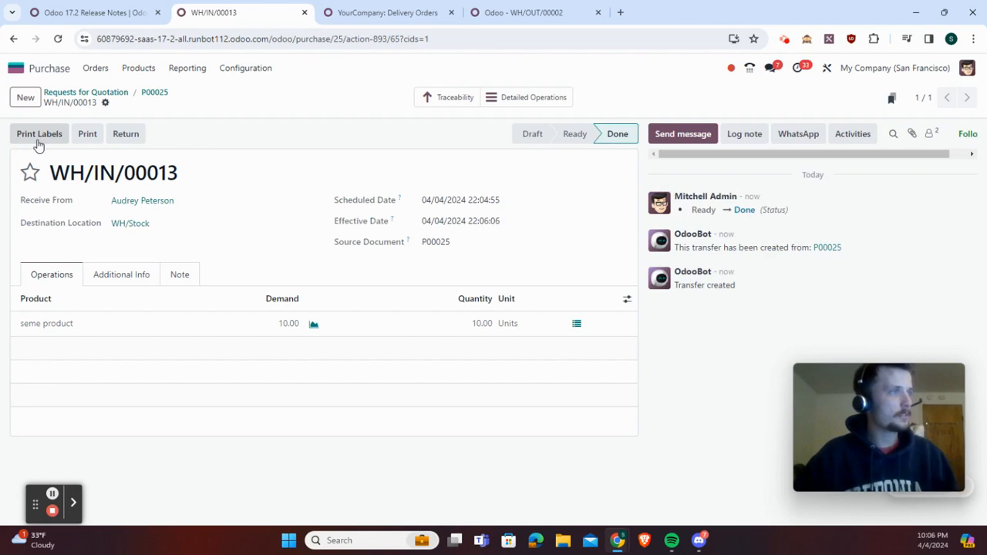
{"action": "left_click", "coordinate": [441, 101]}
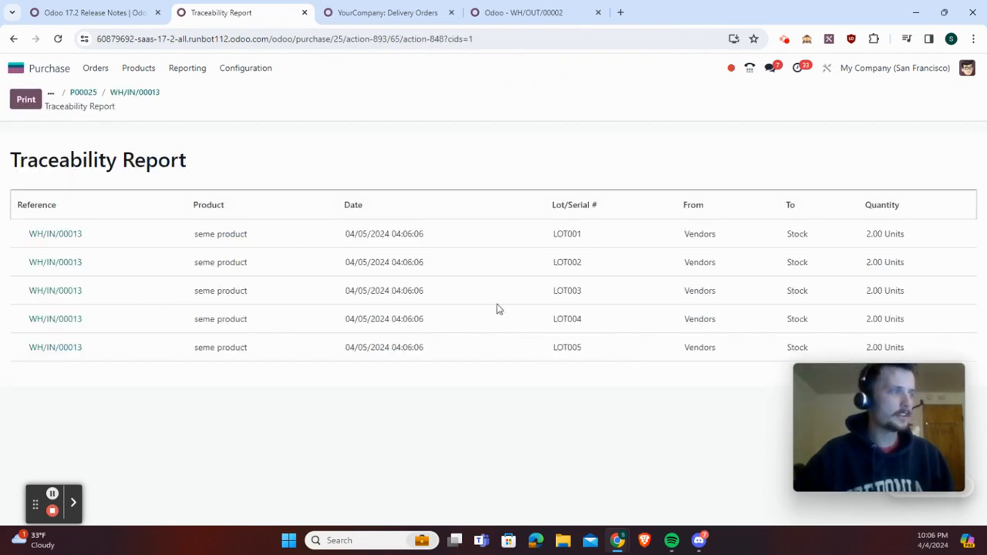
Return to the release notes and read the Recruitment, Referrals and Sales sections, including product documents on email templates
{"action": "left_click", "coordinate": [93, 13]}
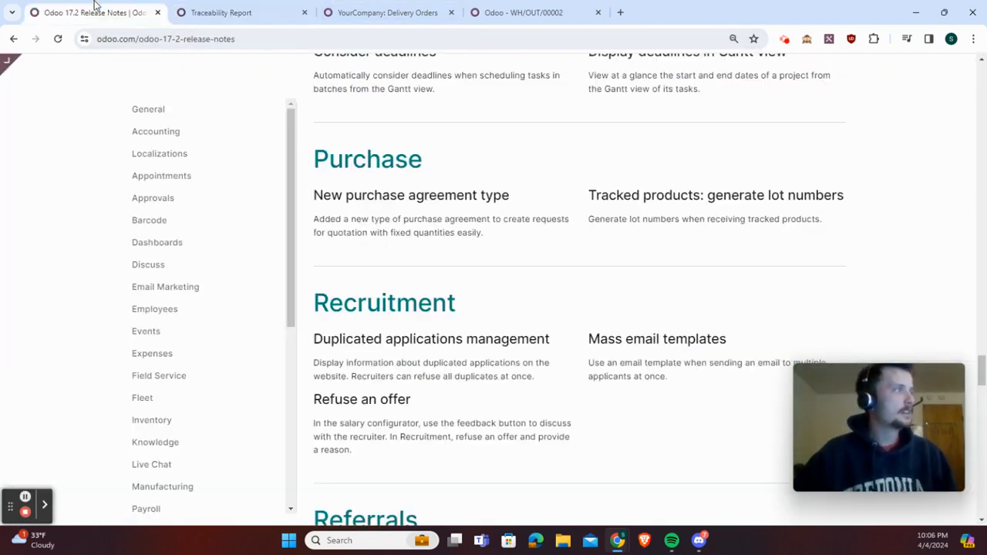
{"action": "scroll", "coordinate": [390, 308], "scroll_direction": "down", "scroll_amount": 6}
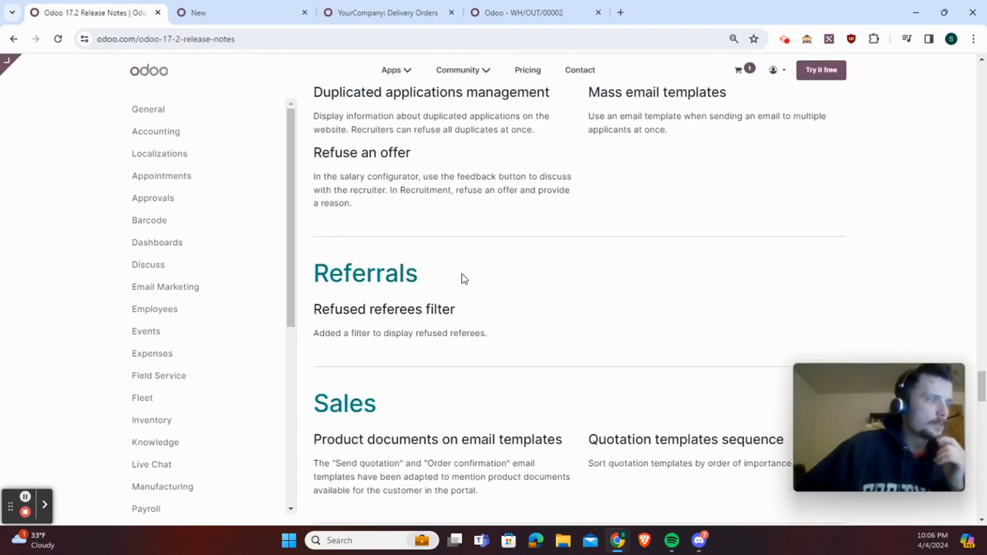
{"action": "scroll", "coordinate": [467, 274], "scroll_direction": "down", "scroll_amount": 1}
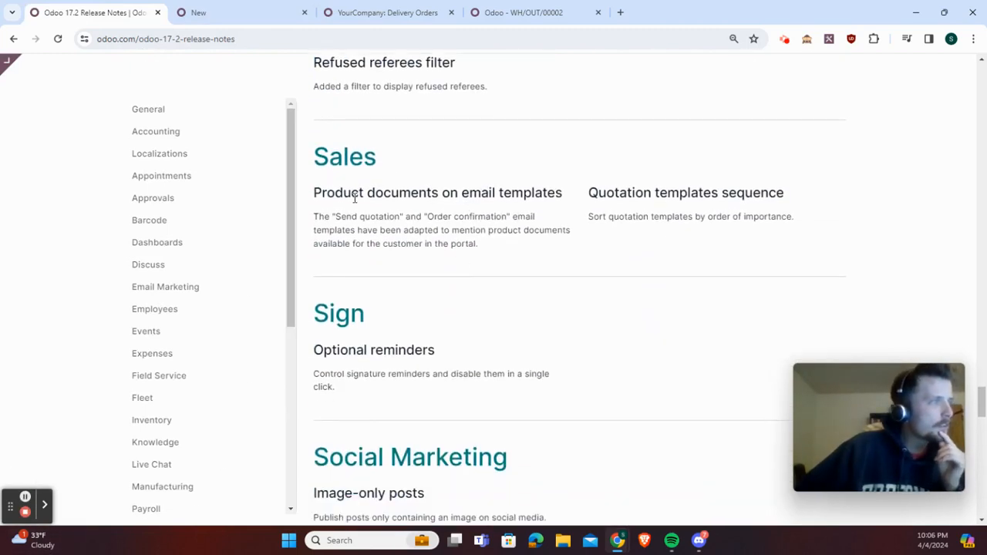
{"action": "left_click_drag", "start_coordinate": [353, 195], "coordinate": [509, 189]}
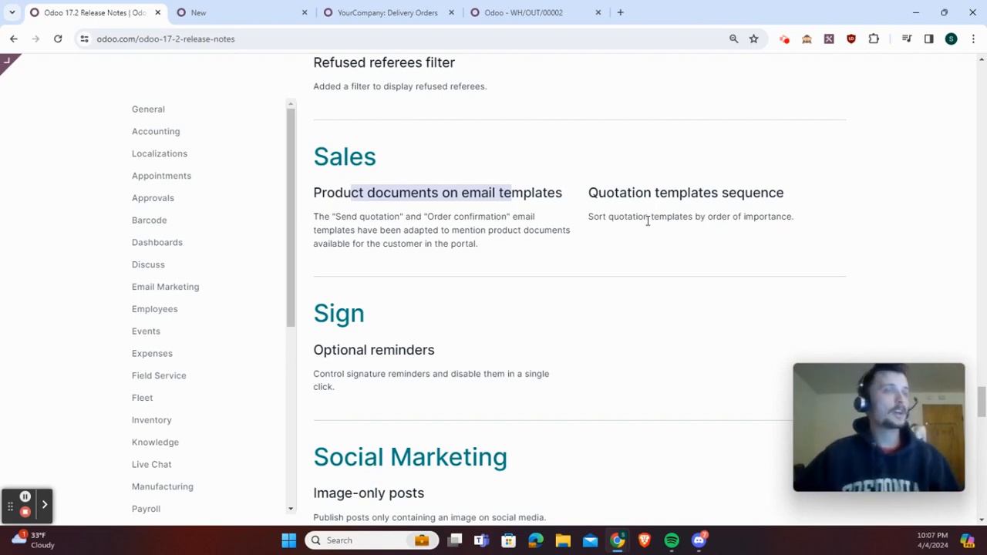
Check the order of the template choices on the new sales quotation and open the list of quotation templates
{"action": "left_click", "coordinate": [221, 10]}
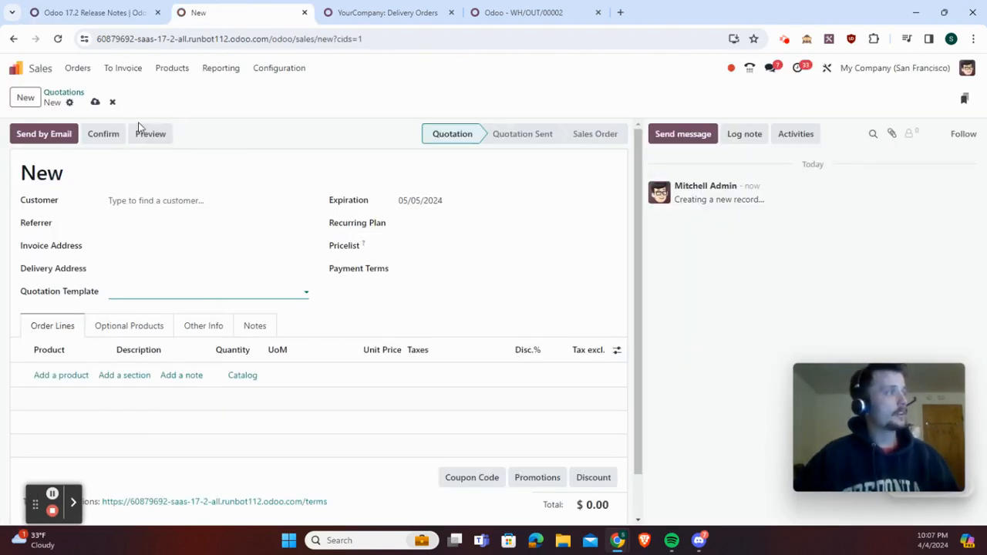
{"action": "left_click", "coordinate": [160, 288]}
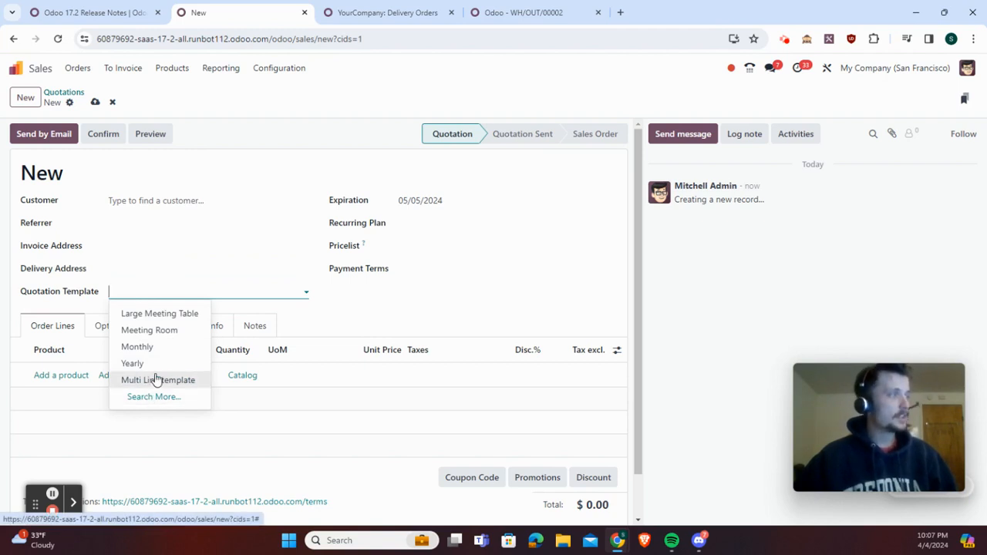
{"action": "left_click", "coordinate": [284, 68]}
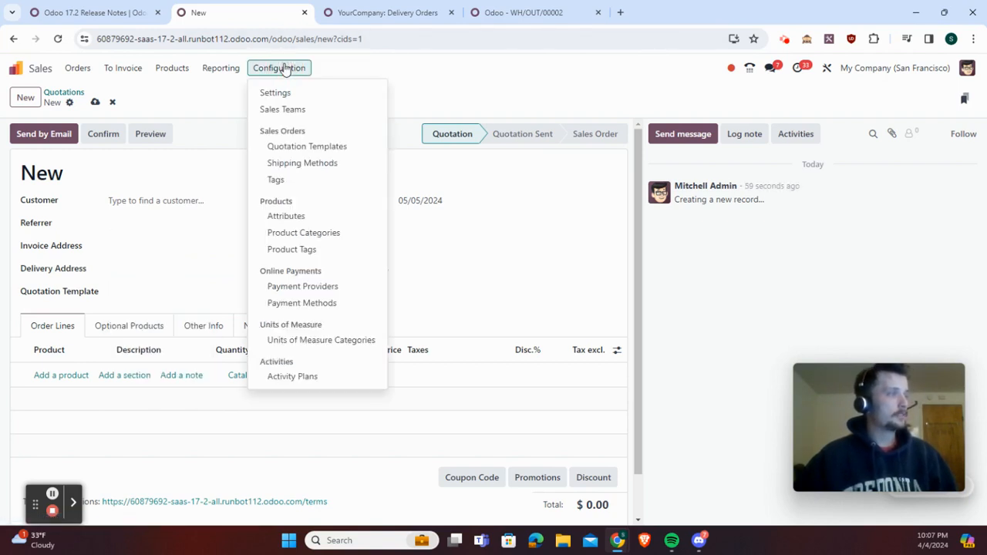
{"action": "left_click", "coordinate": [312, 146]}
Reorder the quotation templates as Monthly, Multi Line template, Yearly, Meeting Room, Large Meeting Table
{"action": "left_click_drag", "start_coordinate": [38, 154], "coordinate": [35, 245]}
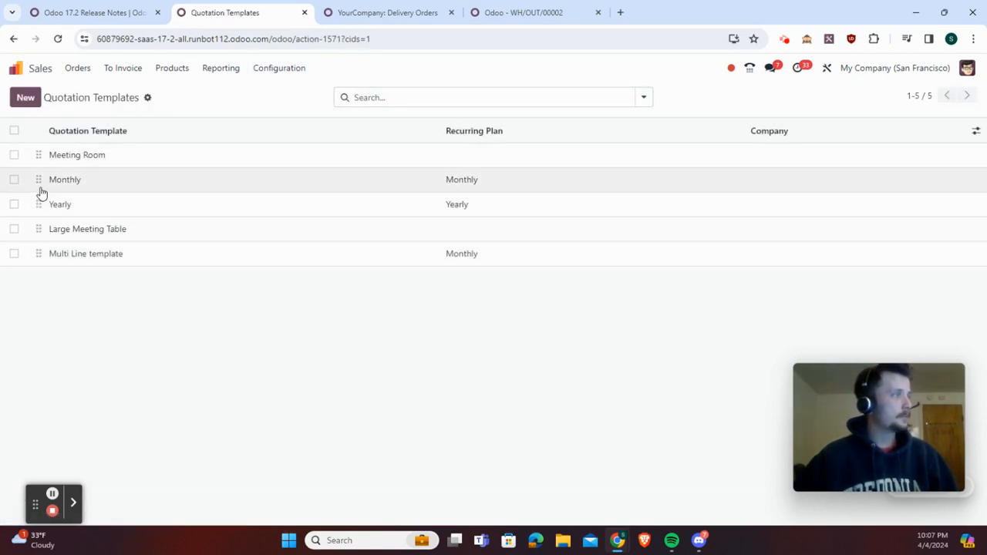
{"action": "left_click_drag", "start_coordinate": [39, 179], "coordinate": [38, 158]}
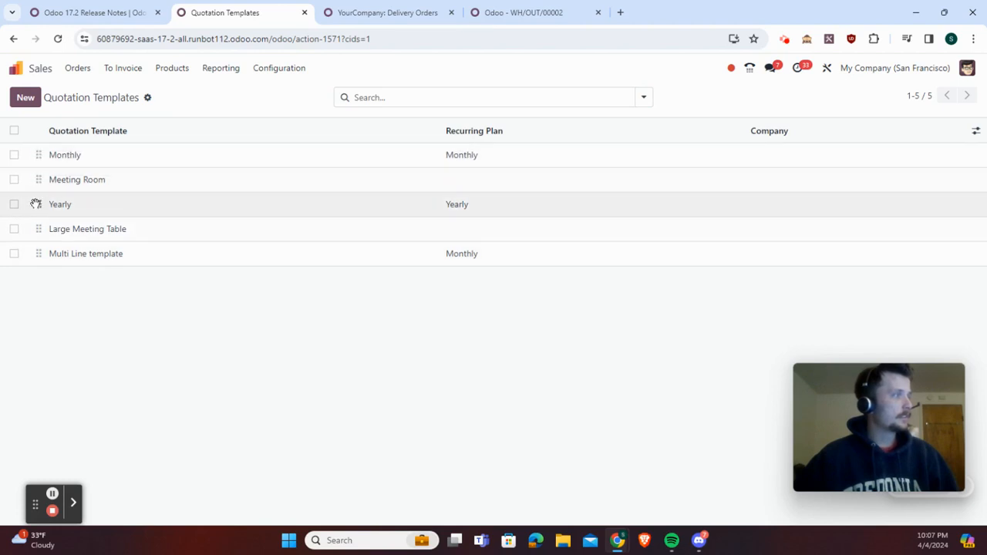
{"action": "left_click_drag", "start_coordinate": [37, 201], "coordinate": [35, 179]}
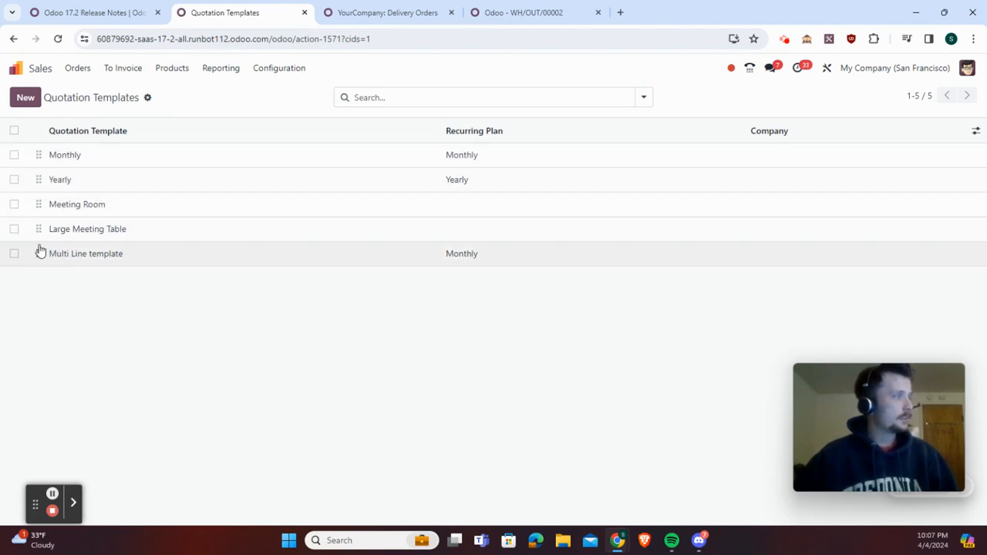
{"action": "left_click_drag", "start_coordinate": [37, 253], "coordinate": [51, 182]}
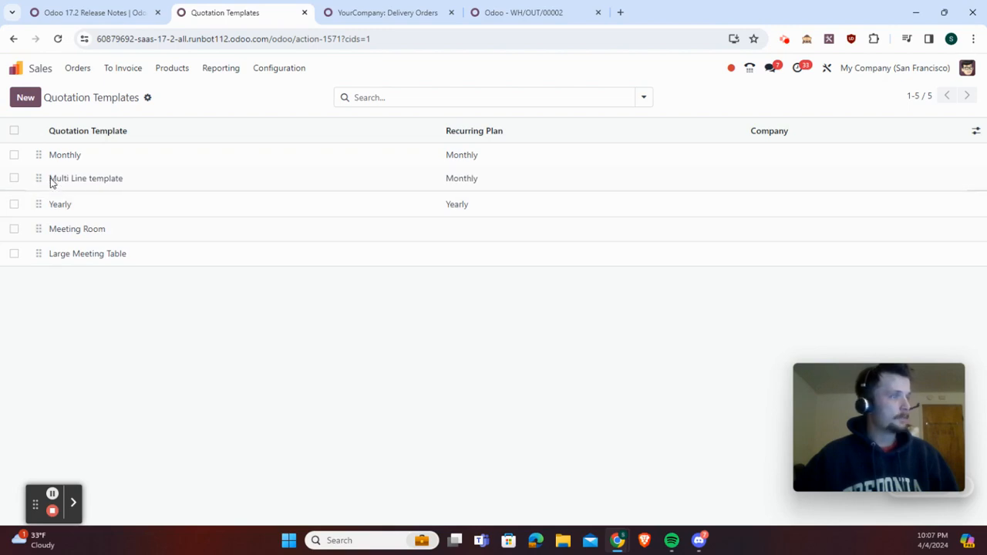
Start a new sales quotation and check the order of its quotation template choices
{"action": "left_click", "coordinate": [77, 68]}
{"action": "left_click", "coordinate": [84, 93]}
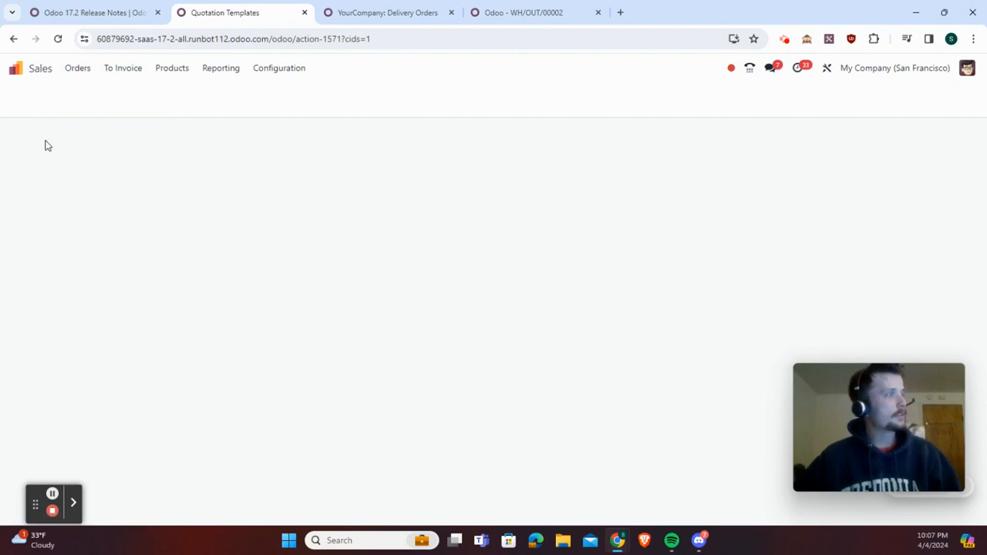
{"action": "left_click", "coordinate": [31, 99]}
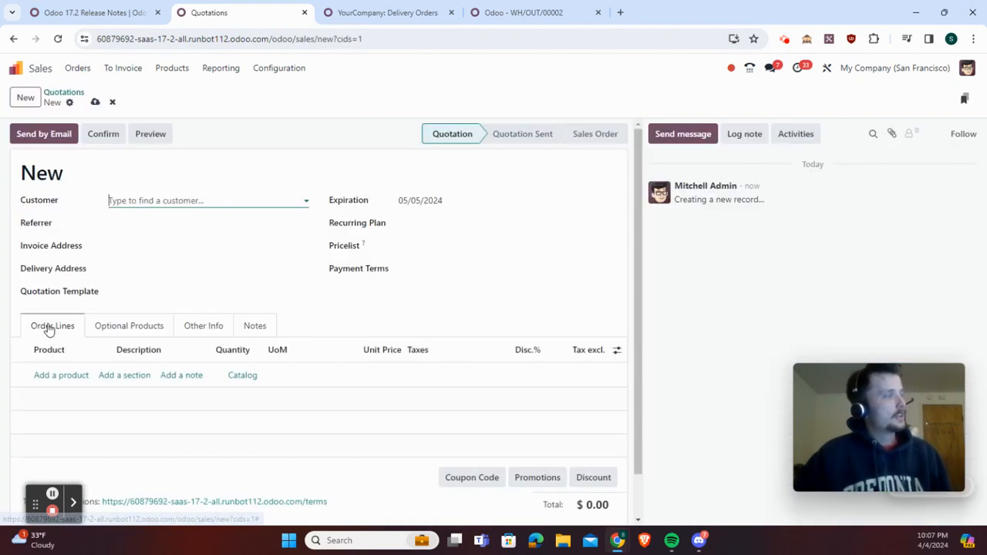
{"action": "left_click", "coordinate": [139, 292]}
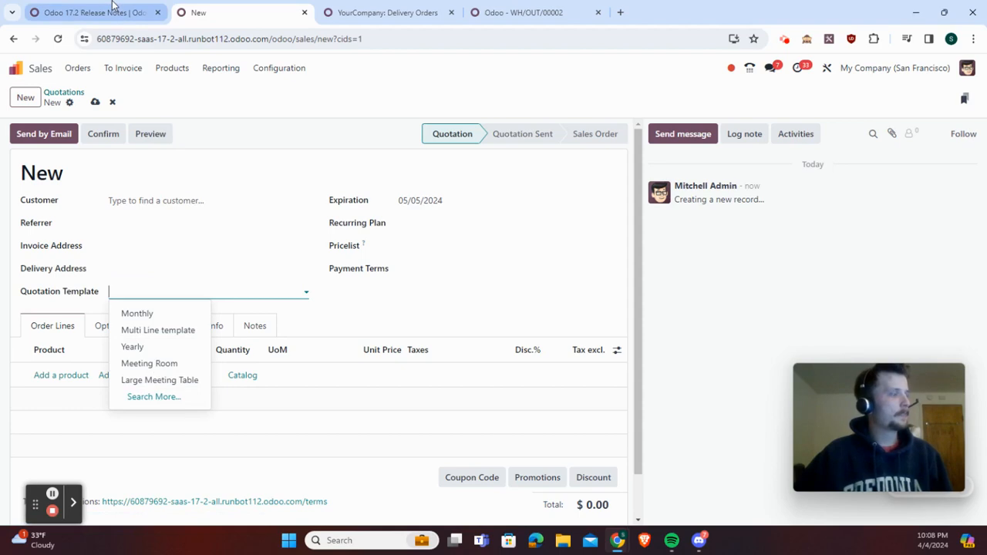
Return to the release notes and read the sections from Sign through Spreadsheet to Studio and Subscriptions
{"action": "left_click", "coordinate": [150, 11]}
{"action": "scroll", "coordinate": [501, 276], "scroll_direction": "down", "scroll_amount": 3}
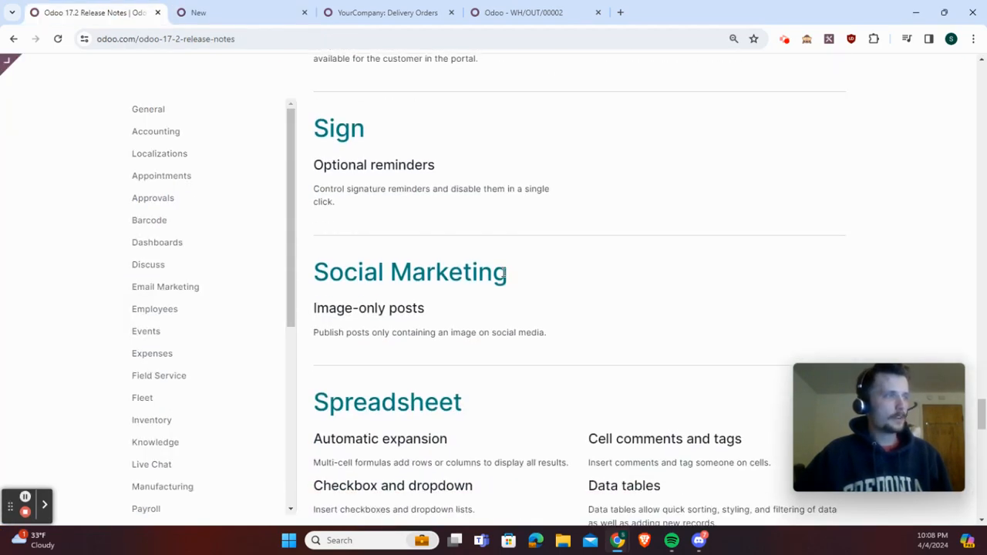
{"action": "scroll", "coordinate": [456, 225], "scroll_direction": "down", "scroll_amount": 4}
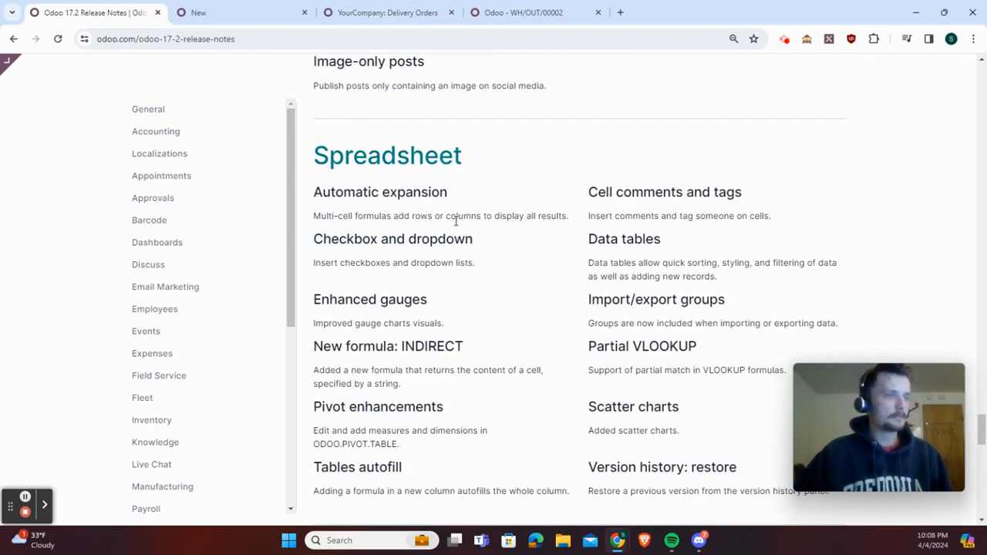
{"action": "scroll", "coordinate": [456, 224], "scroll_direction": "down", "scroll_amount": 3}
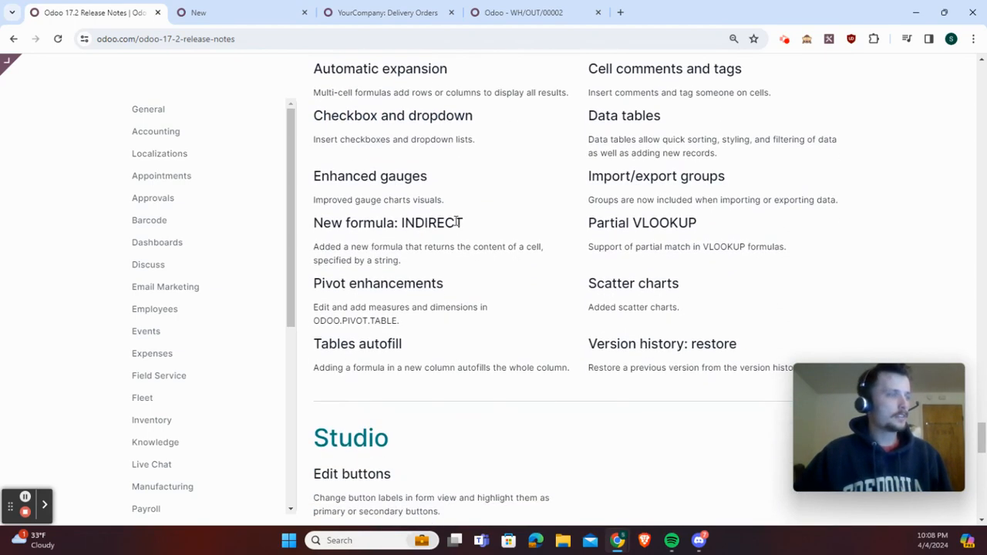
{"action": "scroll", "coordinate": [456, 227], "scroll_direction": "down", "scroll_amount": 2}
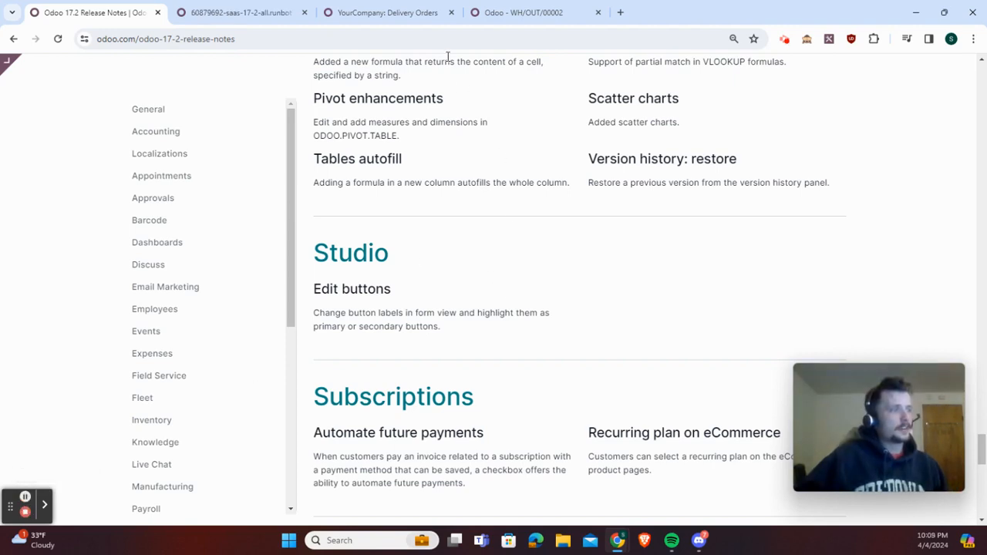
In the Studio editor for the quotation form, set the Preview button's class to btn-primary
{"action": "left_click", "coordinate": [242, 16]}
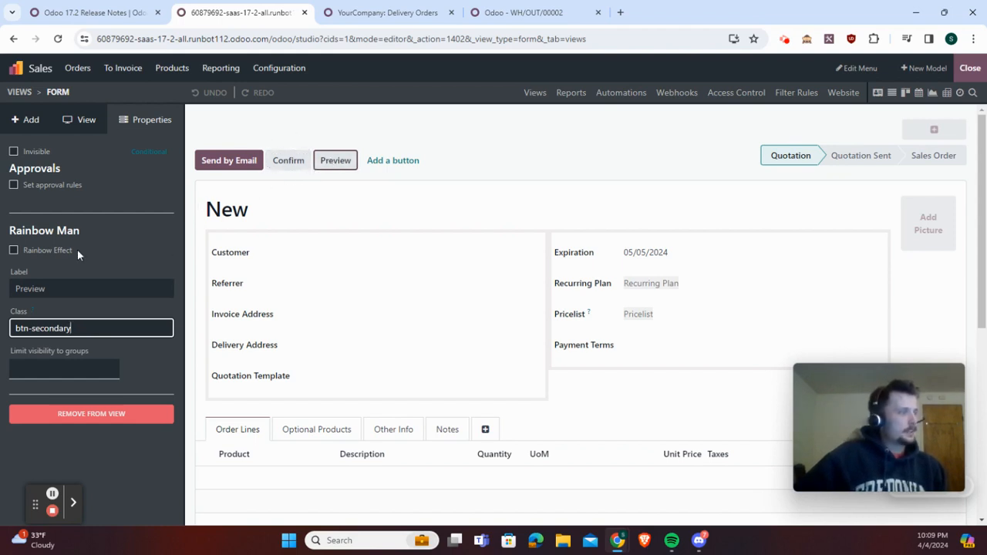
{"action": "left_click", "coordinate": [349, 161]}
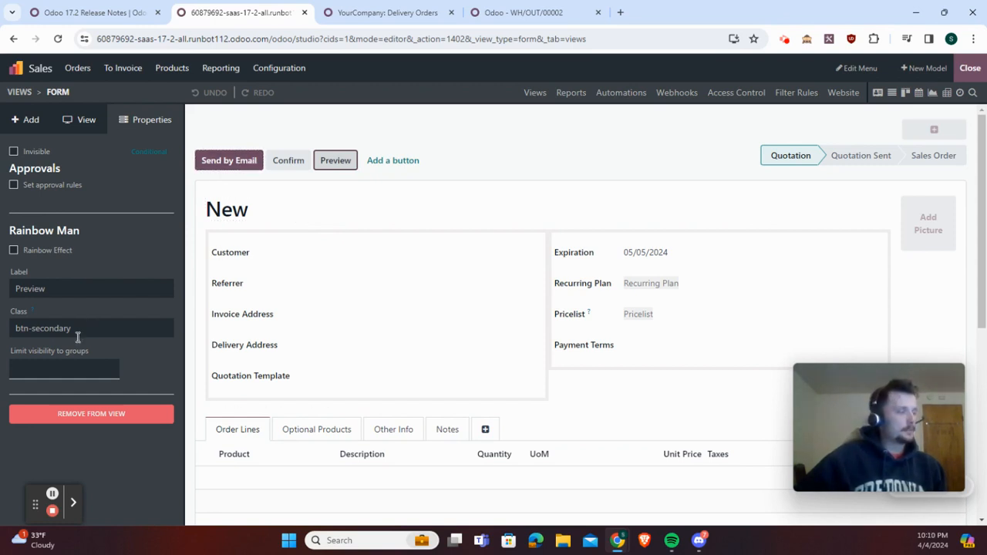
{"action": "mouse_move", "coordinate": [34, 311]}
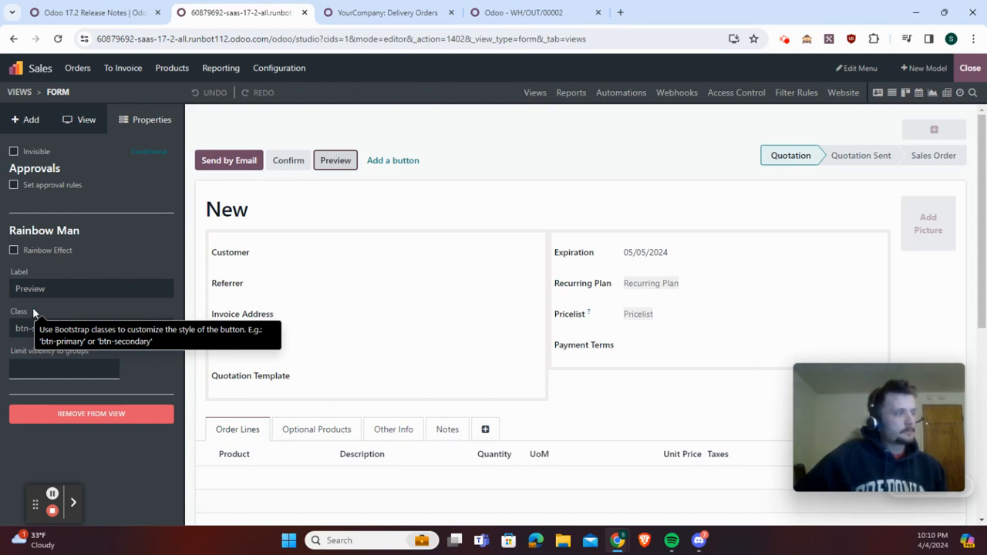
{"action": "double_click", "coordinate": [39, 330]}
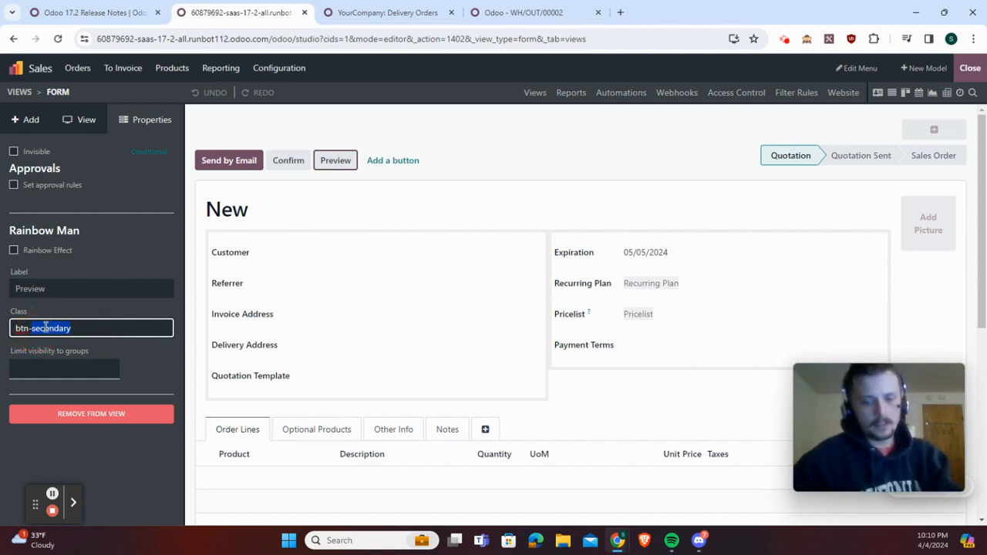
{"action": "type", "text": "pRIMARY"}
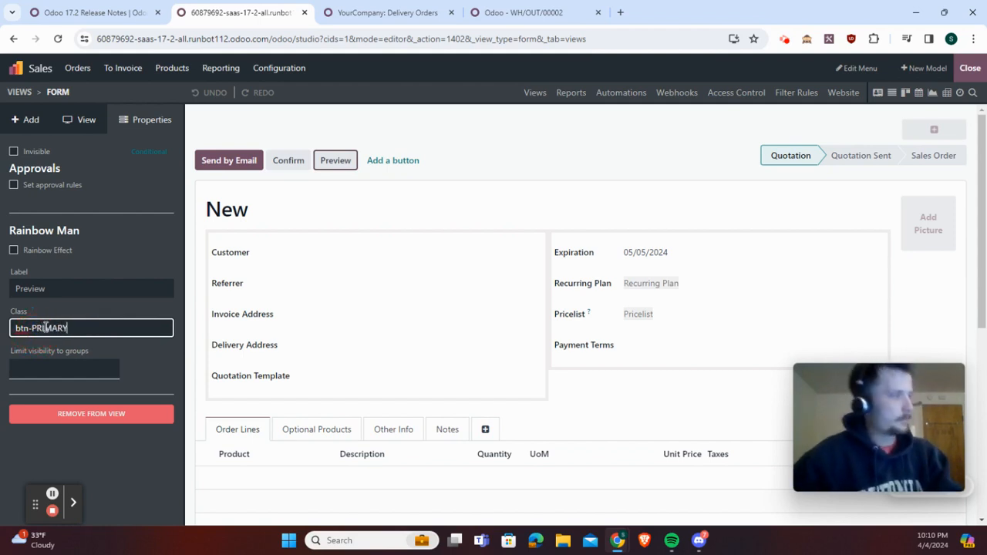
{"action": "key", "text": "BackSpace"}
{"action": "key", "text": "BackSpace"}
{"action": "key", "text": "BackSpace"}
{"action": "key", "text": "BackSpace"}
{"action": "key", "text": "BackSpace"}
{"action": "key", "text": "BackSpace"}
{"action": "key", "text": "BackSpace"}
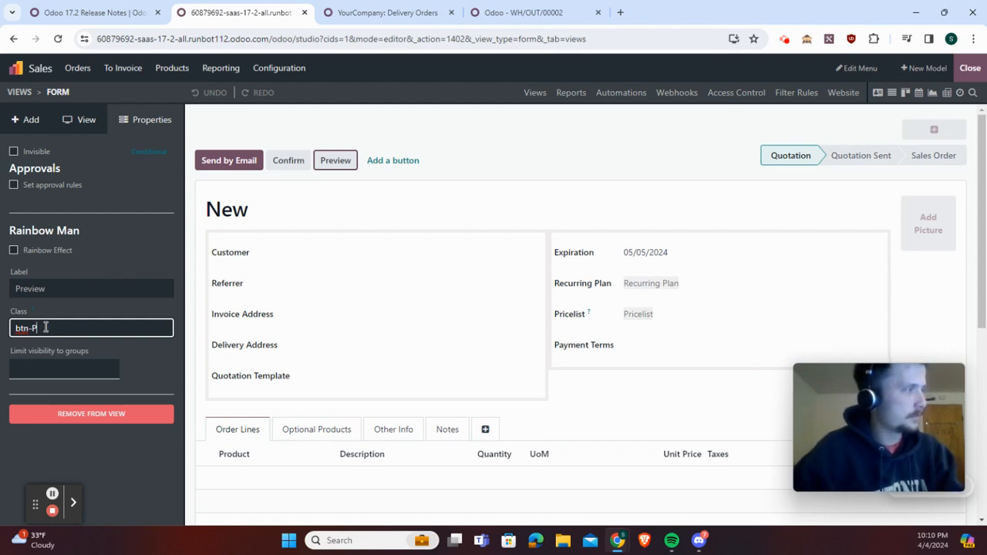
{"action": "type", "text": "primary"}
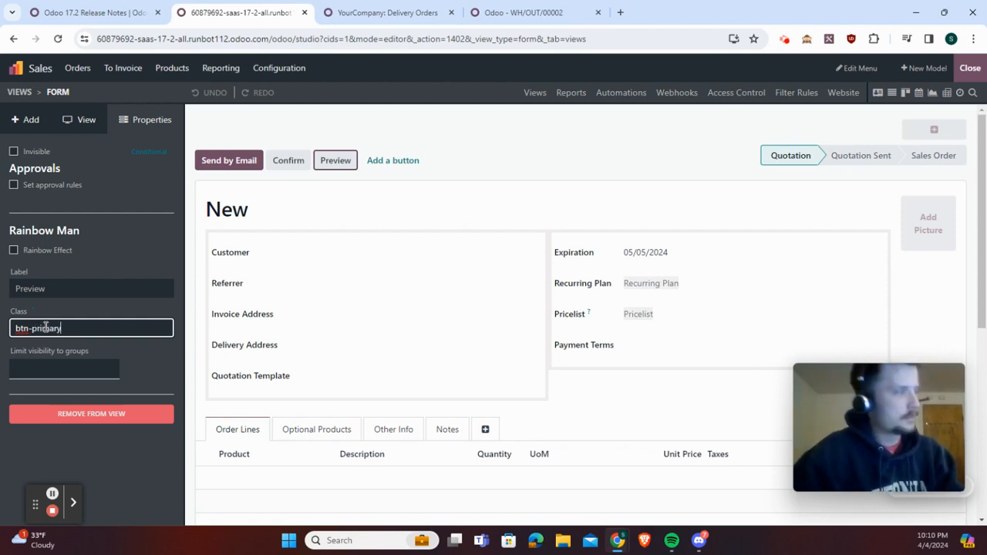
{"action": "left_click", "coordinate": [160, 372]}
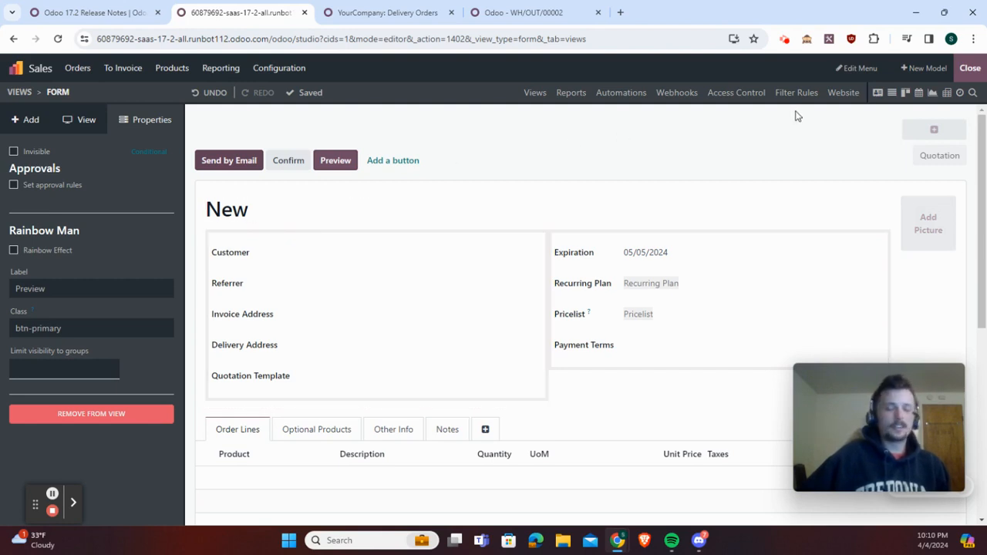
Leave the Studio editor and read the release notes' remaining sections: Subscriptions, Surveys, Time Off and Website
{"action": "left_click", "coordinate": [971, 69]}
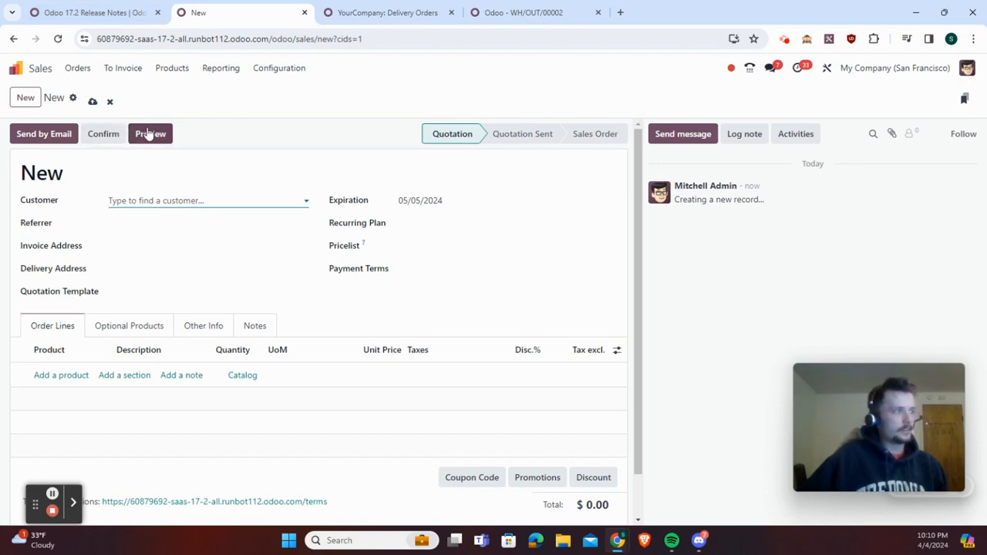
{"action": "left_click", "coordinate": [112, 8]}
{"action": "scroll", "coordinate": [661, 352], "scroll_direction": "down", "scroll_amount": 3}
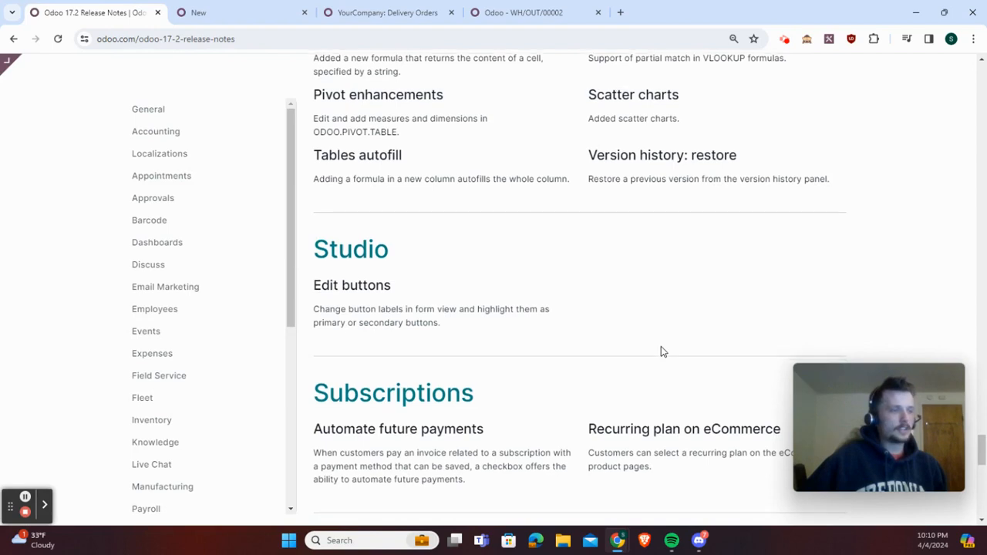
{"action": "scroll", "coordinate": [661, 352], "scroll_direction": "down", "scroll_amount": 1}
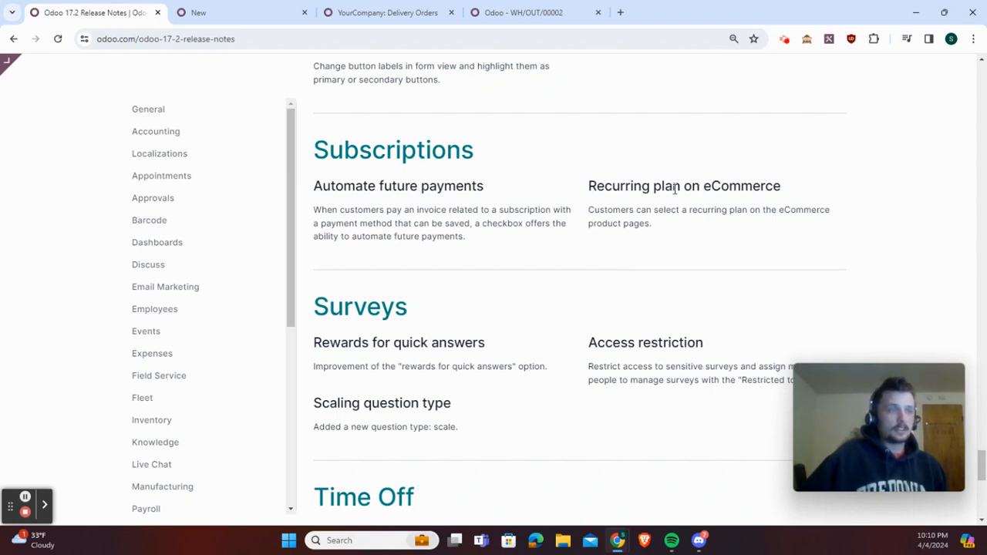
{"action": "scroll", "coordinate": [674, 193], "scroll_direction": "down", "scroll_amount": 1}
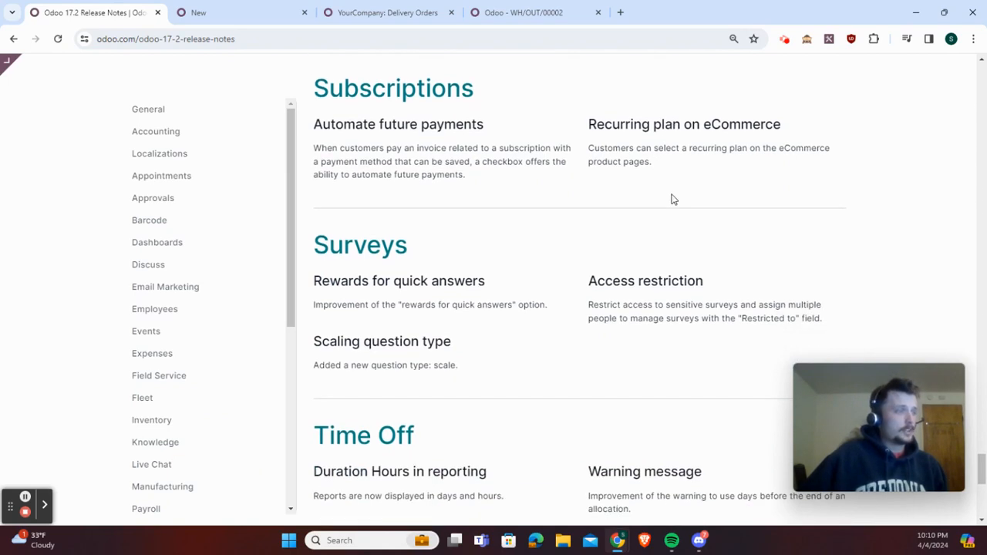
{"action": "scroll", "coordinate": [408, 376], "scroll_direction": "down", "scroll_amount": 3}
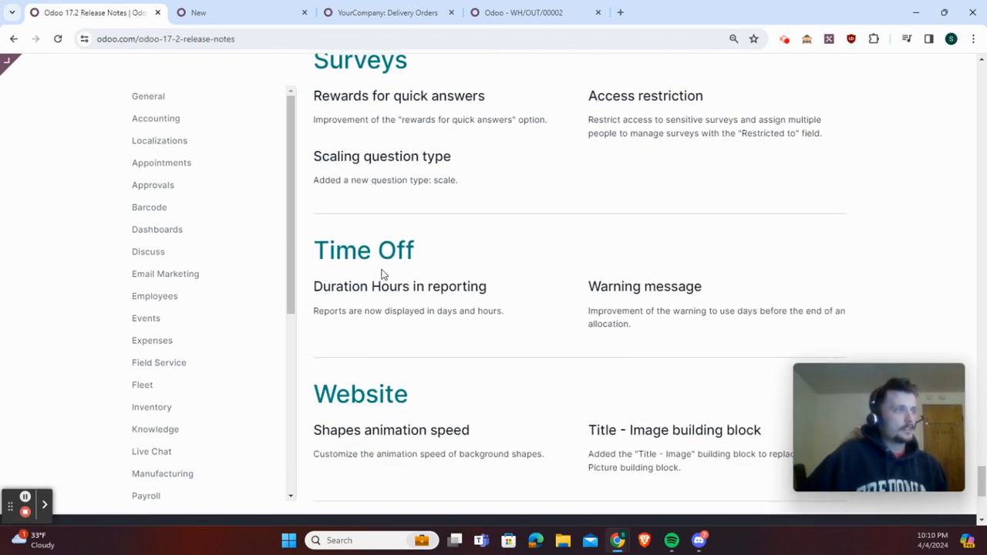
{"action": "left_click_drag", "start_coordinate": [370, 287], "coordinate": [457, 287]}
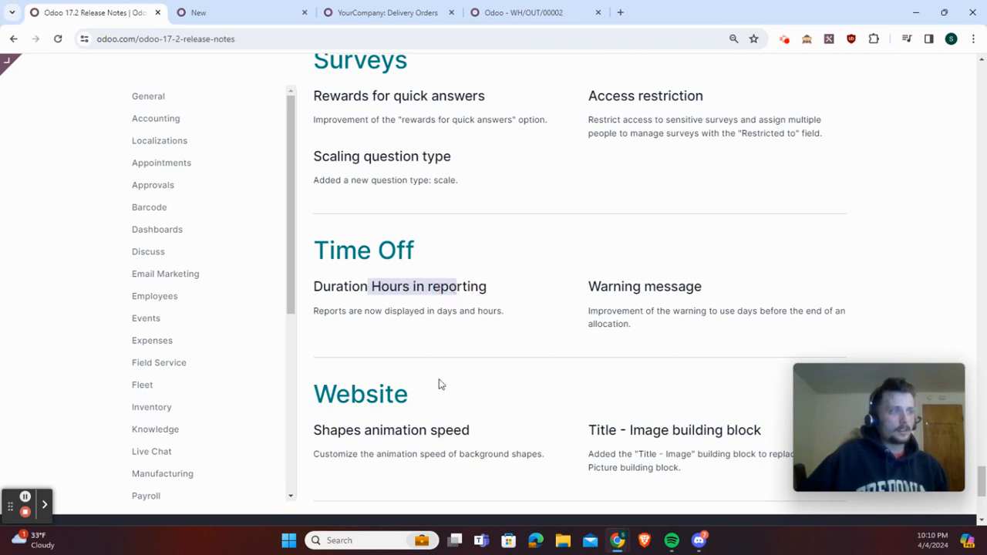
{"action": "scroll", "coordinate": [490, 430], "scroll_direction": "down", "scroll_amount": 2}
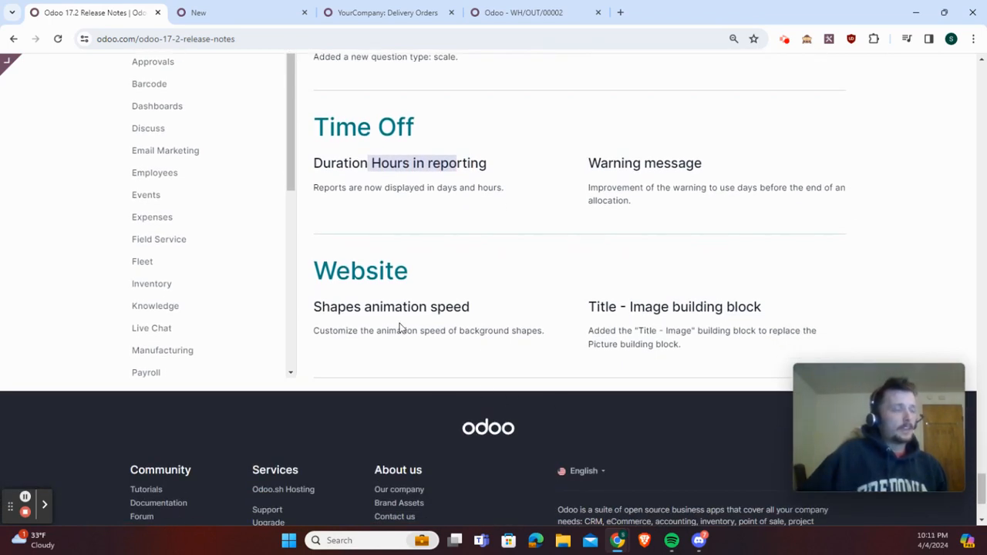